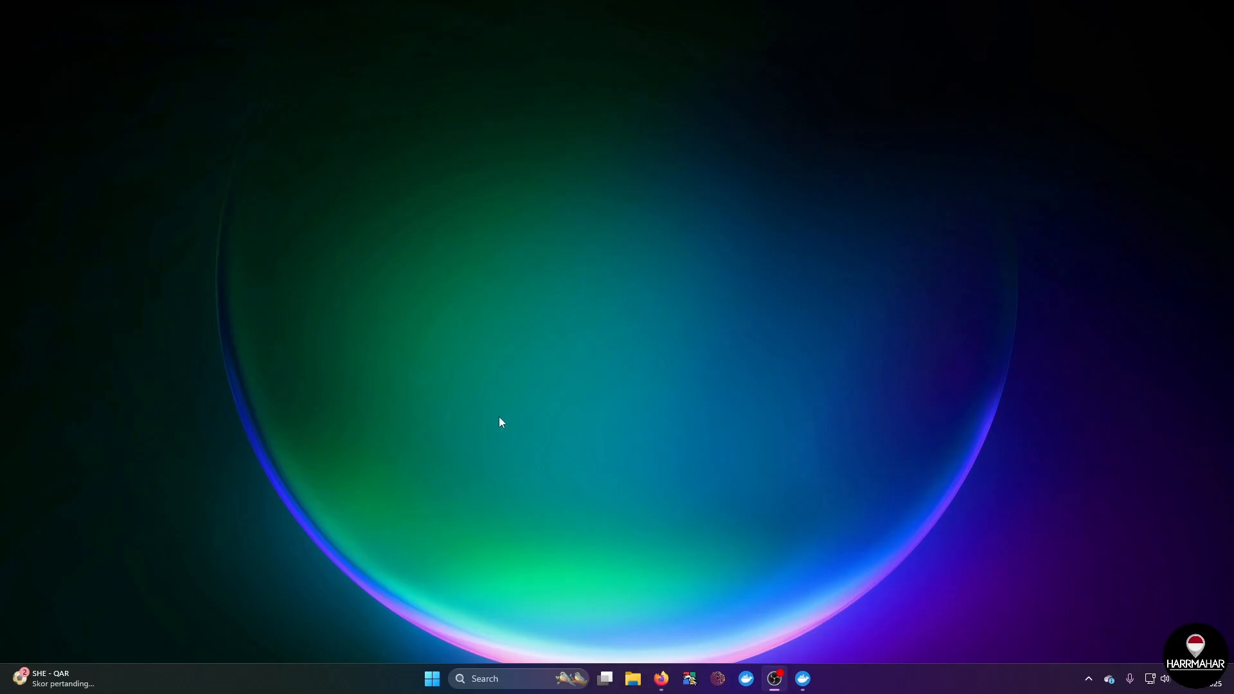
# Step: Bring up the browser window with the Commando-X/vuln-bank GitHub repository and review its file list and About description
pyautogui.moveTo(662, 685)
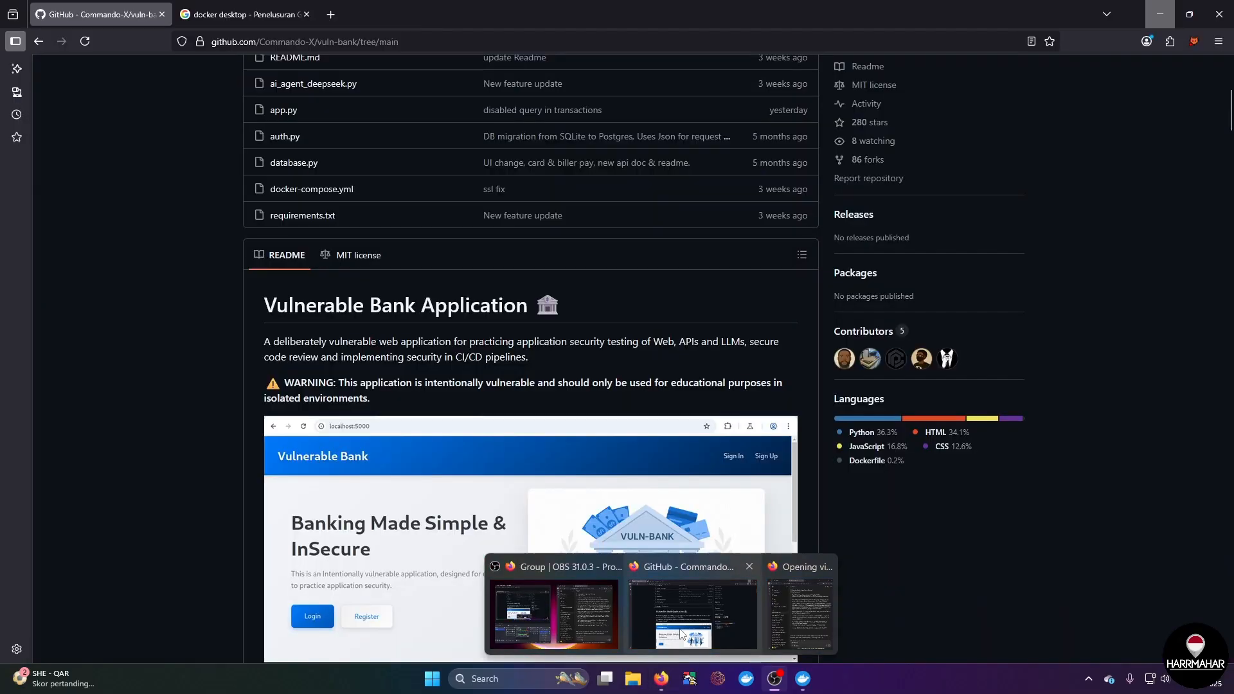
pyautogui.click(681, 633)
pyautogui.scroll(5, 519, 399)
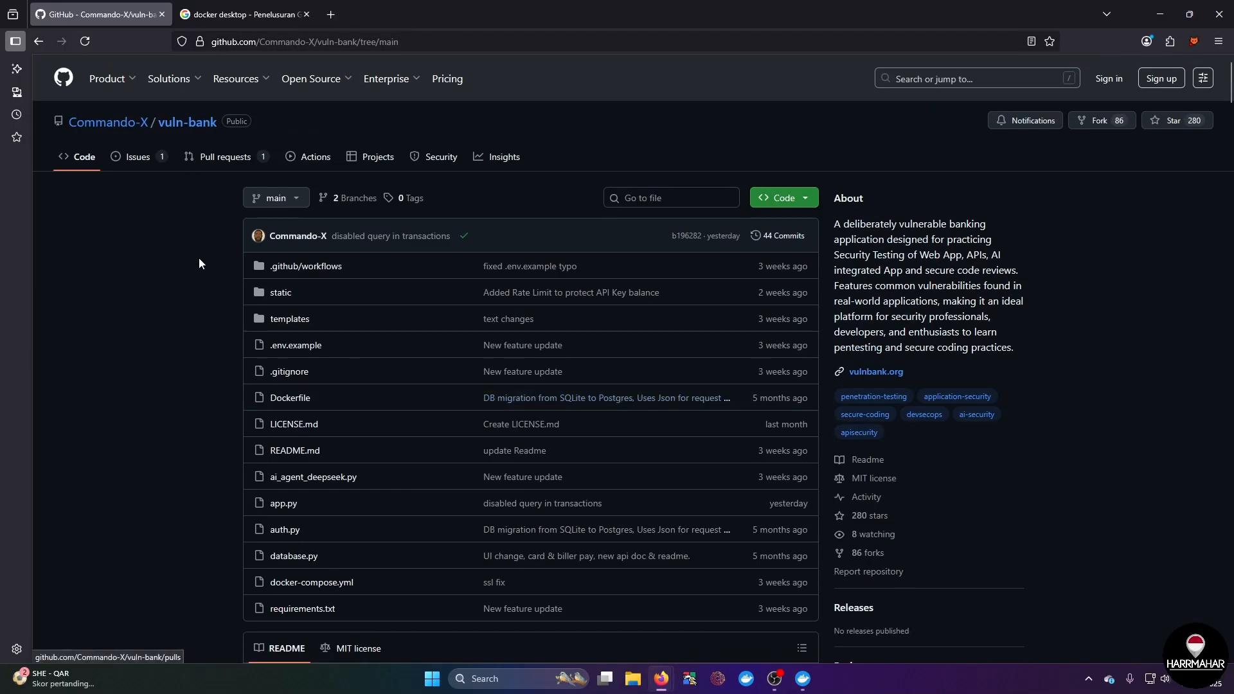
pyautogui.scroll(-2, 906, 450)
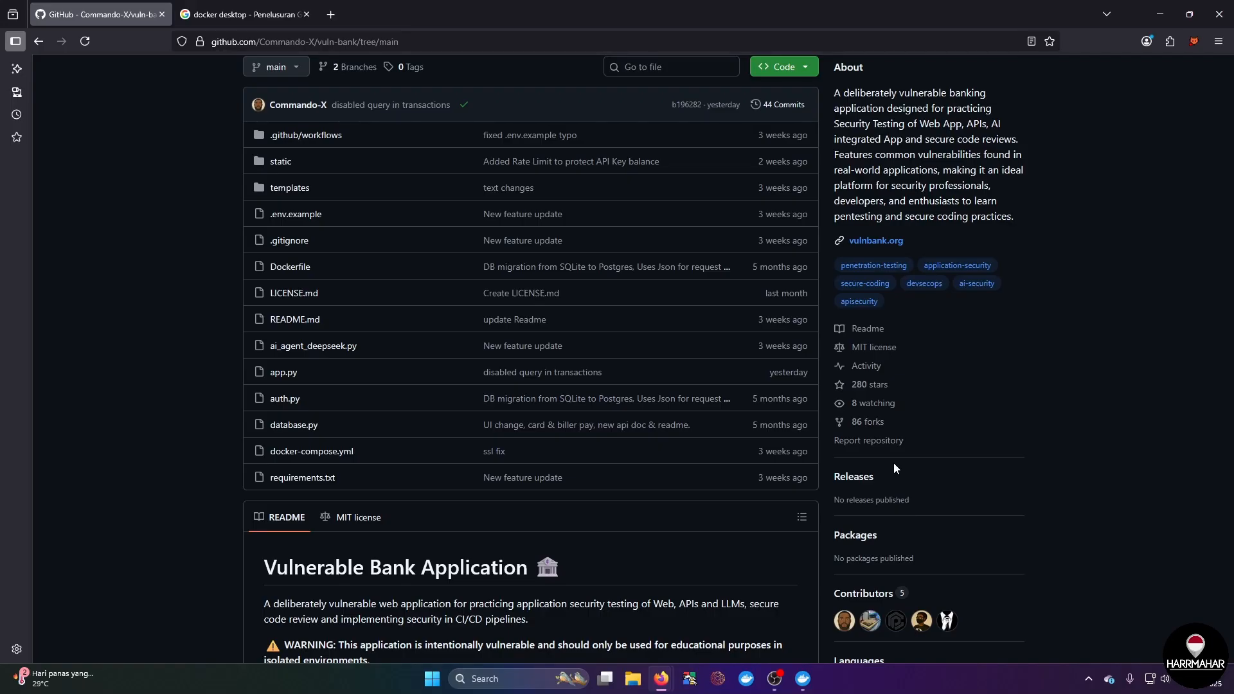
pyautogui.scroll(3, 341, 114)
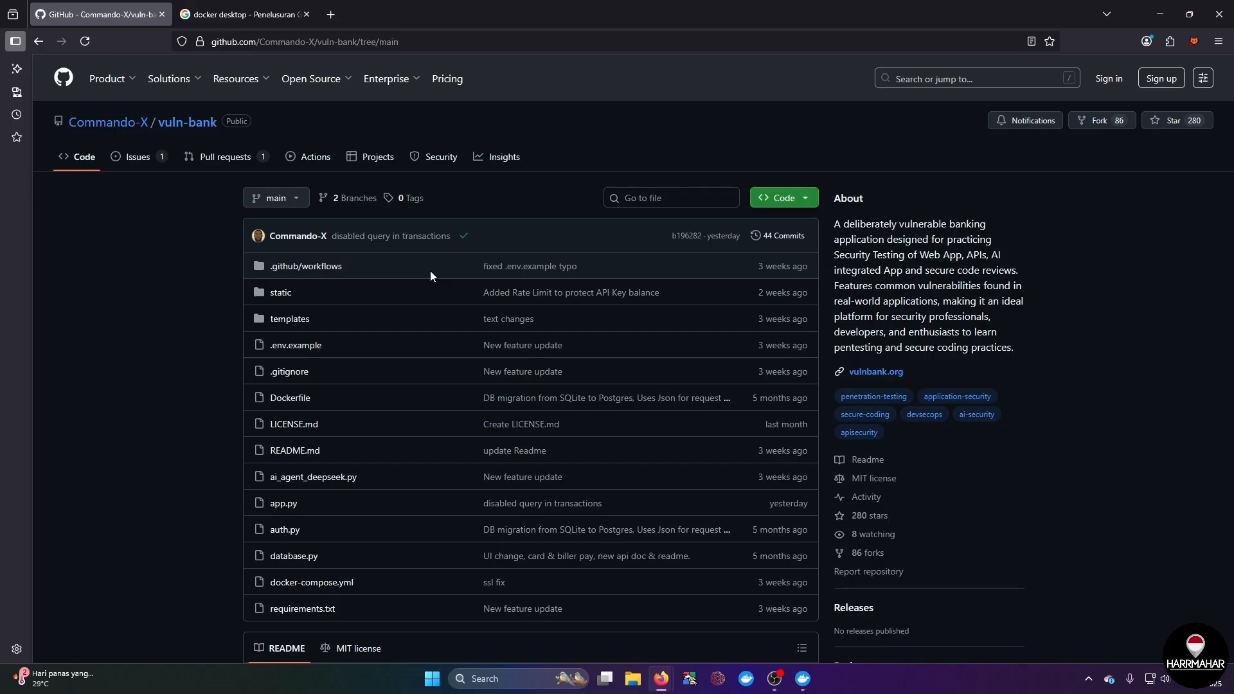
pyautogui.scroll(-1, 427, 338)
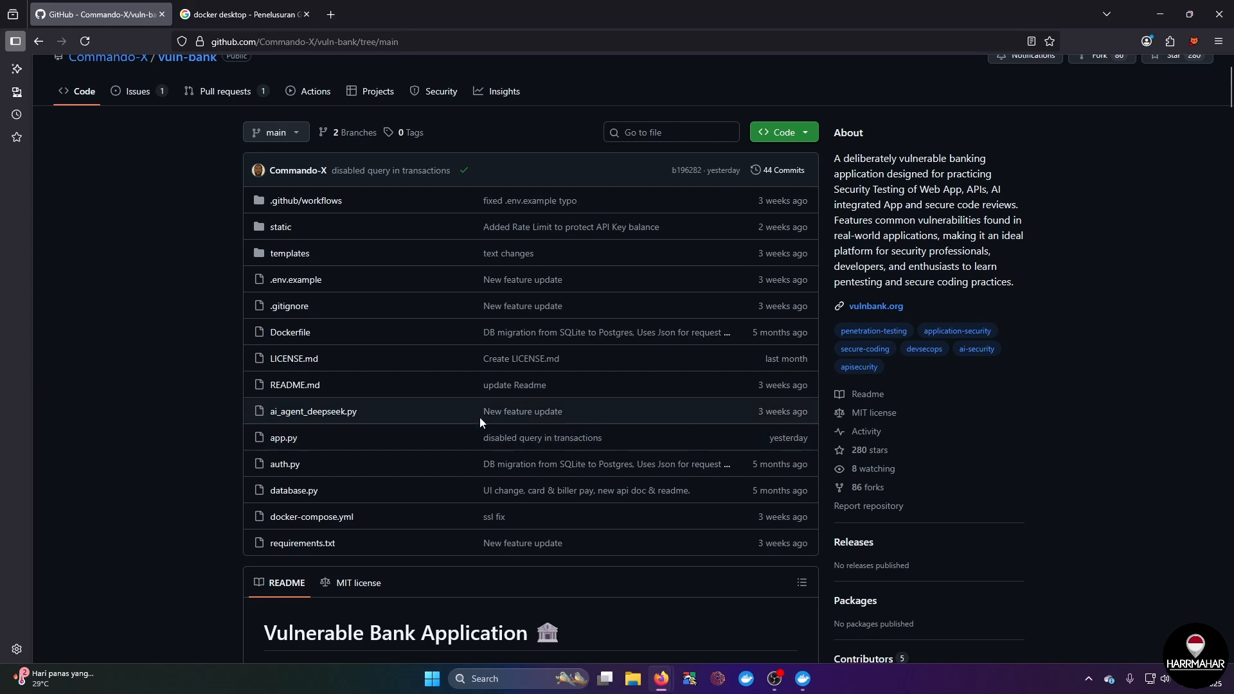
# Step: Read the README's application introduction, Overview and Core Banking Features sections
pyautogui.scroll(-3, 479, 417)
pyautogui.scroll(-2, 470, 421)
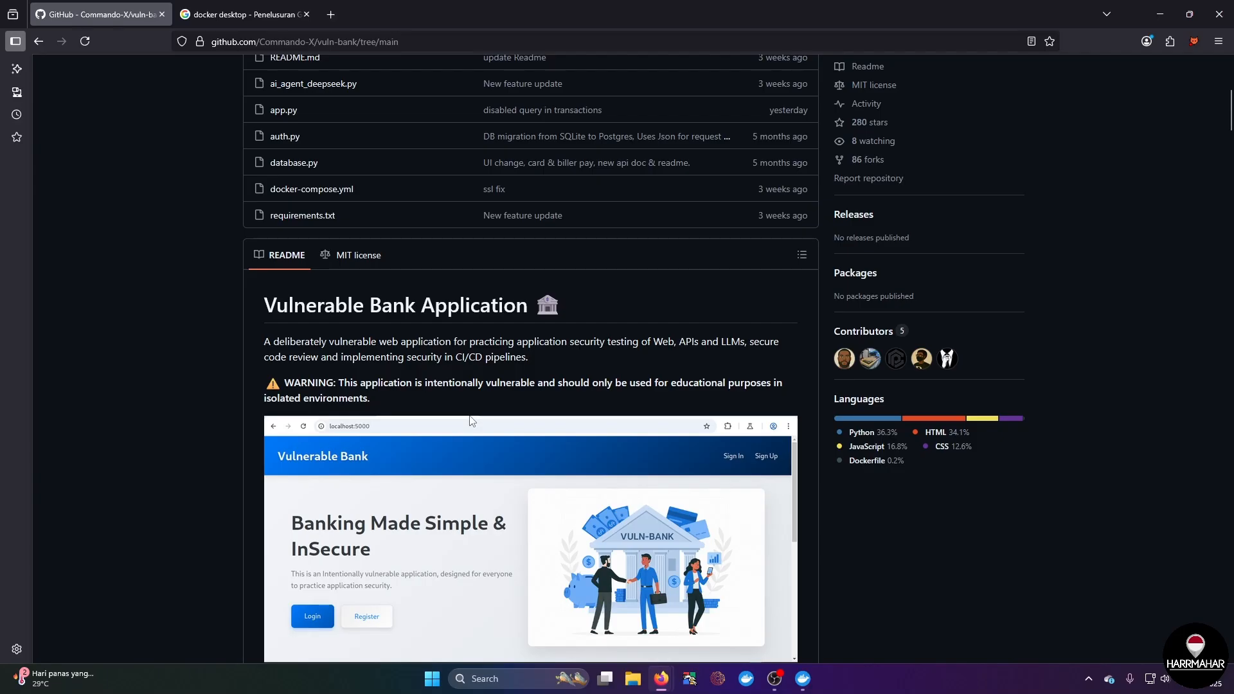
pyautogui.scroll(-2, 470, 425)
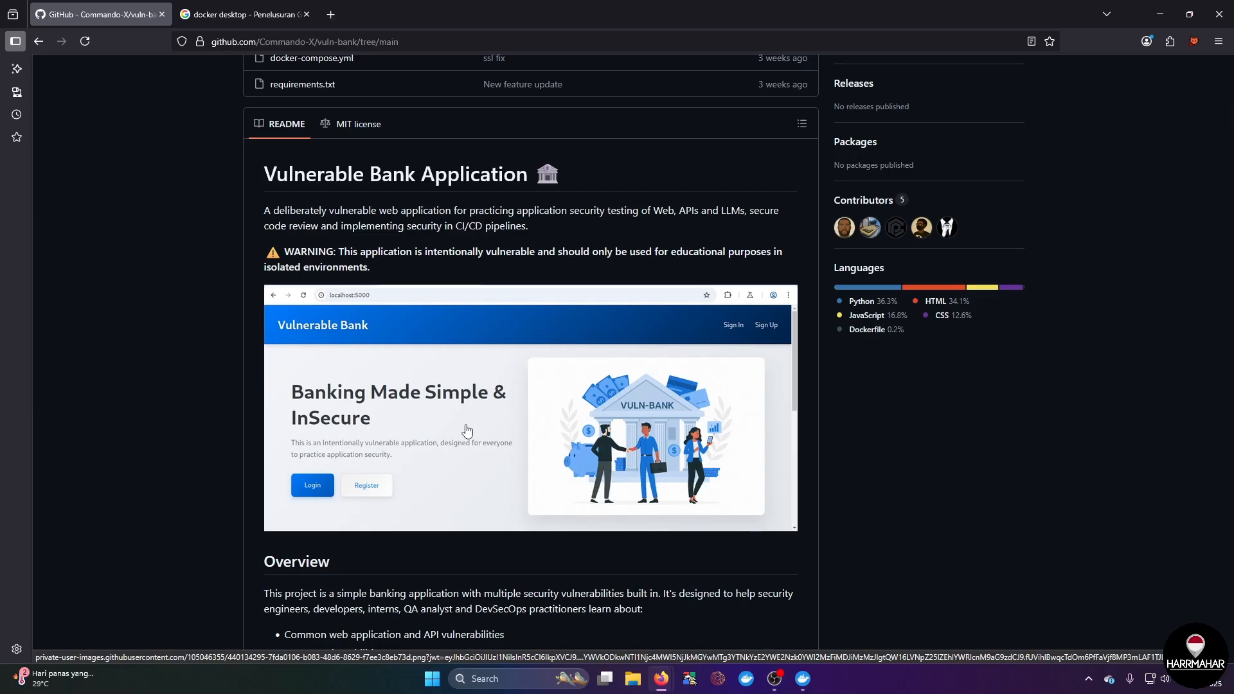
pyautogui.scroll(-5, 466, 430)
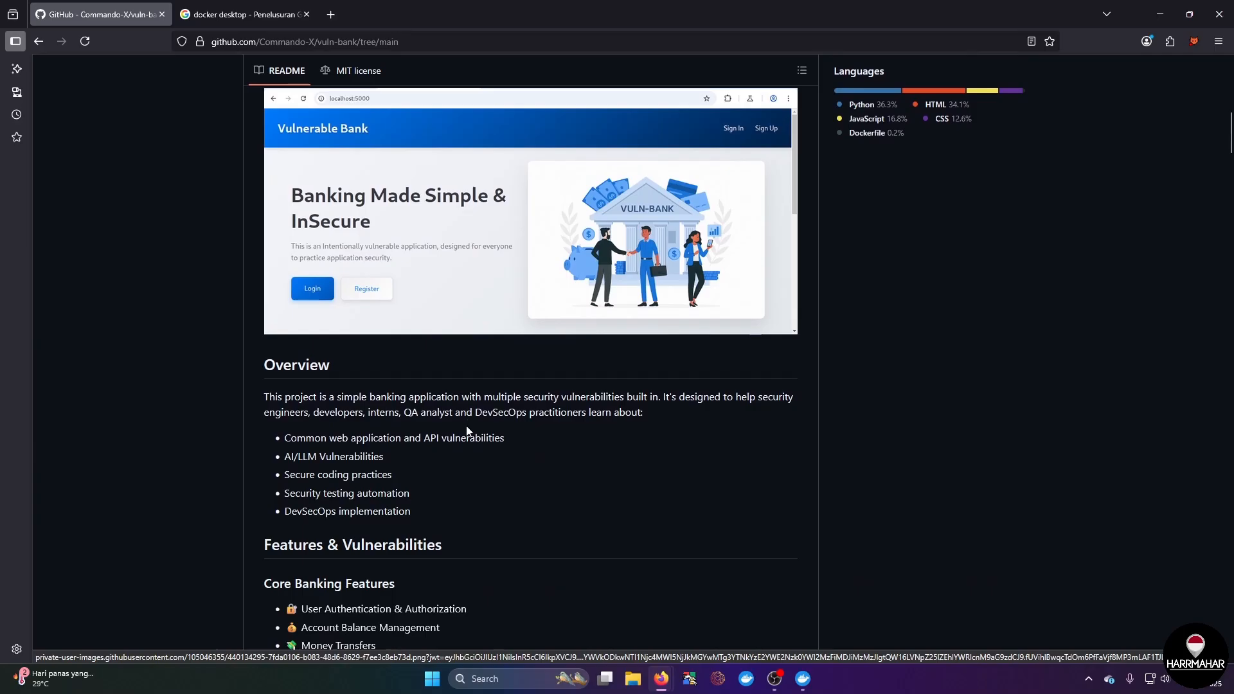
pyautogui.scroll(-1, 467, 430)
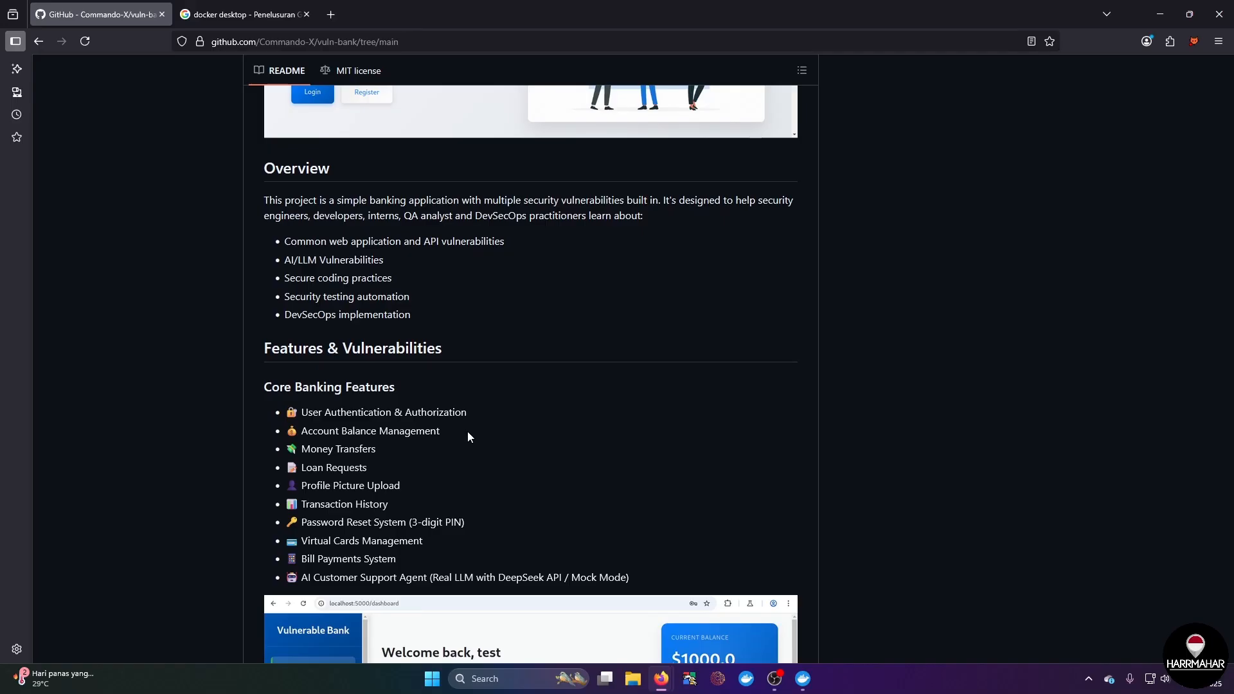
pyautogui.scroll(-1, 467, 430)
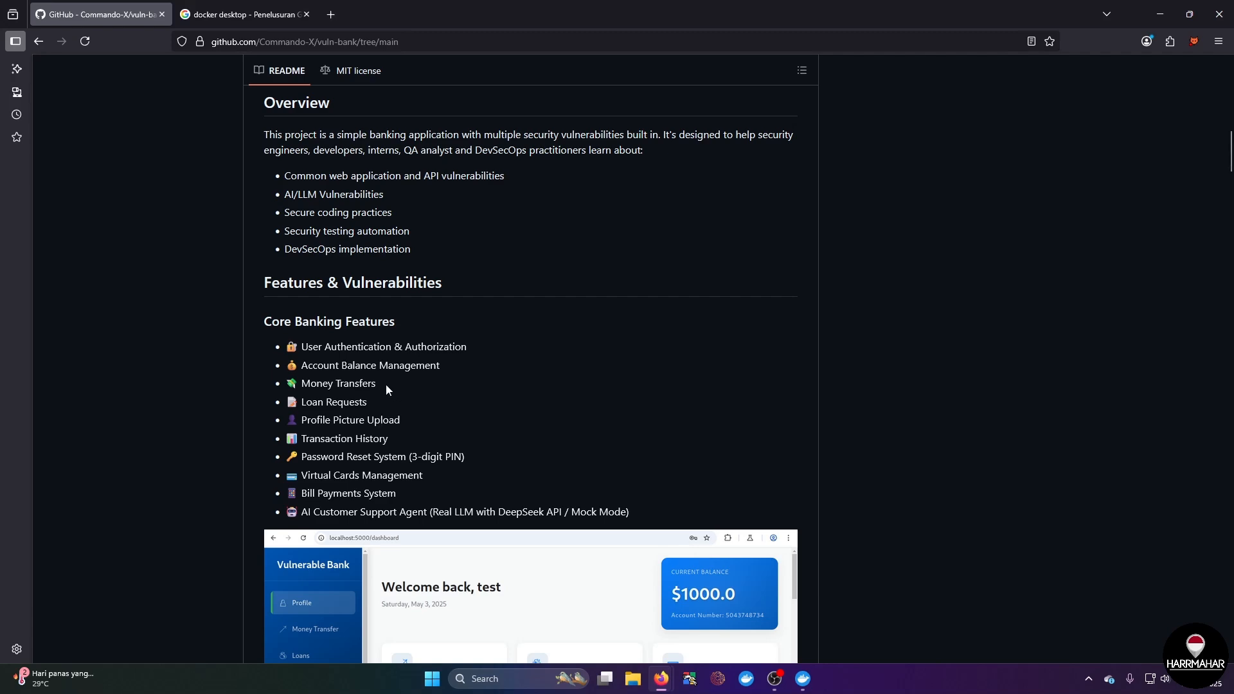
pyautogui.scroll(-8, 386, 384)
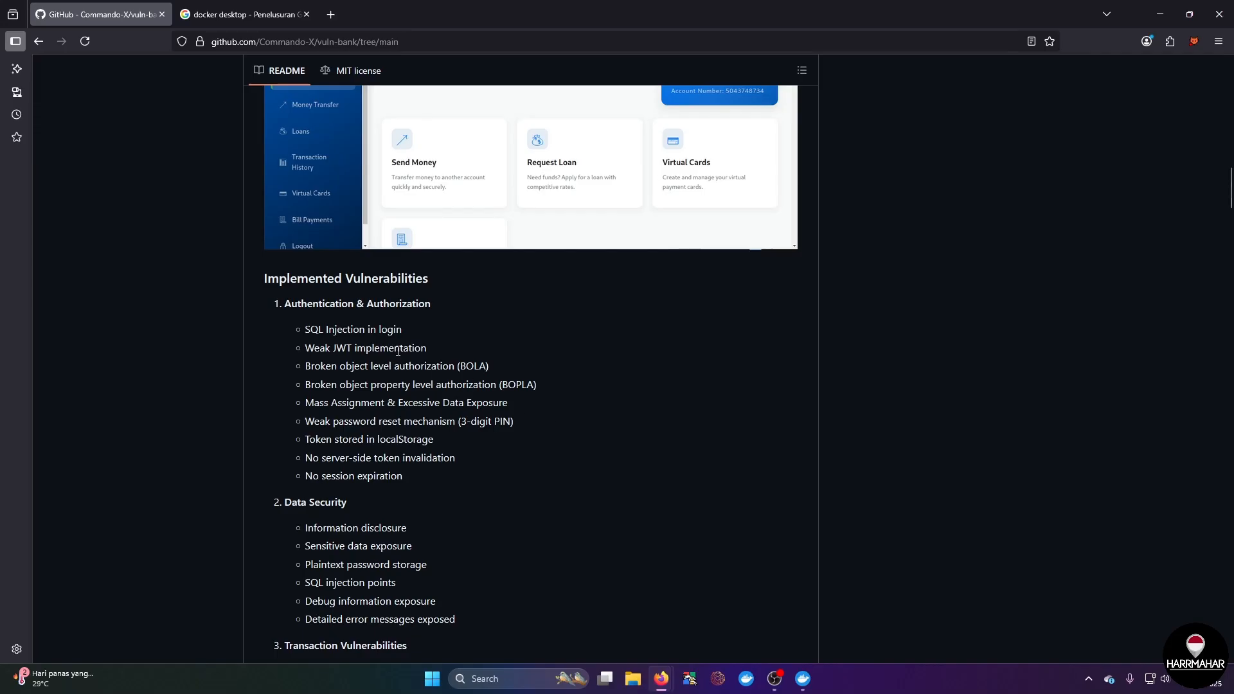
# Step: Read through the README's Implemented Vulnerabilities list and the Installation & Setup prerequisites
pyautogui.tripleClick(312, 304)
pyautogui.click(454, 308)
pyautogui.scroll(-4, 464, 445)
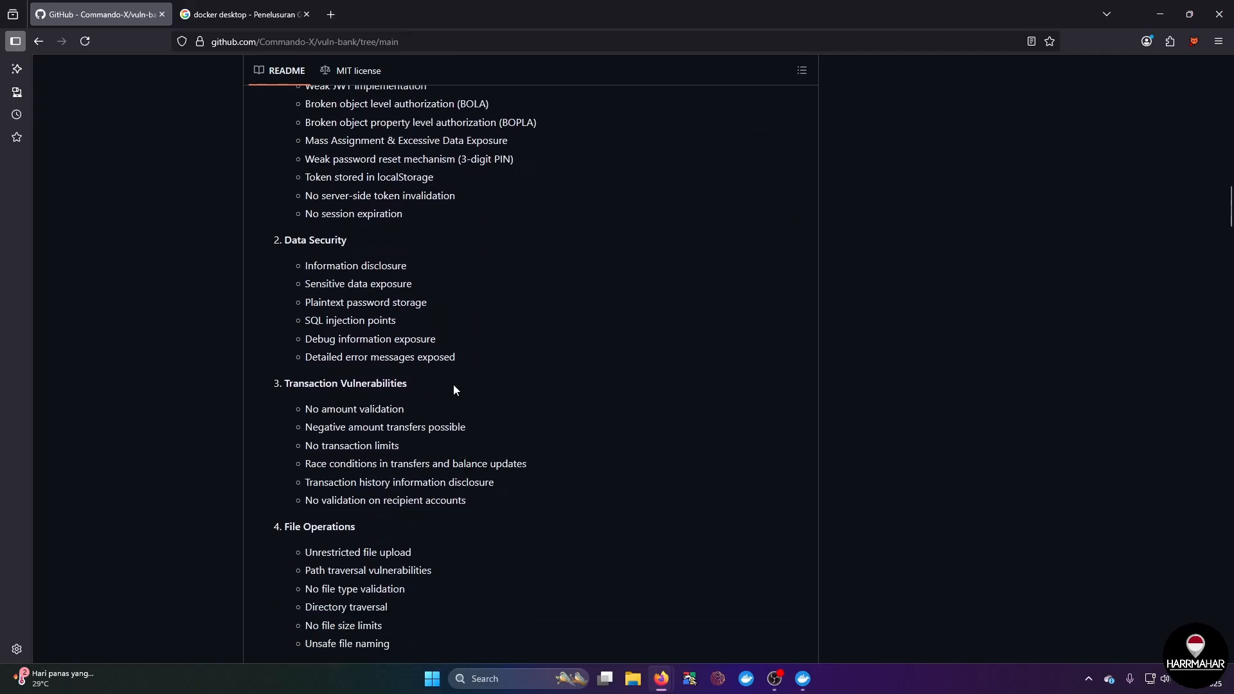
pyautogui.scroll(-4, 453, 390)
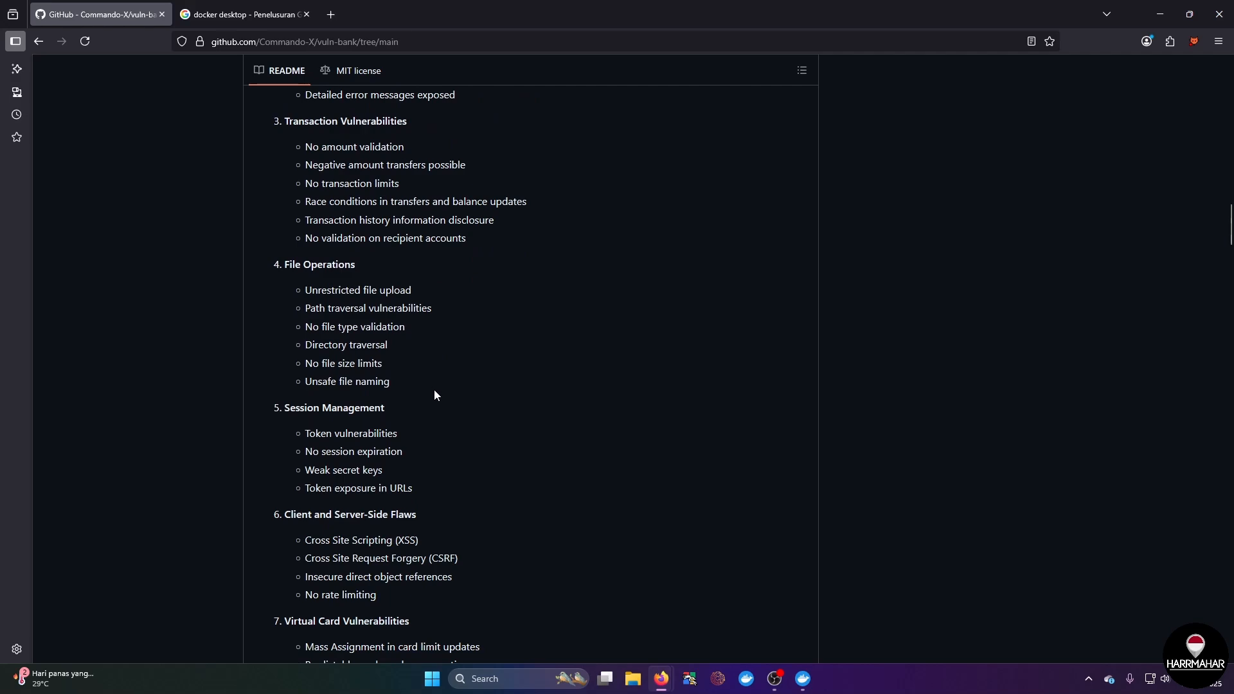
pyautogui.scroll(-10, 434, 390)
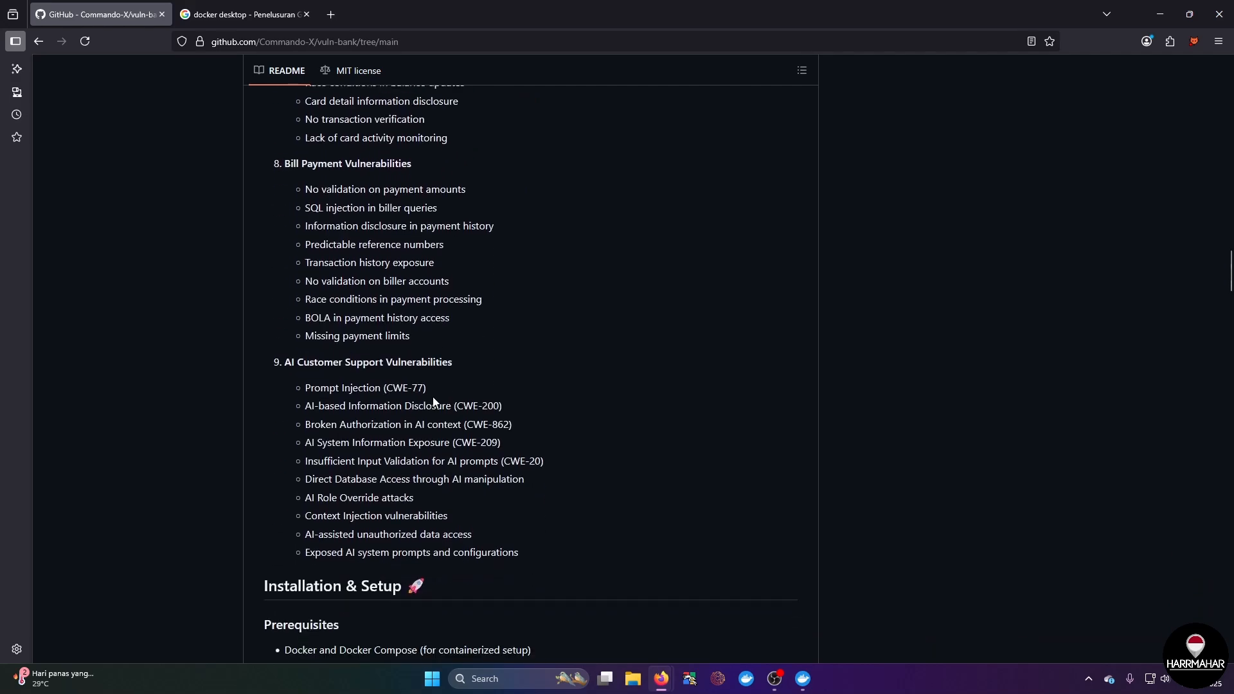
pyautogui.scroll(-1, 428, 402)
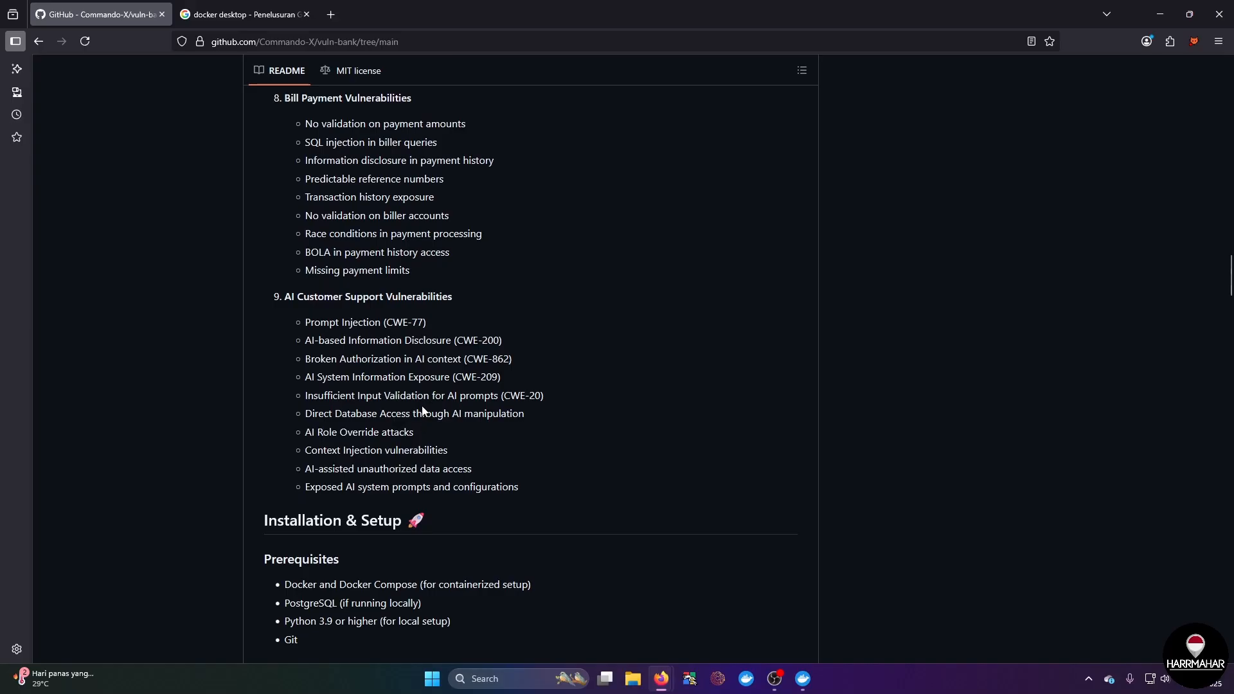
pyautogui.scroll(-4, 443, 392)
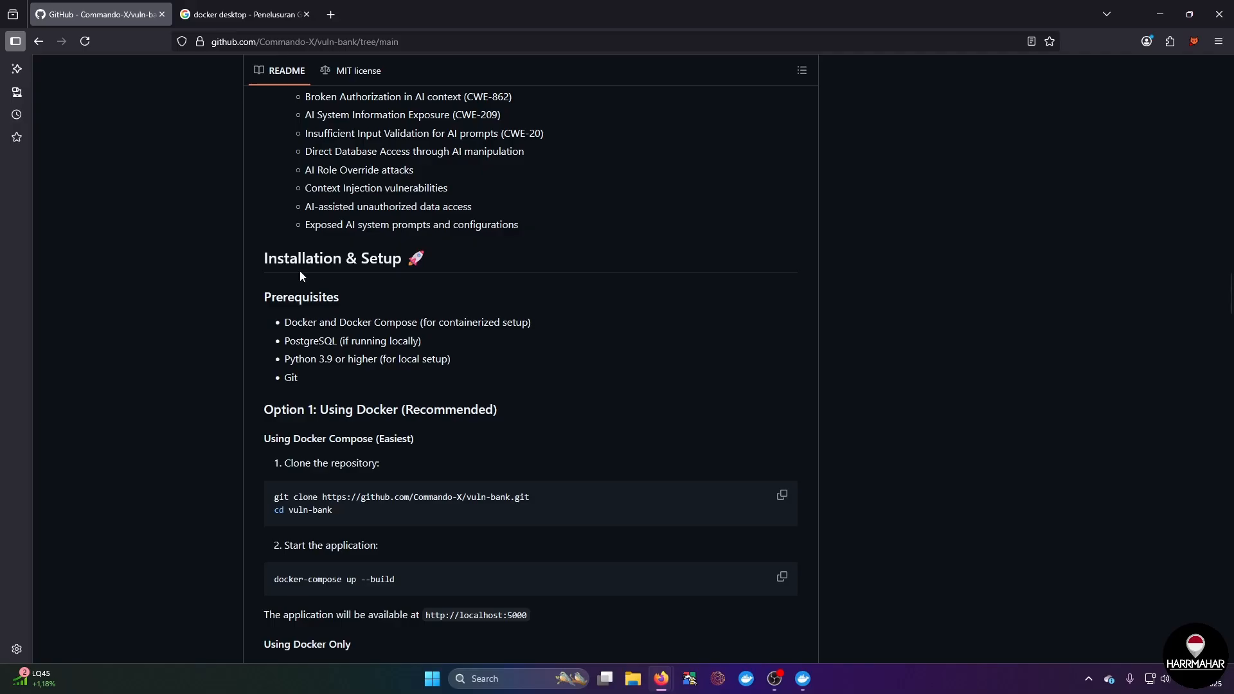
# Step: Open the Docker Docs page "Install Docker Desktop on Windows" from the existing docker desktop search results
pyautogui.click(244, 14)
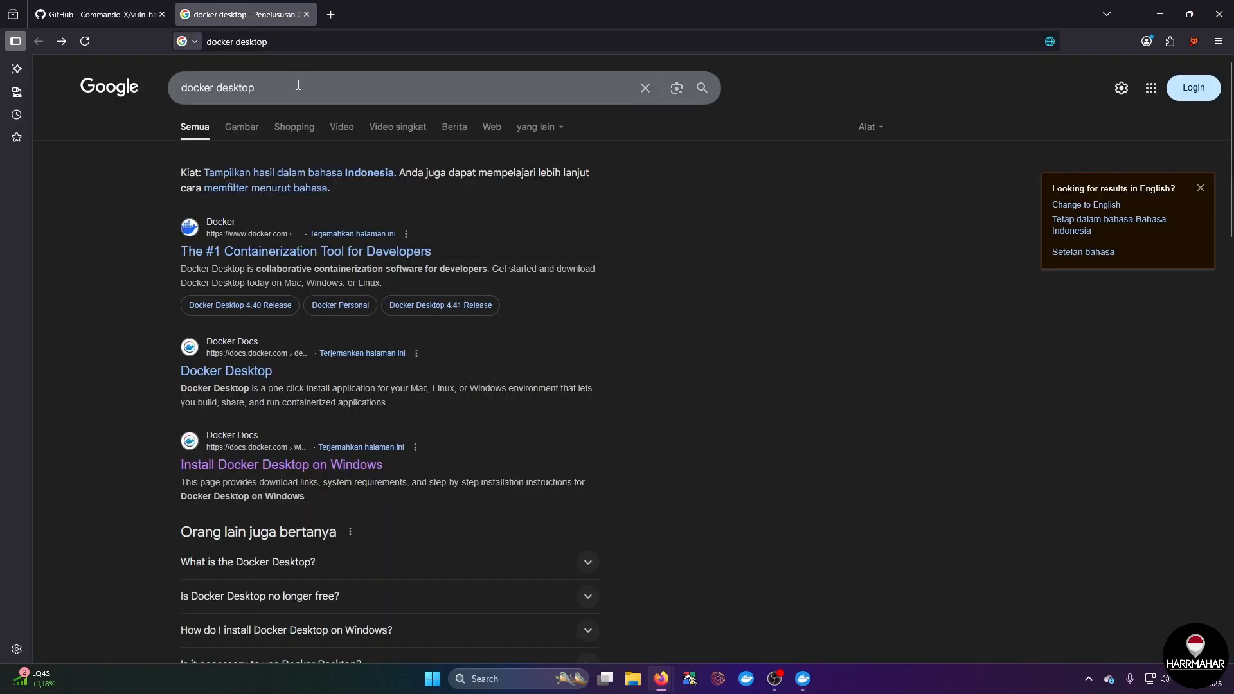
pyautogui.click(299, 85)
pyautogui.click(846, 290)
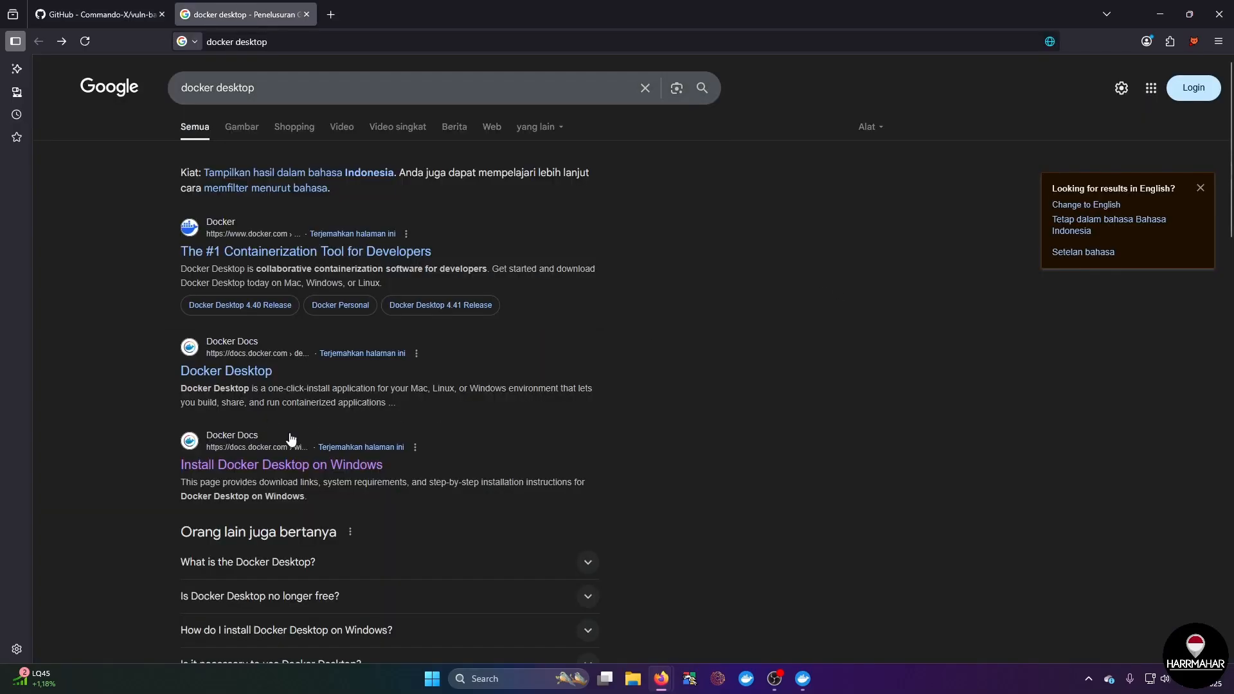
pyautogui.click(261, 467)
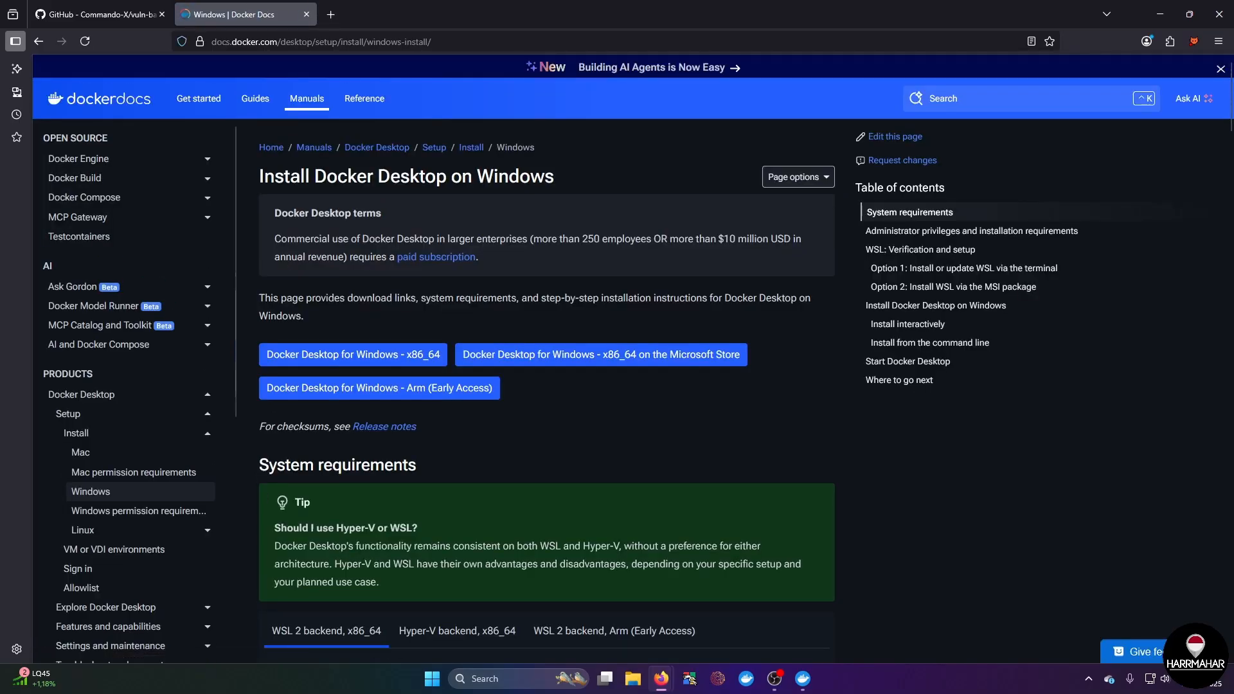
# Step: Start downloading the Docker Desktop for Windows - x86_64 installer, and cancel that download
pyautogui.click(376, 363)
pyautogui.click(405, 355)
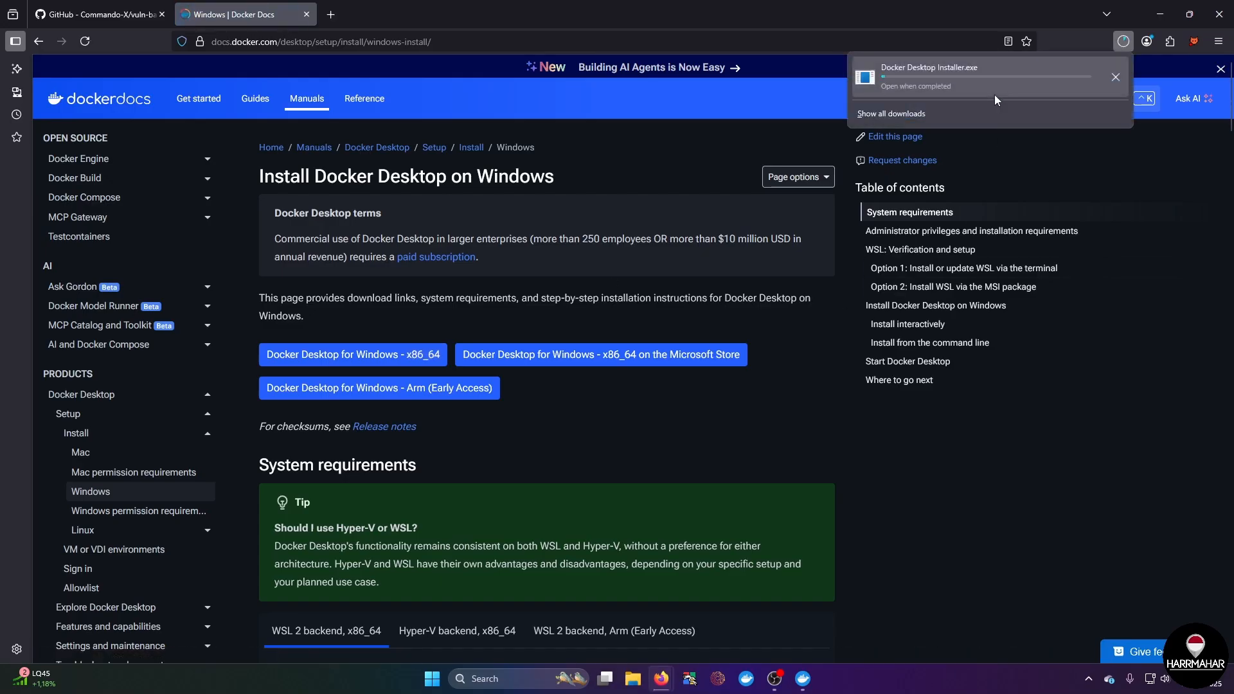
pyautogui.click(1114, 78)
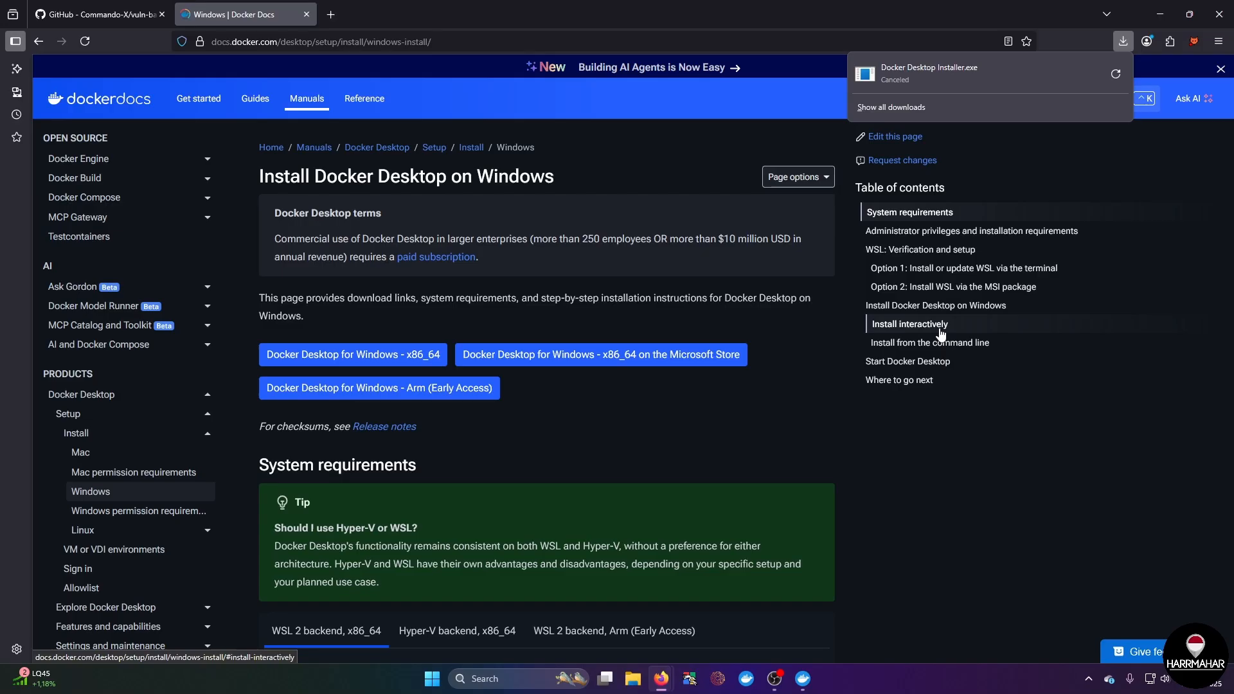
pyautogui.scroll(-2, 582, 526)
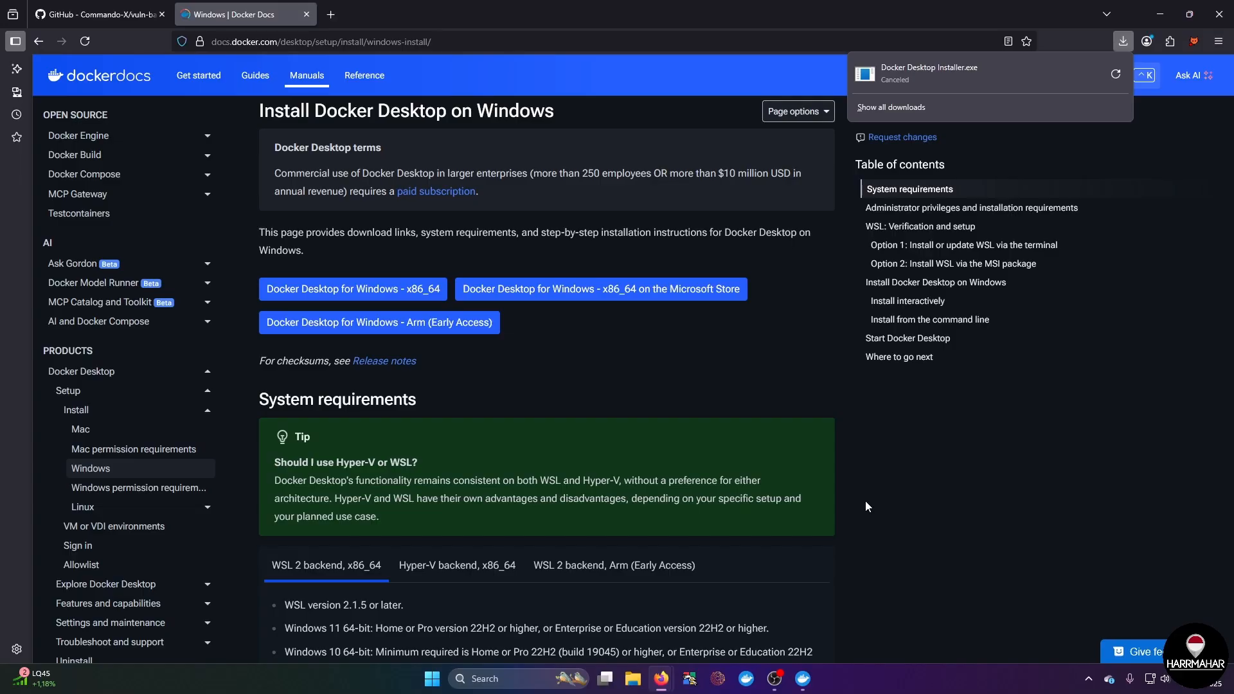
# Step: Find the installed Docker Desktop app, run it as administrator, and bring up its window on the Ask Gordon page
pyautogui.click(493, 680)
pyautogui.write('docker')
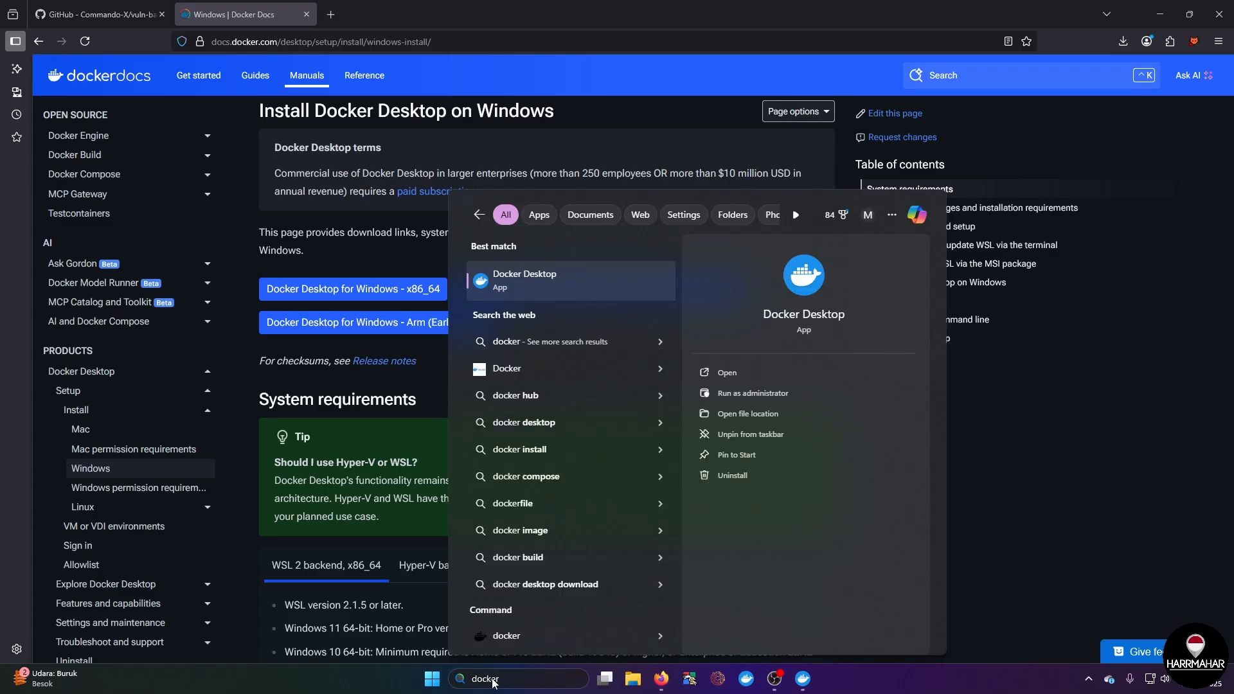
pyautogui.rightClick(565, 280)
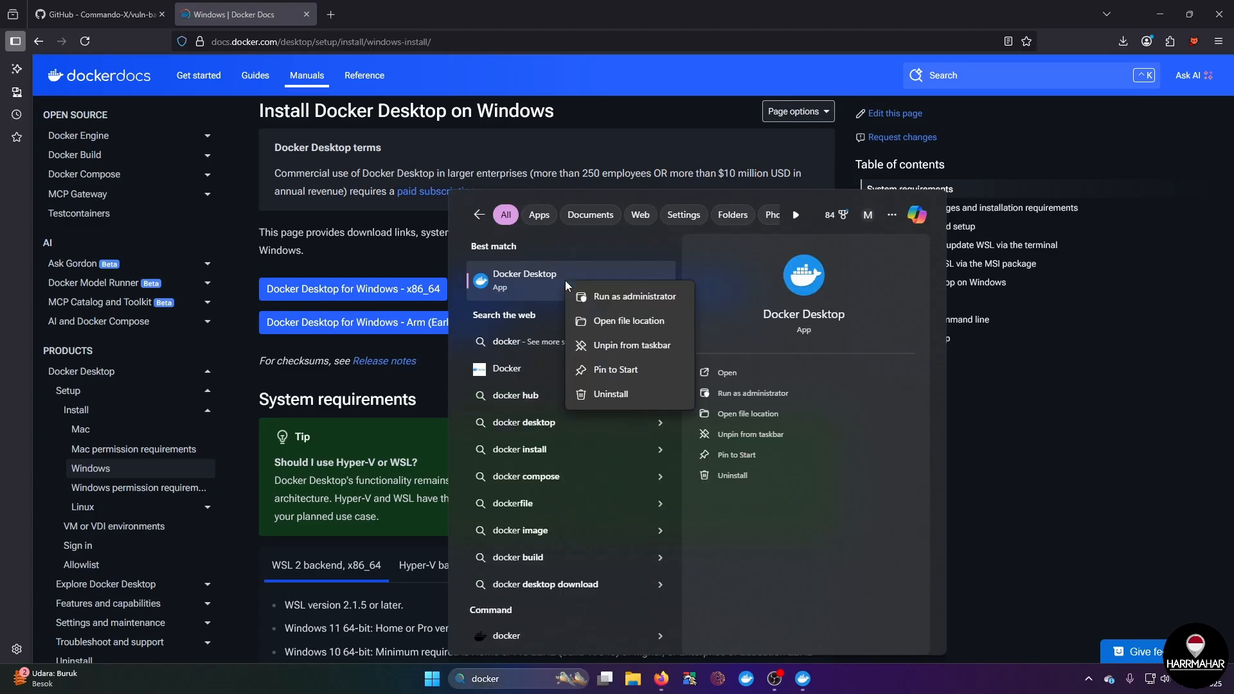
pyautogui.click(618, 302)
pyautogui.click(808, 687)
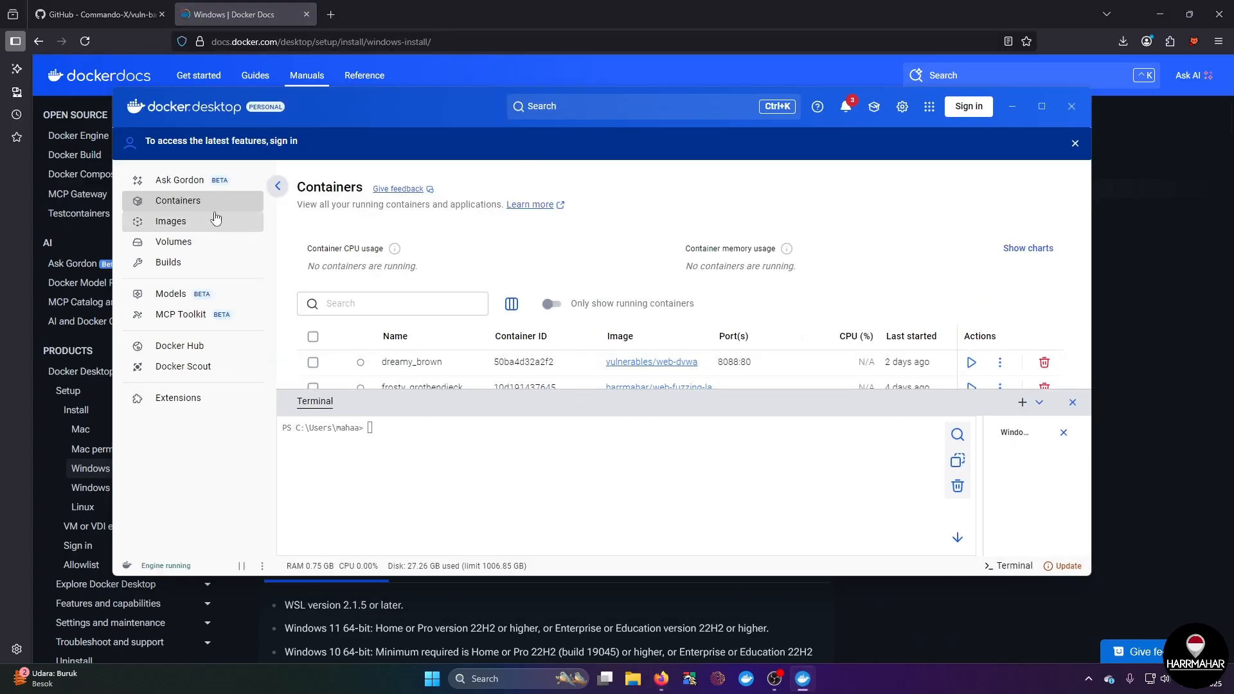
pyautogui.click(201, 186)
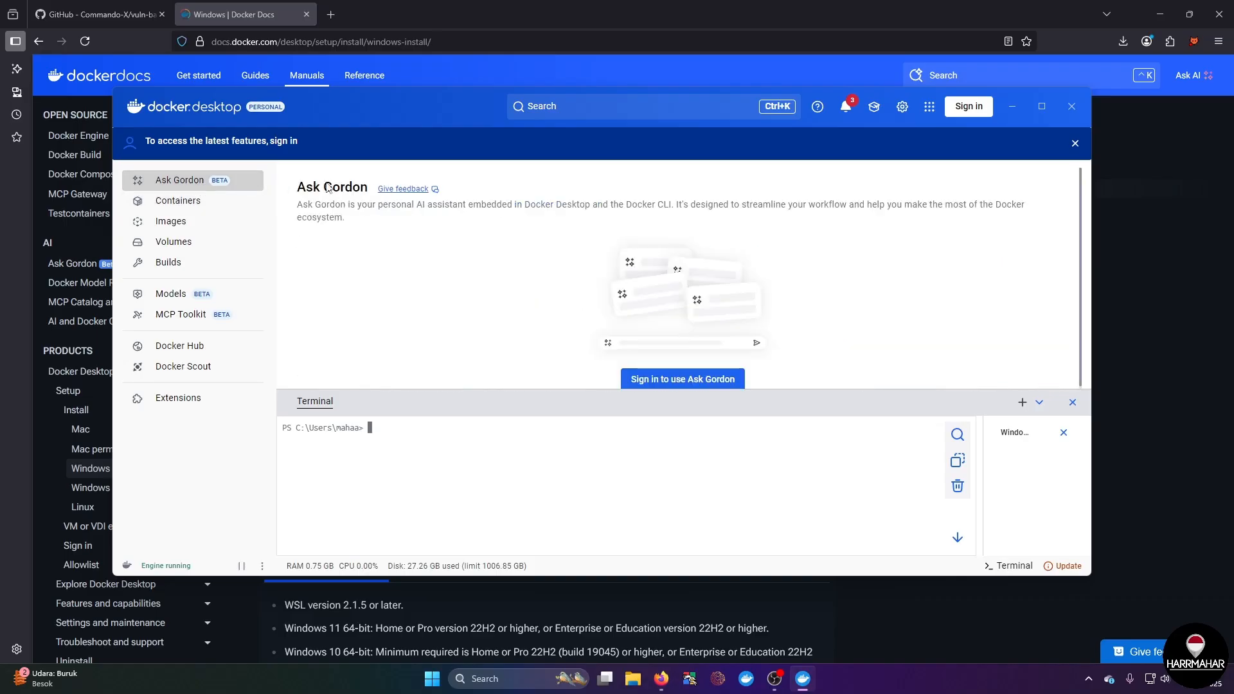
# Step: Download the vuln-bank repository from its GitHub page as a ZIP archive
pyautogui.click(97, 14)
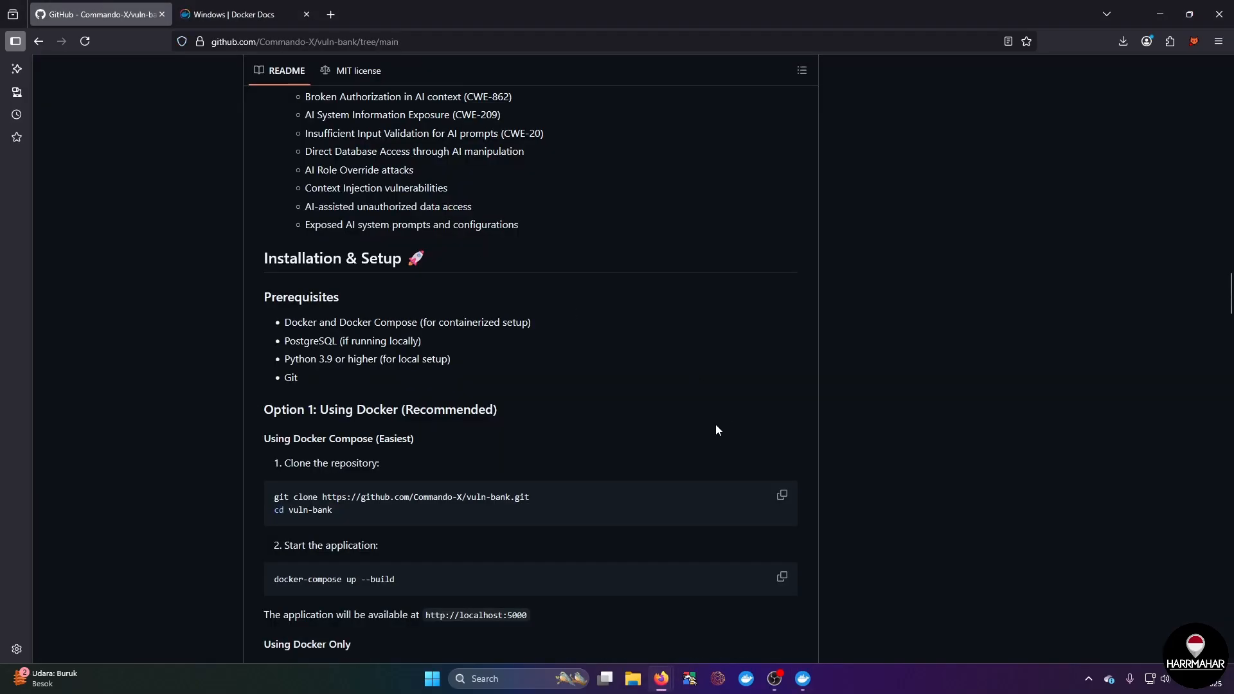
pyautogui.scroll(20, 716, 424)
pyautogui.scroll(20, 717, 425)
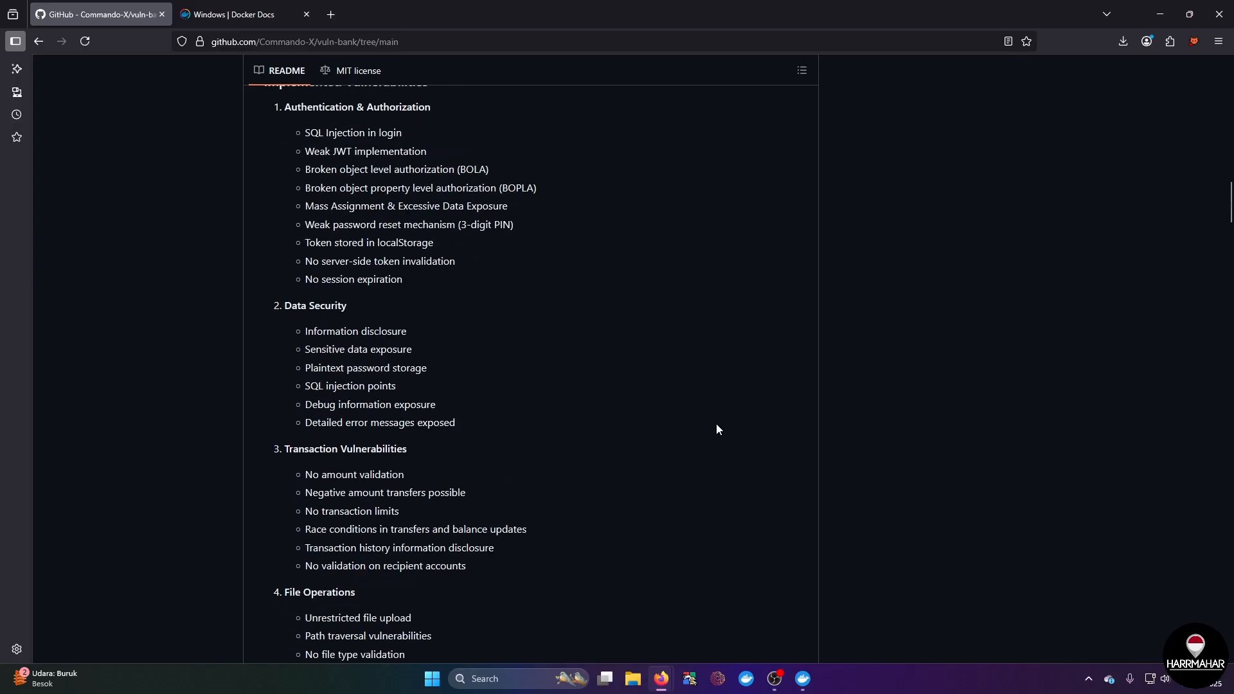
pyautogui.scroll(3, 717, 427)
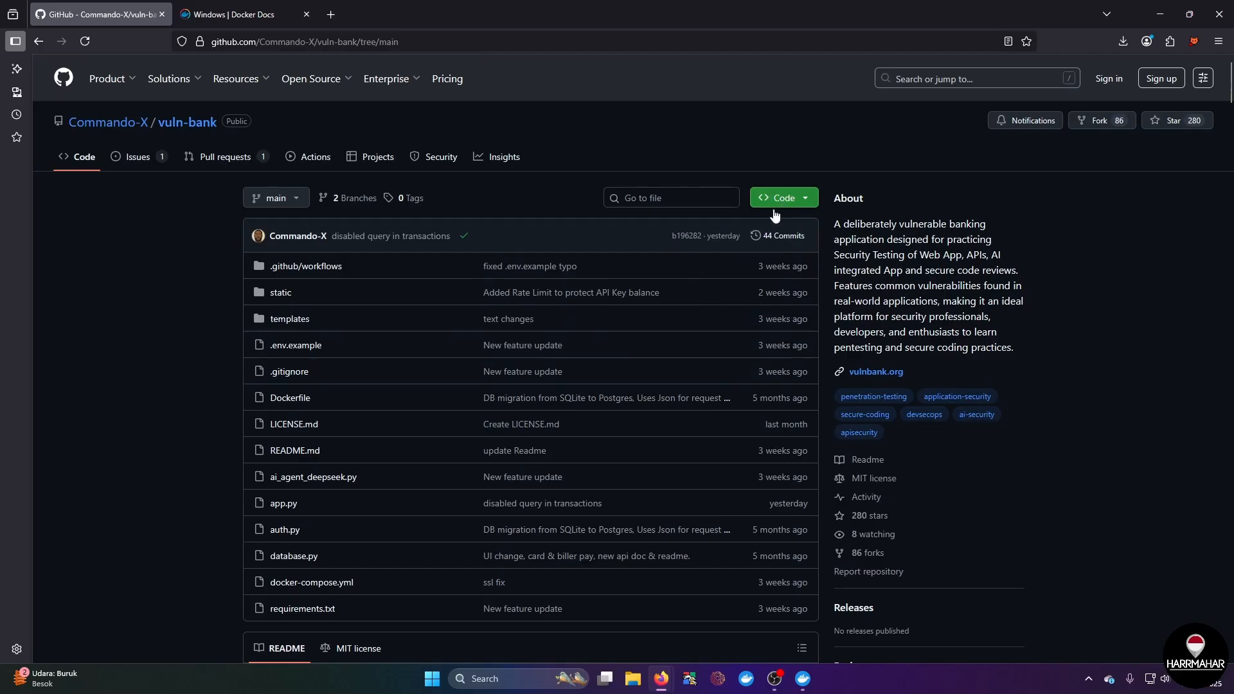
pyautogui.click(805, 199)
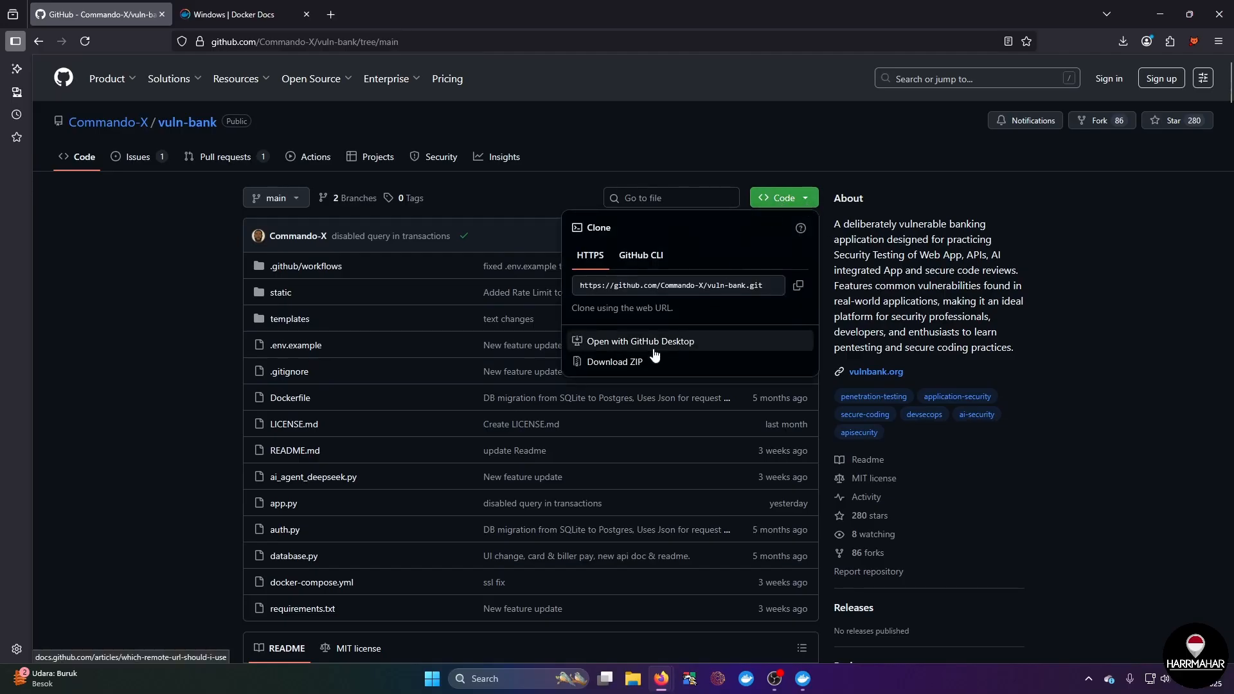
pyautogui.click(629, 363)
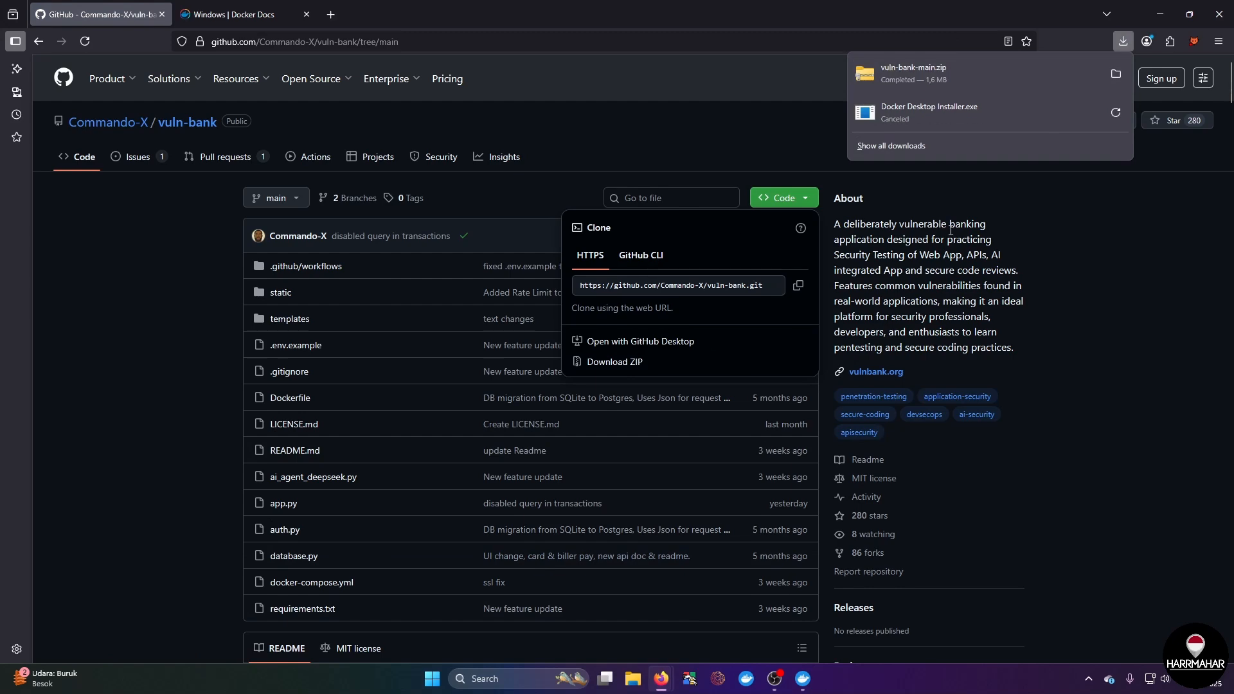
# Step: Transfer the downloaded vuln-bank-main ZIP archive from Downloads into the docker folder on Local Disk (D:)
pyautogui.click(1116, 74)
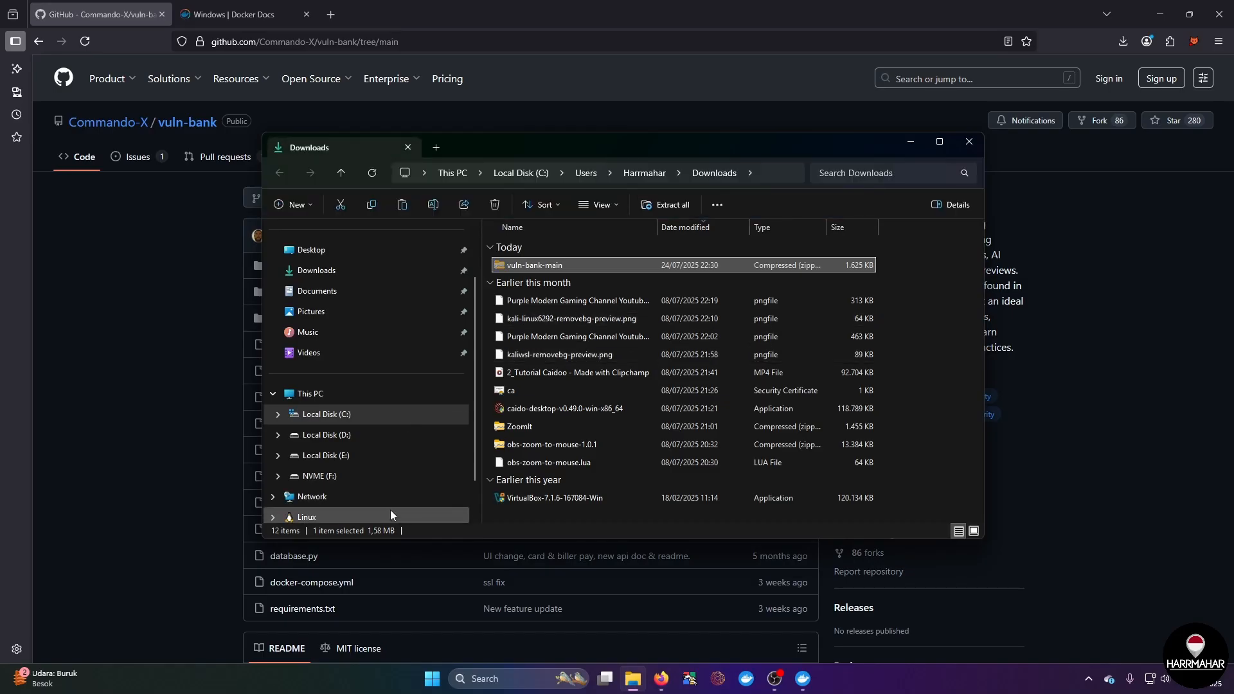
pyautogui.click(379, 434)
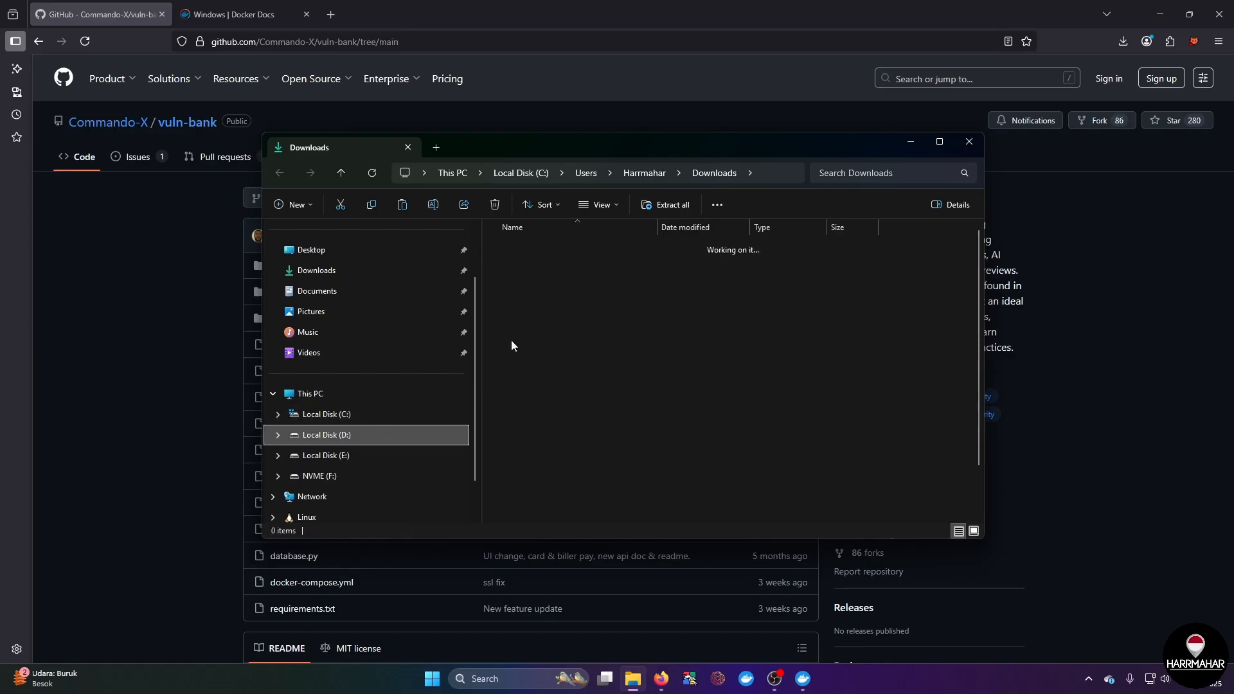
pyautogui.doubleClick(533, 265)
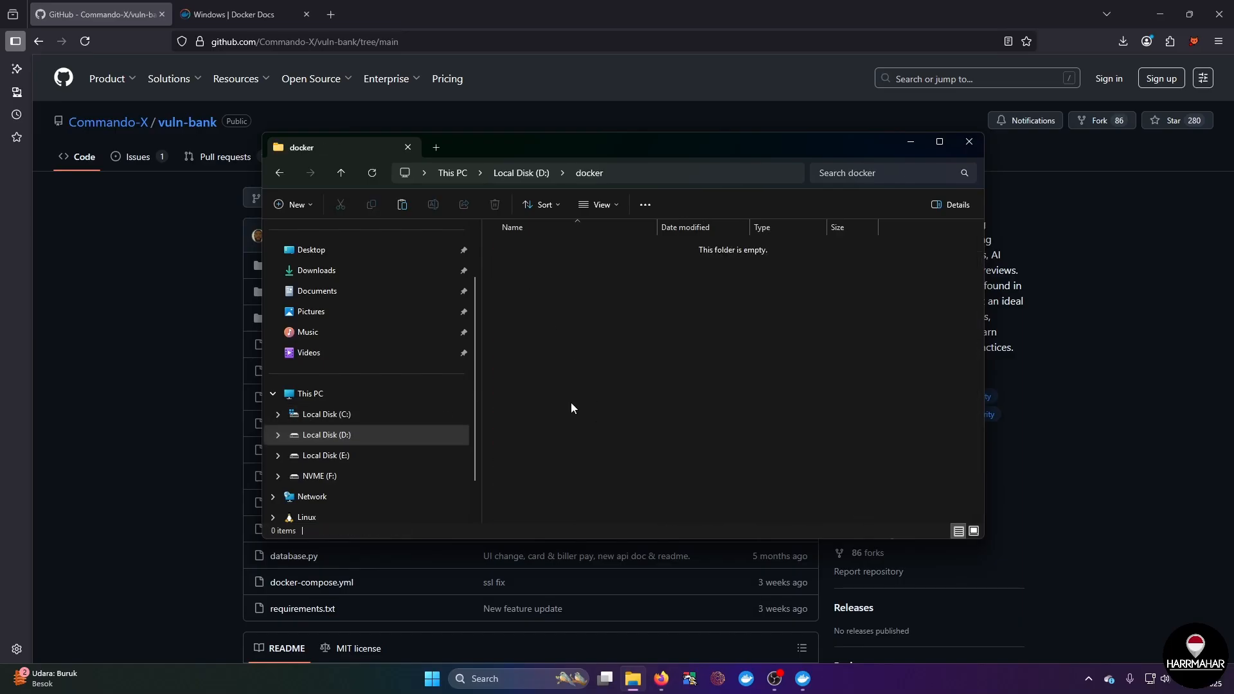
pyautogui.hotkey('ctrl', 'v')
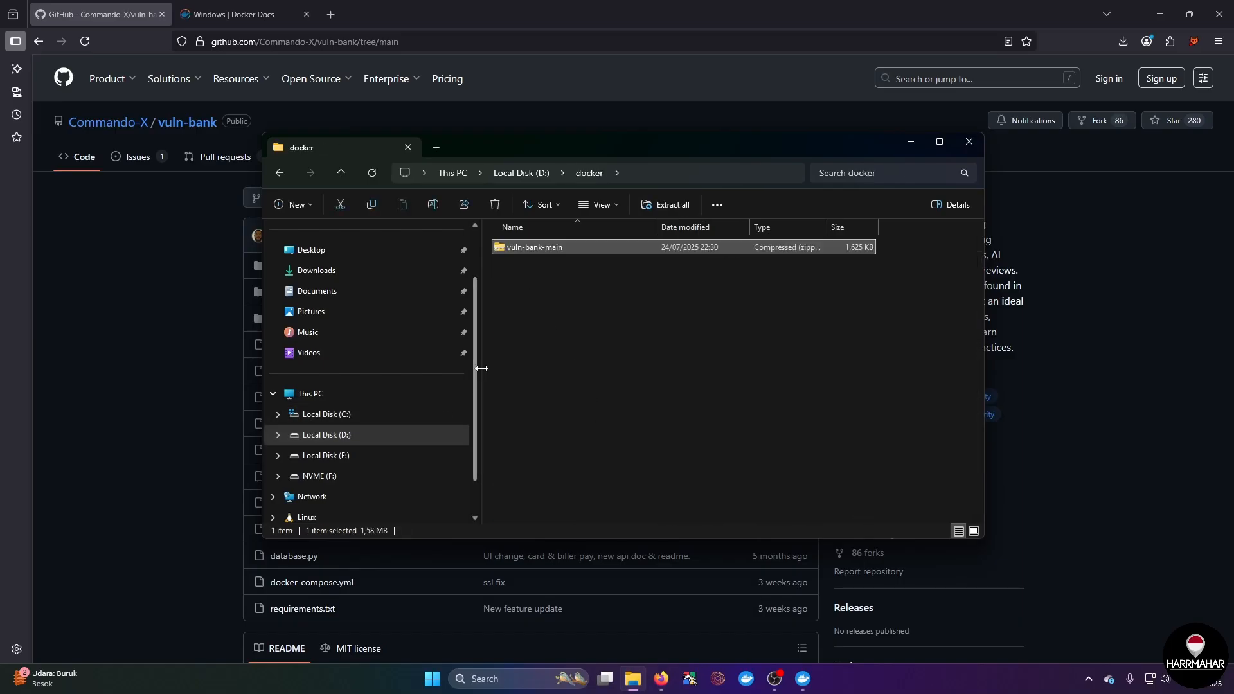
pyautogui.moveTo(480, 368); pyautogui.dragTo(384, 372)
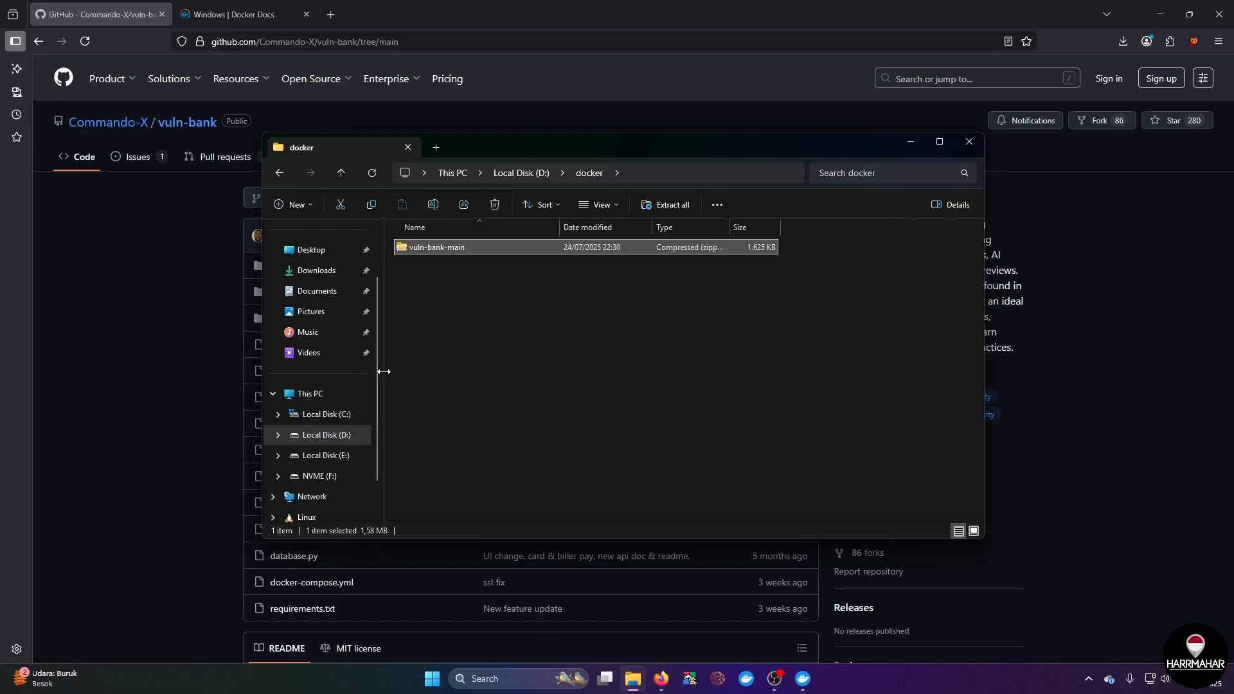
# Step: Extract the vuln-bank-main archive in place with 7-Zip and open the extracted vuln-bank-main folder
pyautogui.rightClick(459, 249)
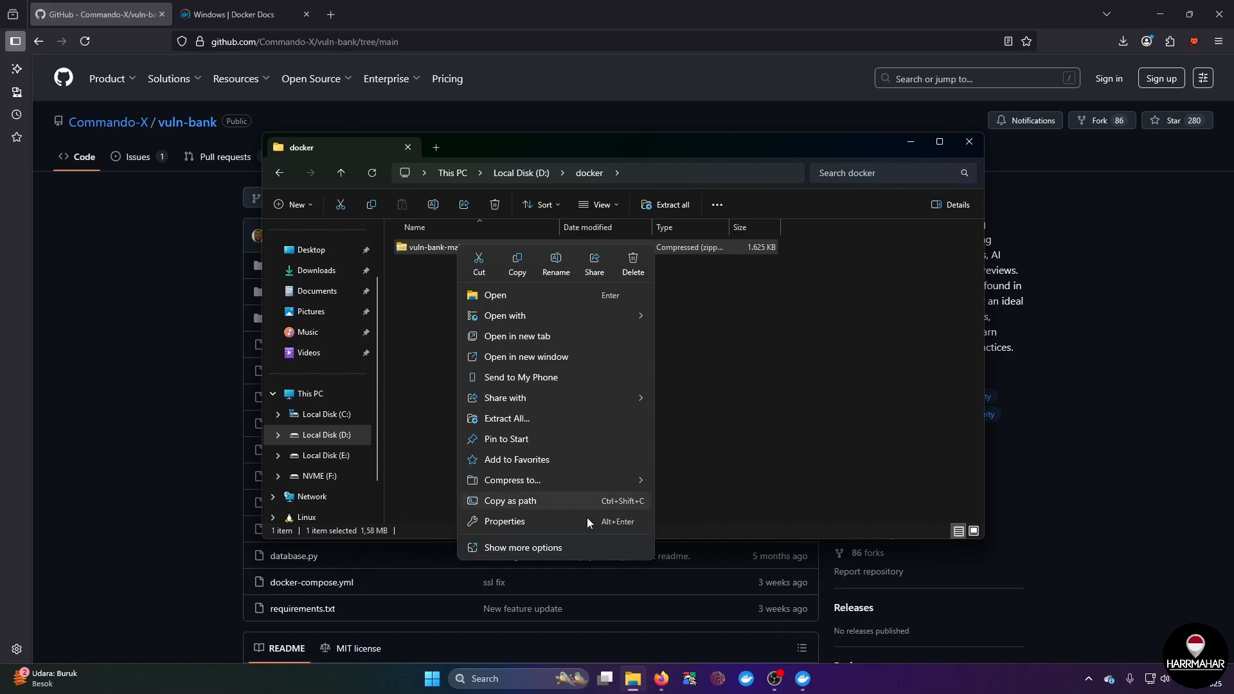
pyautogui.click(561, 549)
pyautogui.moveTo(597, 330)
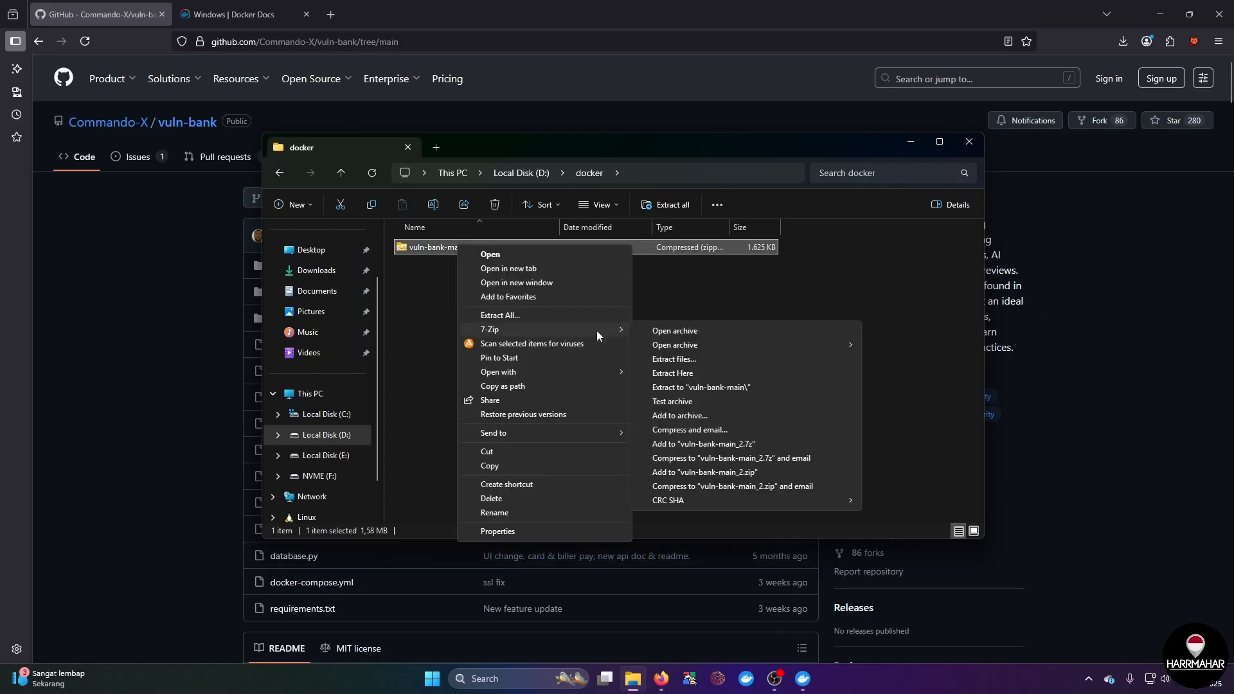
pyautogui.click(706, 372)
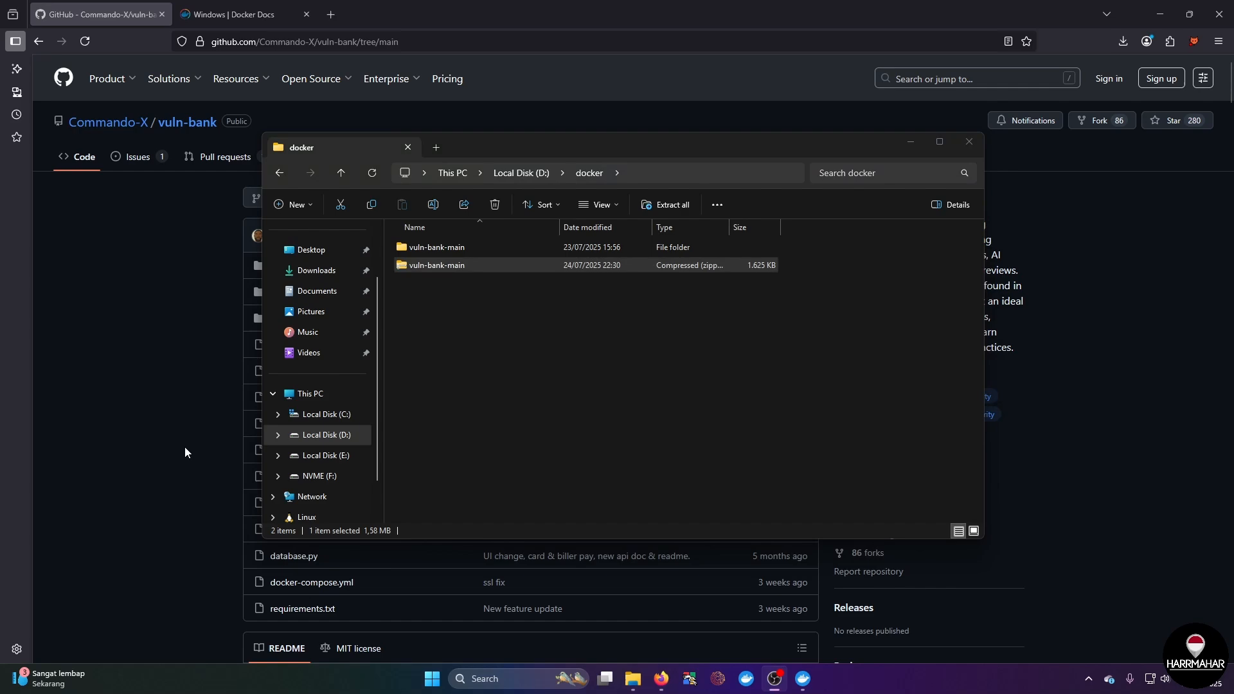
pyautogui.doubleClick(472, 249)
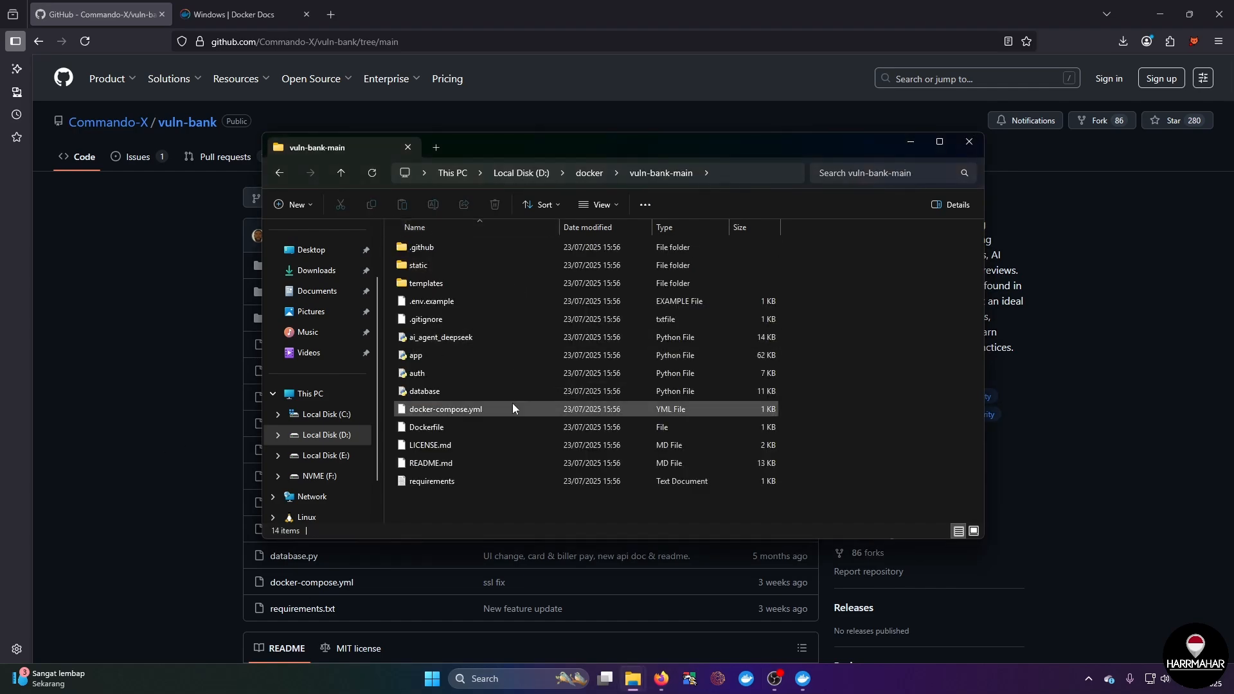
# Step: Find the Docker Compose instructions in the repository README and copy the start command docker-compose up --build
pyautogui.click(145, 364)
pyautogui.scroll(-8, 319, 426)
pyautogui.scroll(-20, 320, 426)
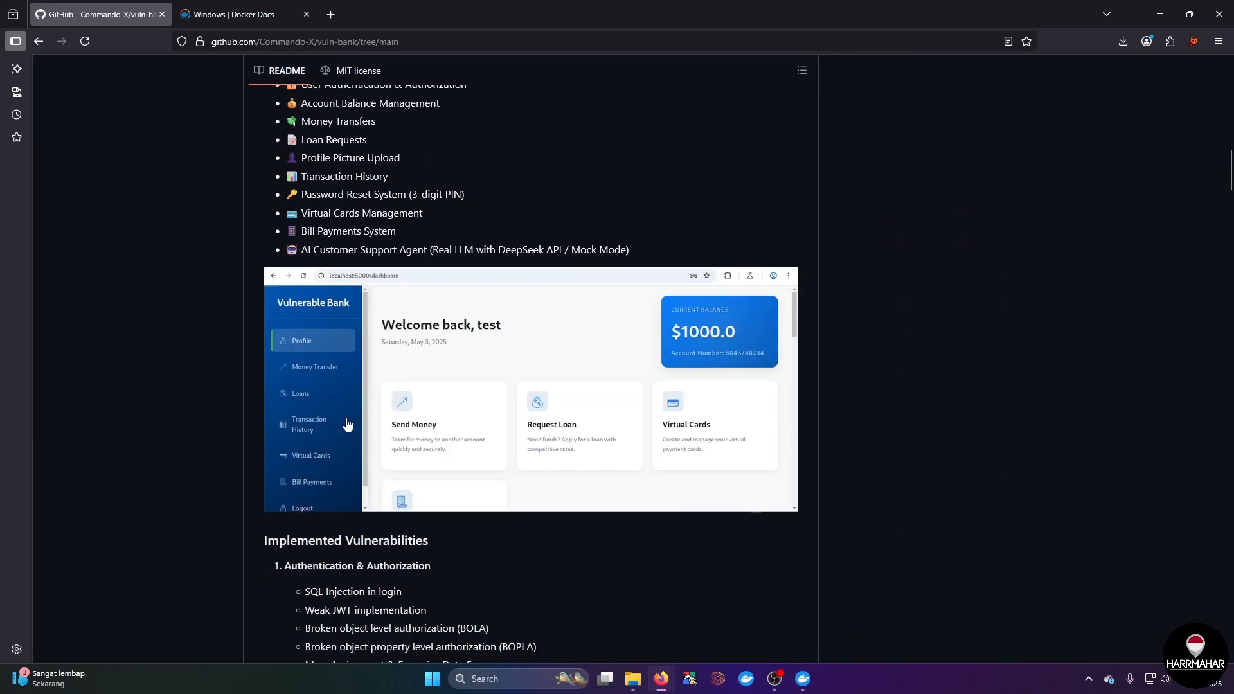
pyautogui.scroll(-20, 350, 423)
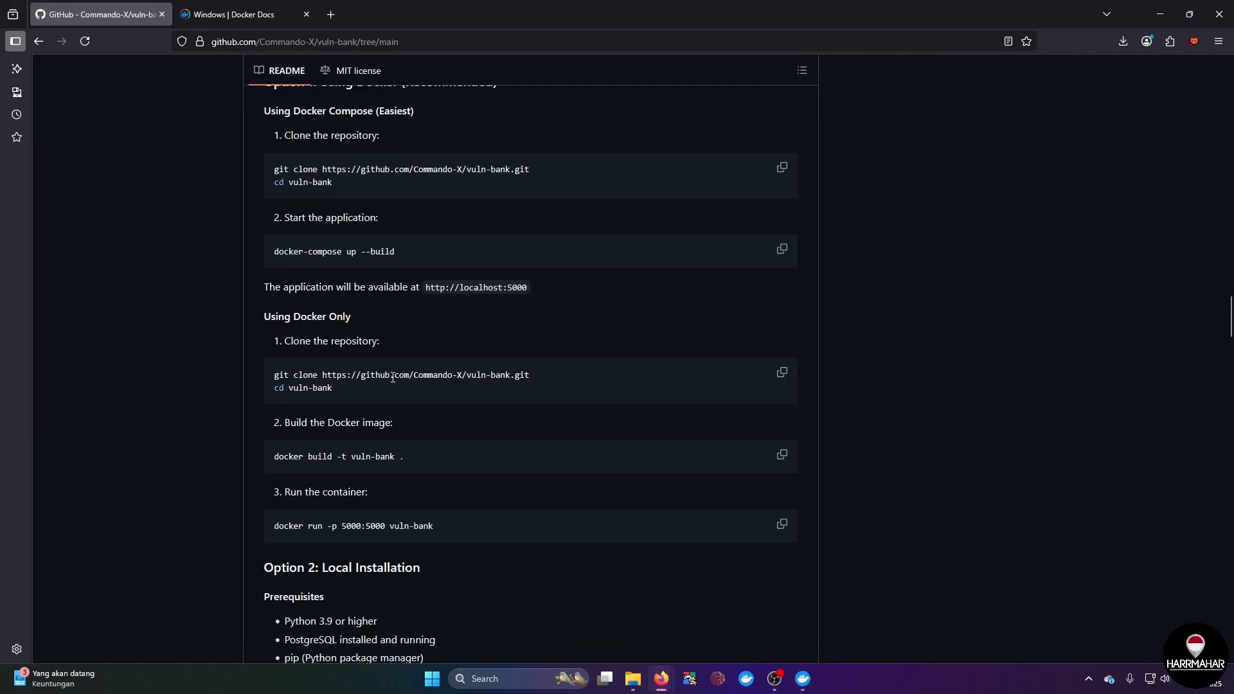
pyautogui.scroll(2, 377, 342)
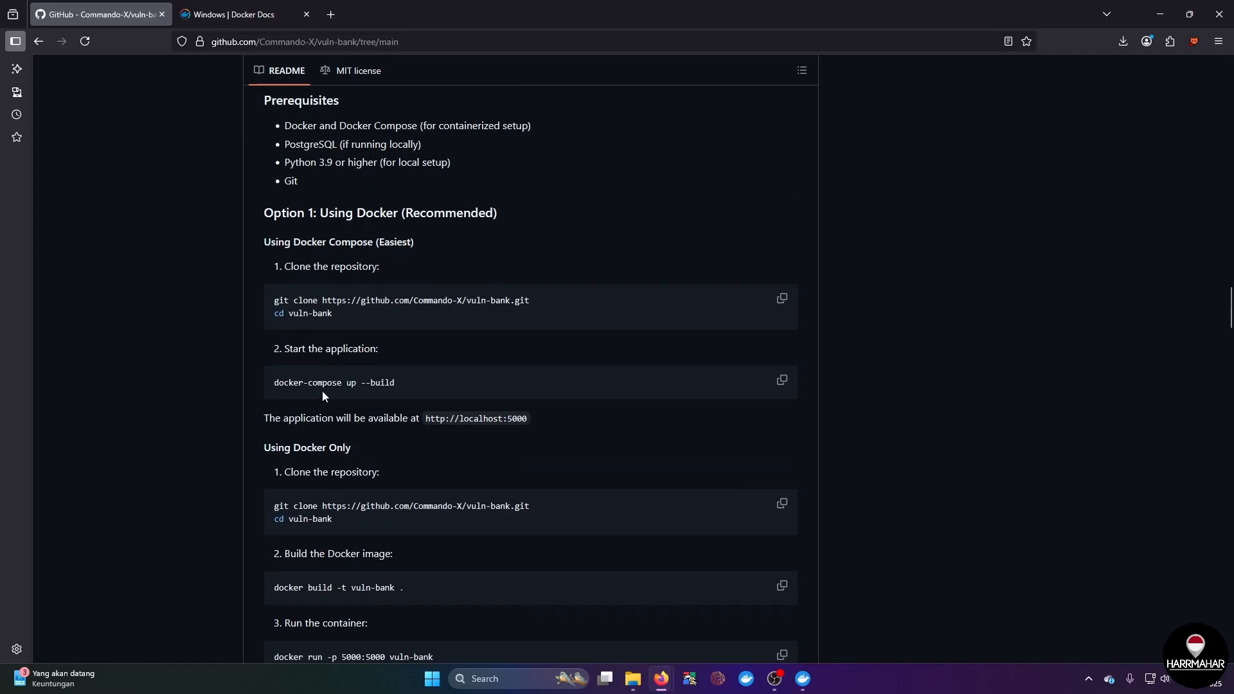
pyautogui.tripleClick(372, 383)
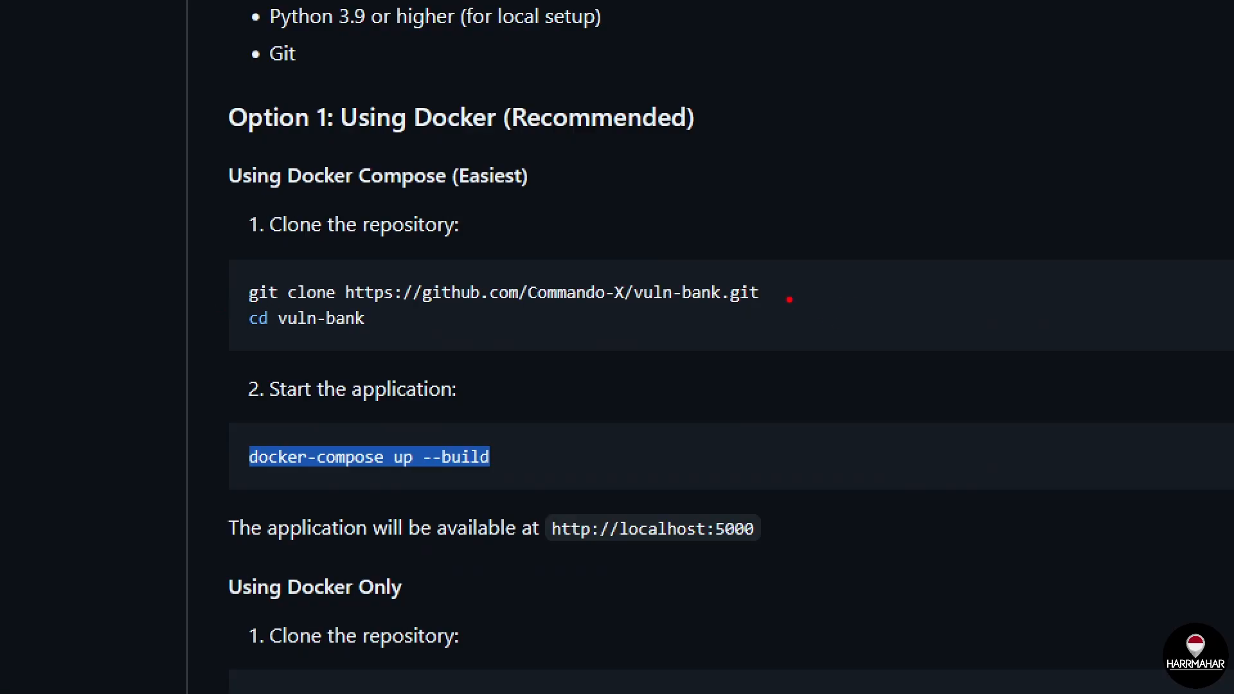
pyautogui.moveTo(767, 286); pyautogui.dragTo(797, 277)
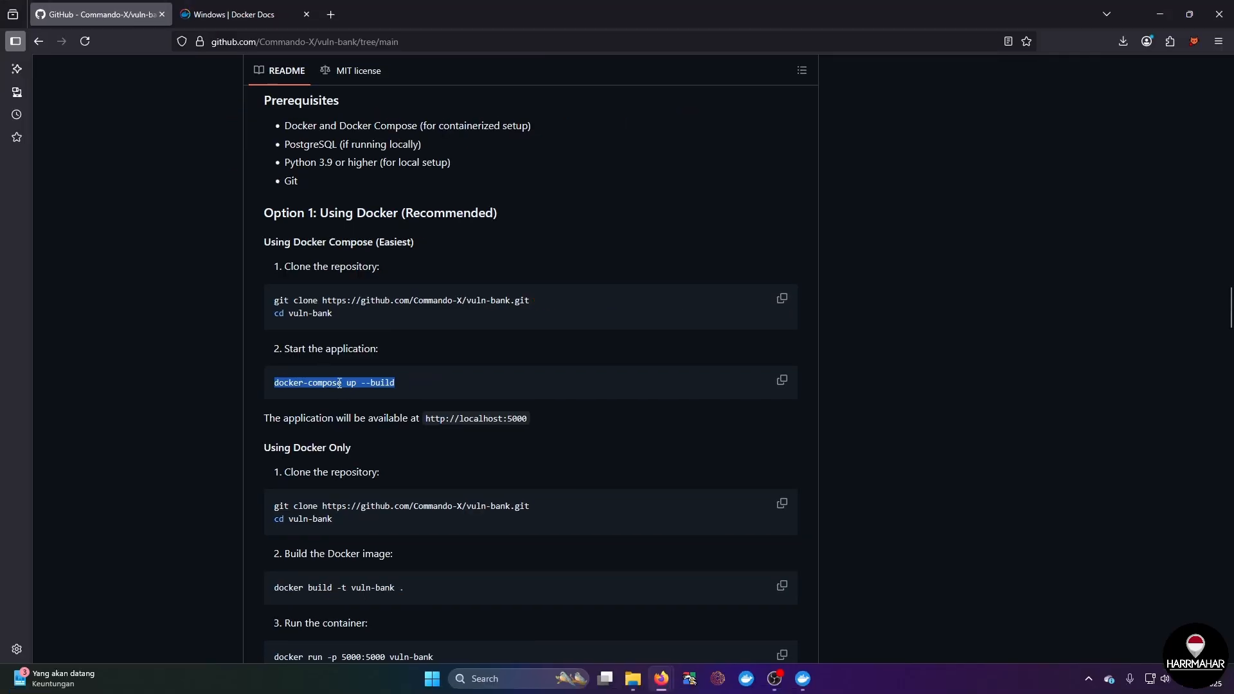
pyautogui.rightClick(378, 460)
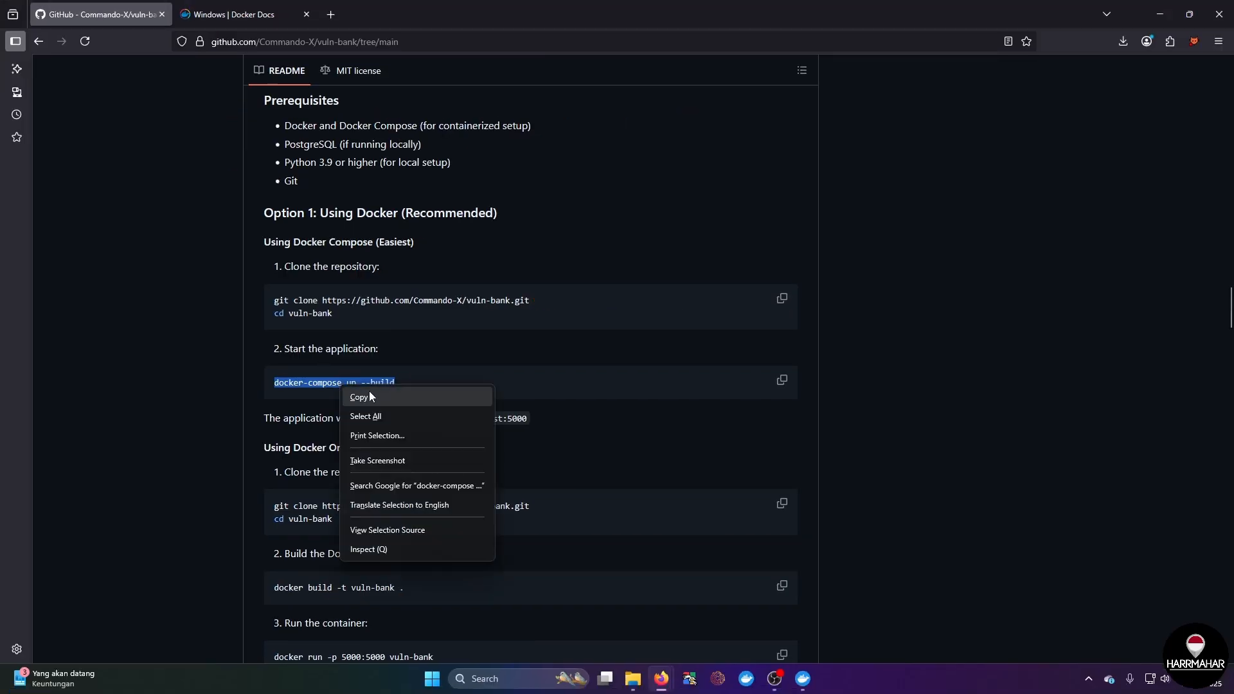
pyautogui.click(388, 397)
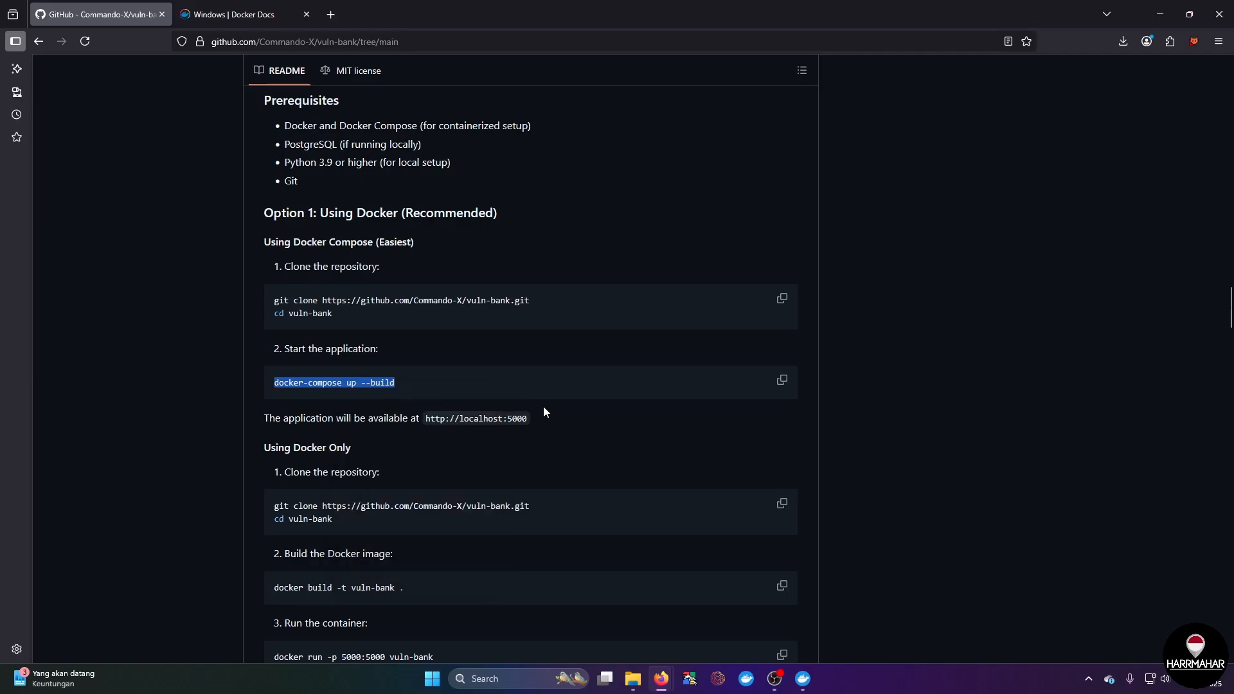
# Step: Switch to Docker Desktop, reopen its built-in terminal and change the working directory to D:\docker\vuln-bank-main
pyautogui.click(803, 671)
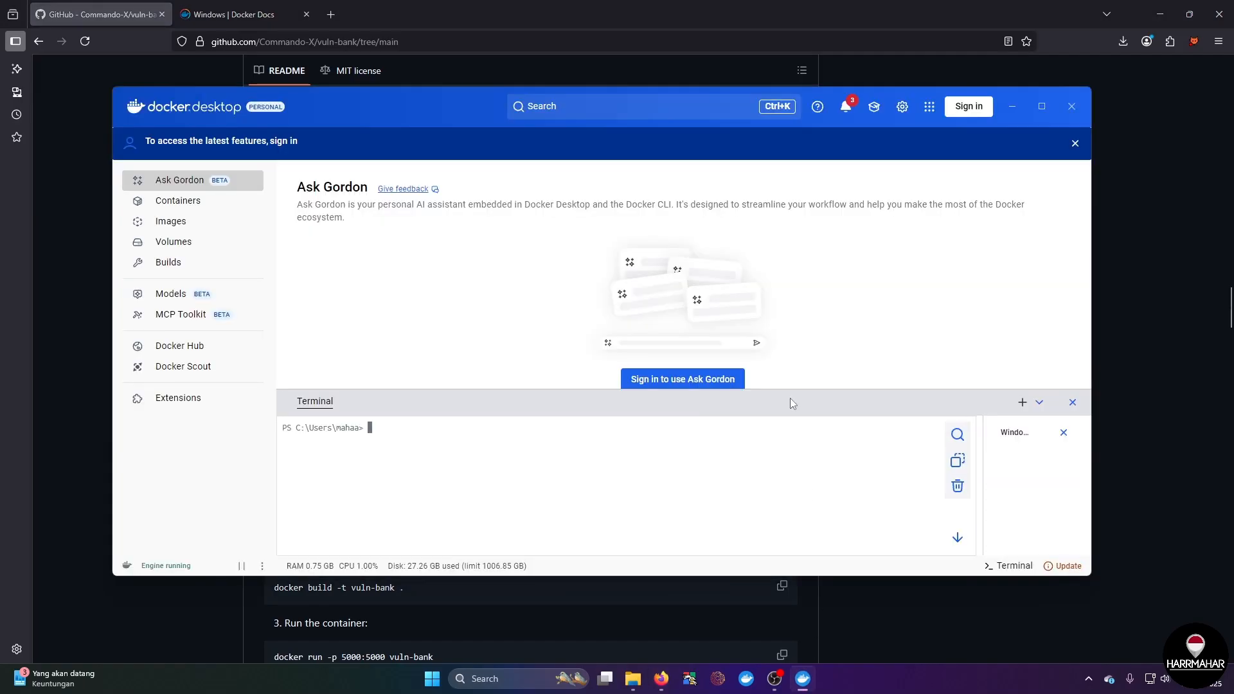
pyautogui.click(1071, 402)
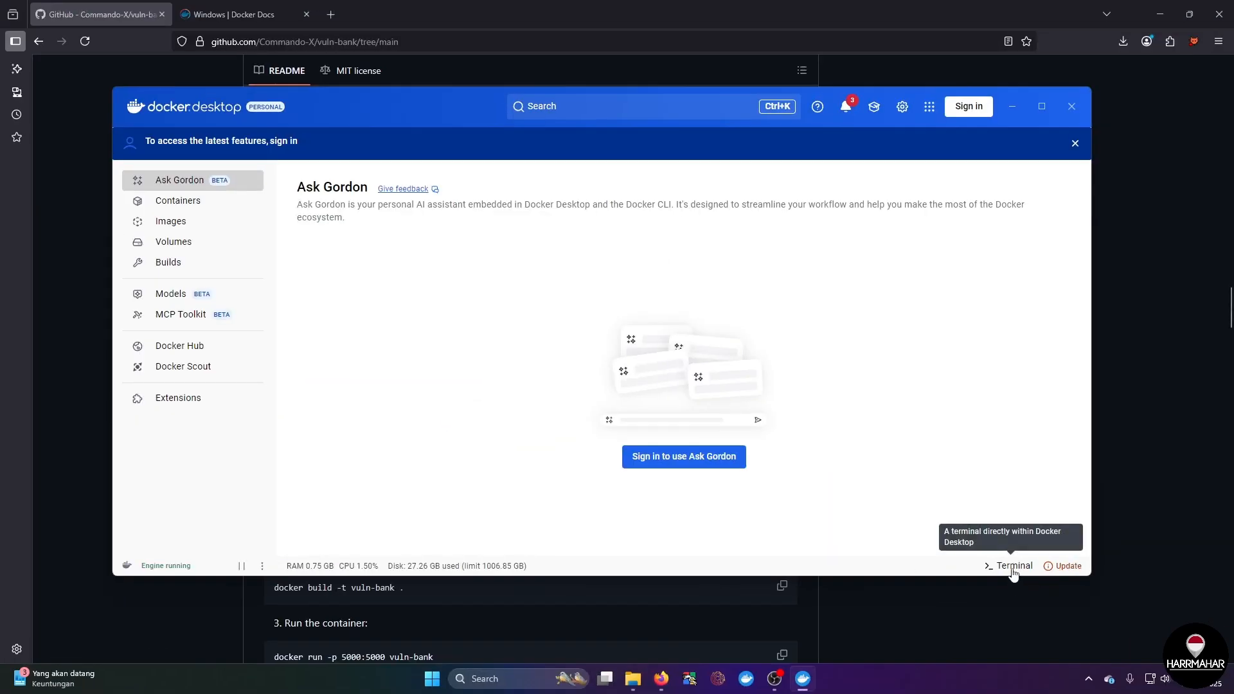
pyautogui.click(1013, 567)
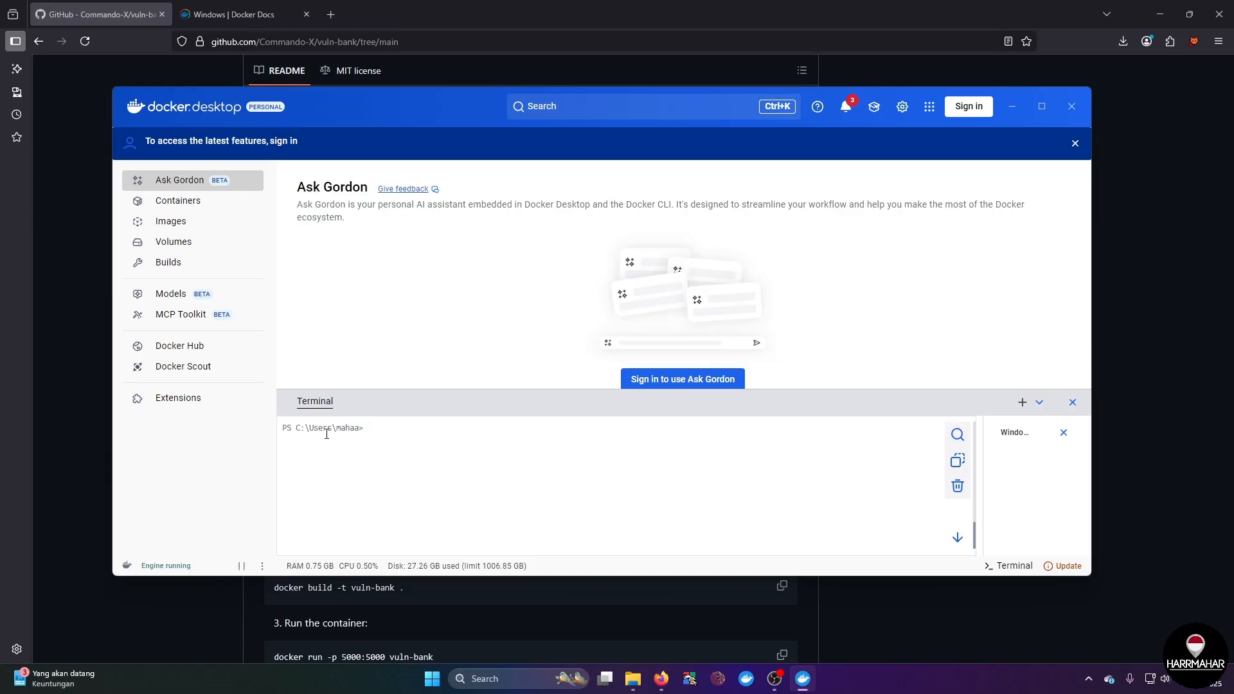
pyautogui.write('D:')
pyautogui.press('Return')
pyautogui.write('cd doc')
pyautogui.press('Tab')
pyautogui.write('vu')
pyautogui.press('Tab')
pyautogui.press('Return')
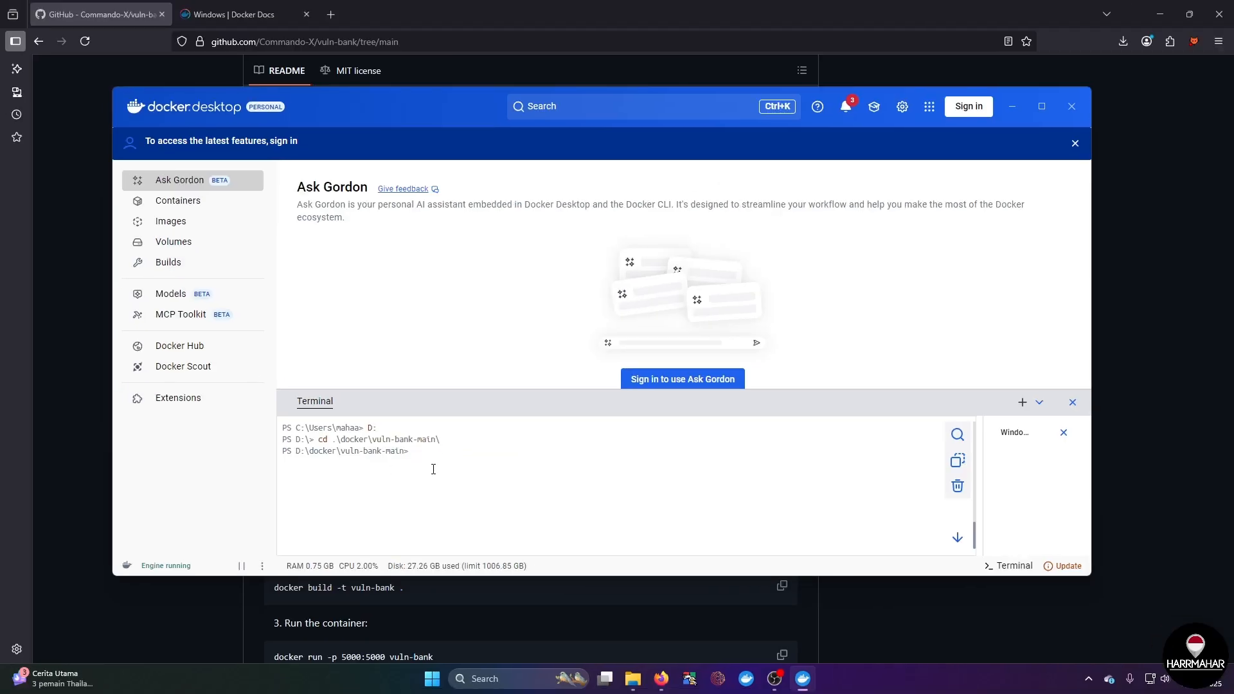
# Step: Try to build and start the application with docker-compose up --build, and review the terminal output
pyautogui.moveTo(473, 95); pyautogui.dragTo(762, 92)
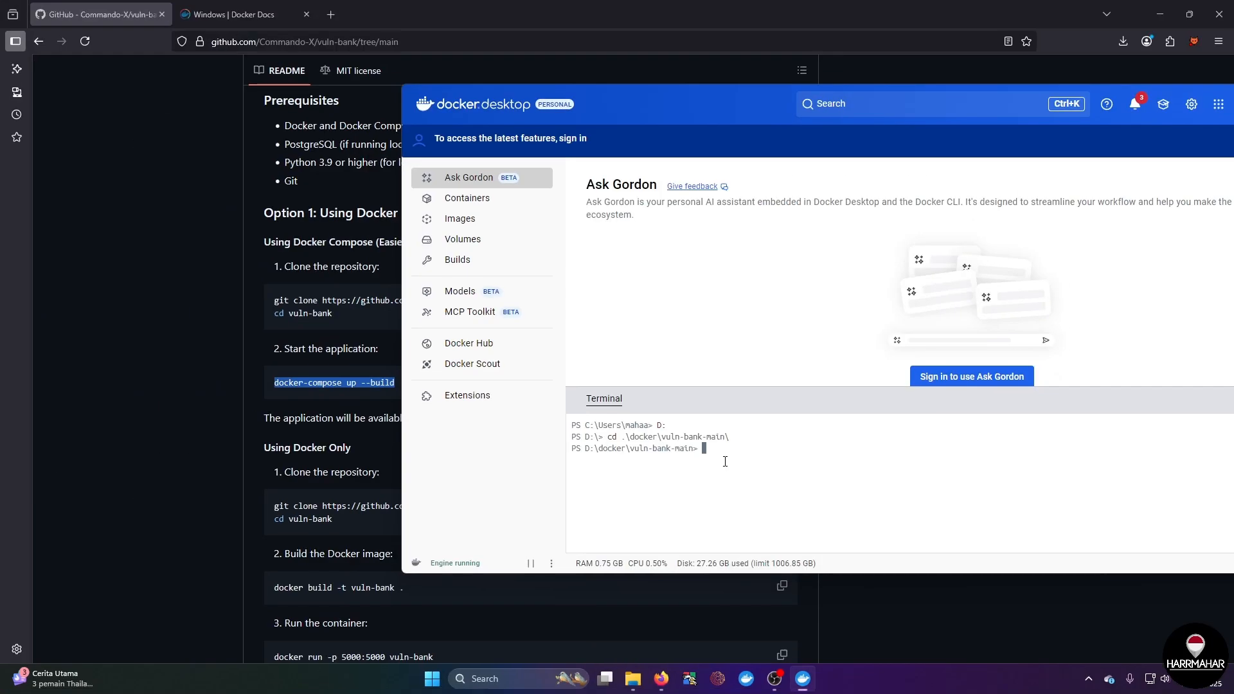
pyautogui.write('docker\\vuln-bank-main> docker-compose up --build')
pyautogui.press('Return')
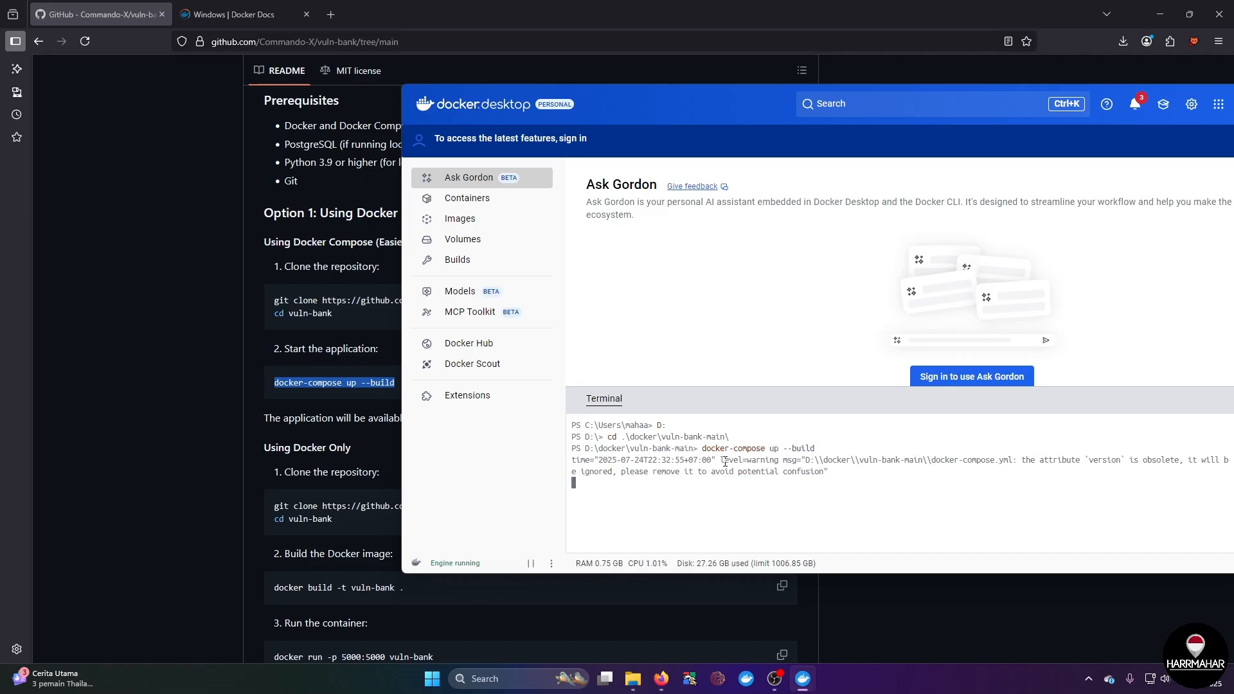
pyautogui.moveTo(735, 122); pyautogui.dragTo(559, 64)
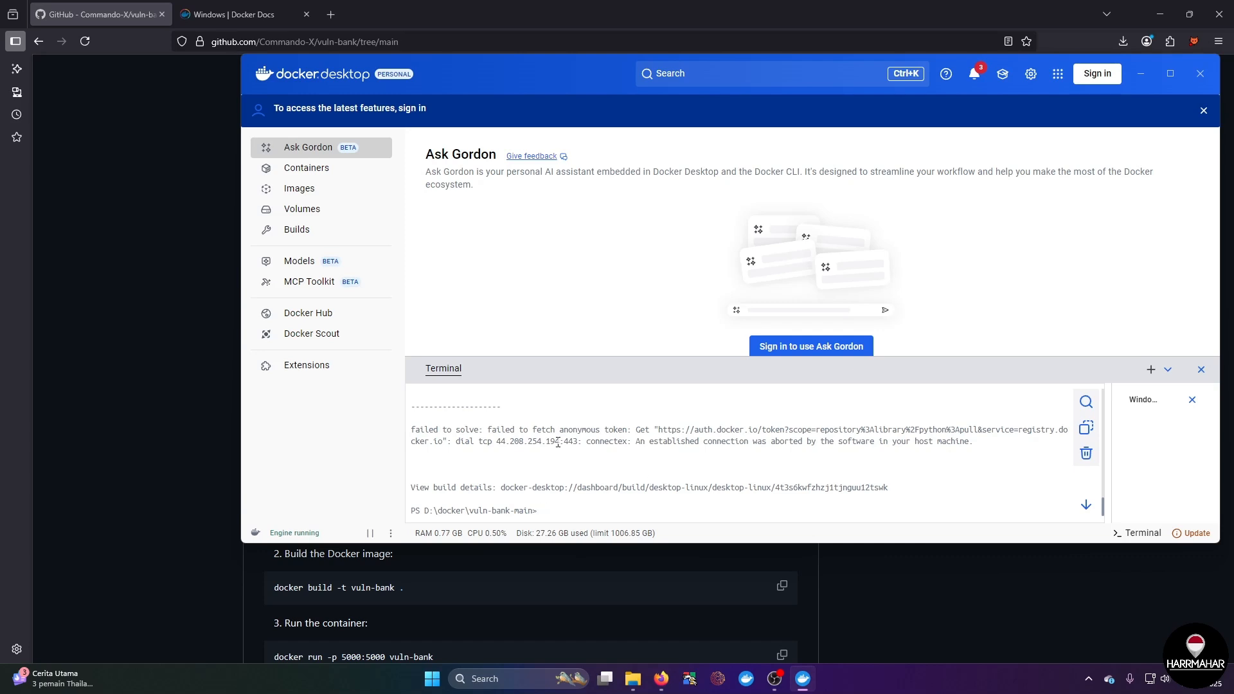
pyautogui.scroll(3, 557, 442)
pyautogui.scroll(-3, 557, 443)
# Step: Open Avast Free Antivirus and turn off its Firewall for 10 minutes
pyautogui.click(519, 680)
pyautogui.write('avas')
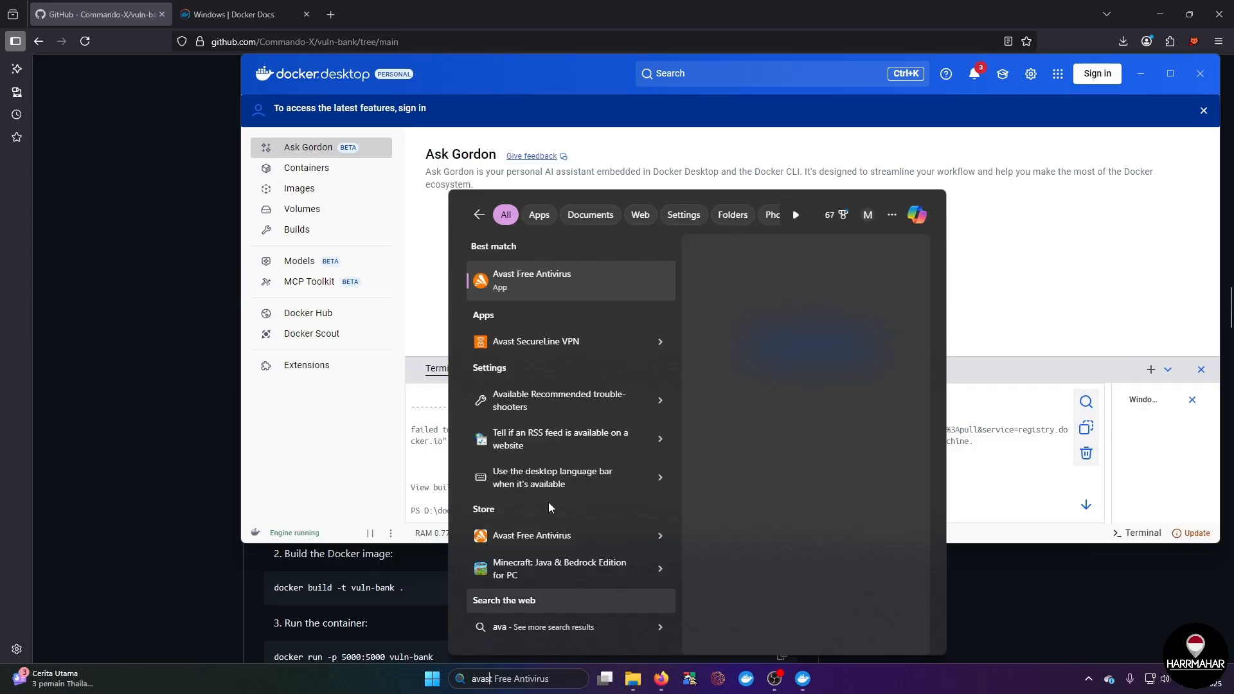
pyautogui.click(548, 272)
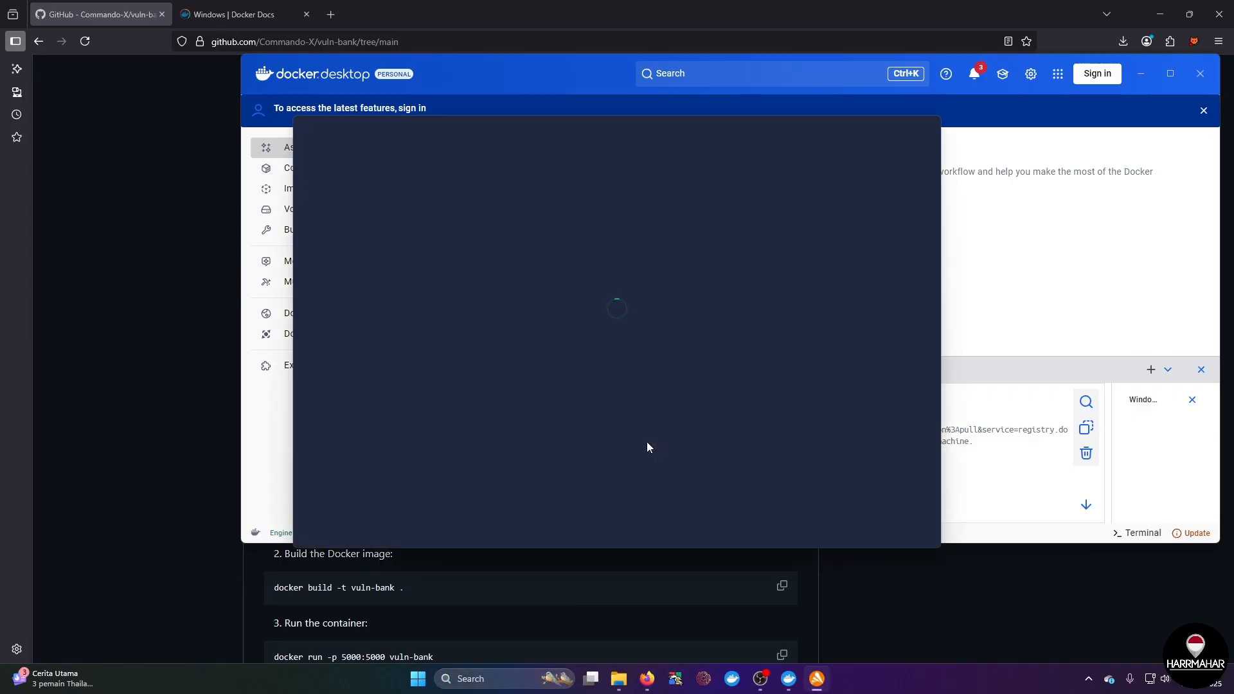
pyautogui.click(351, 266)
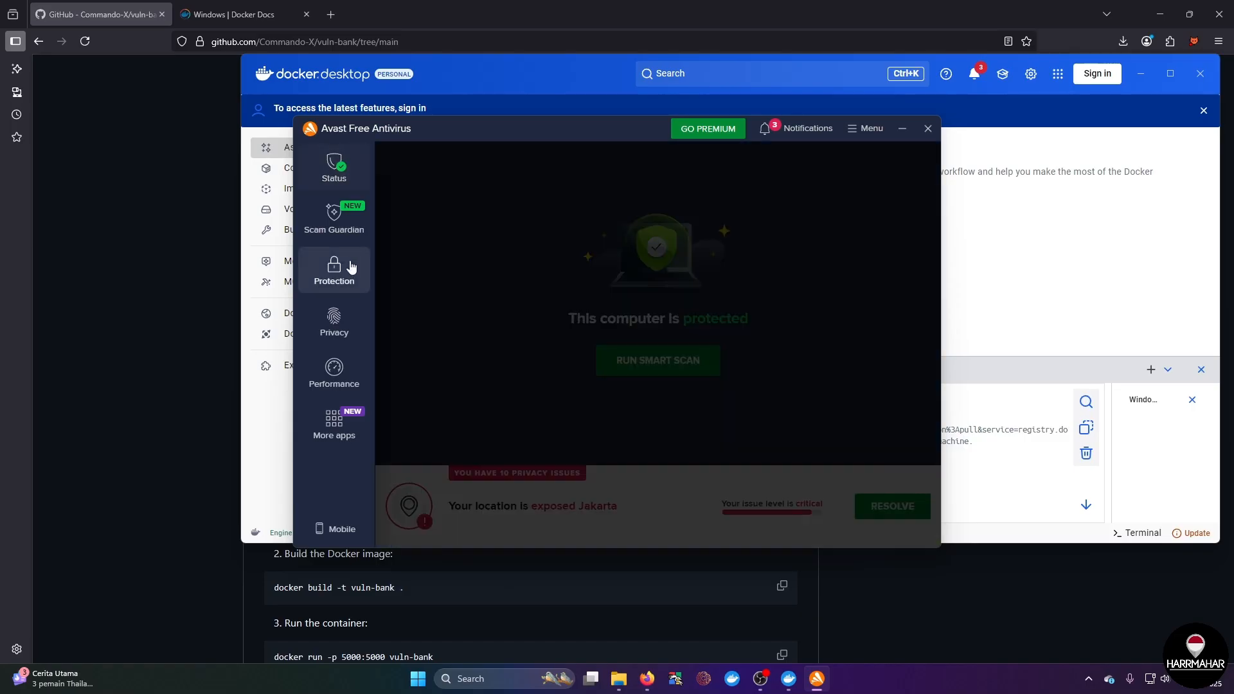
pyautogui.click(563, 350)
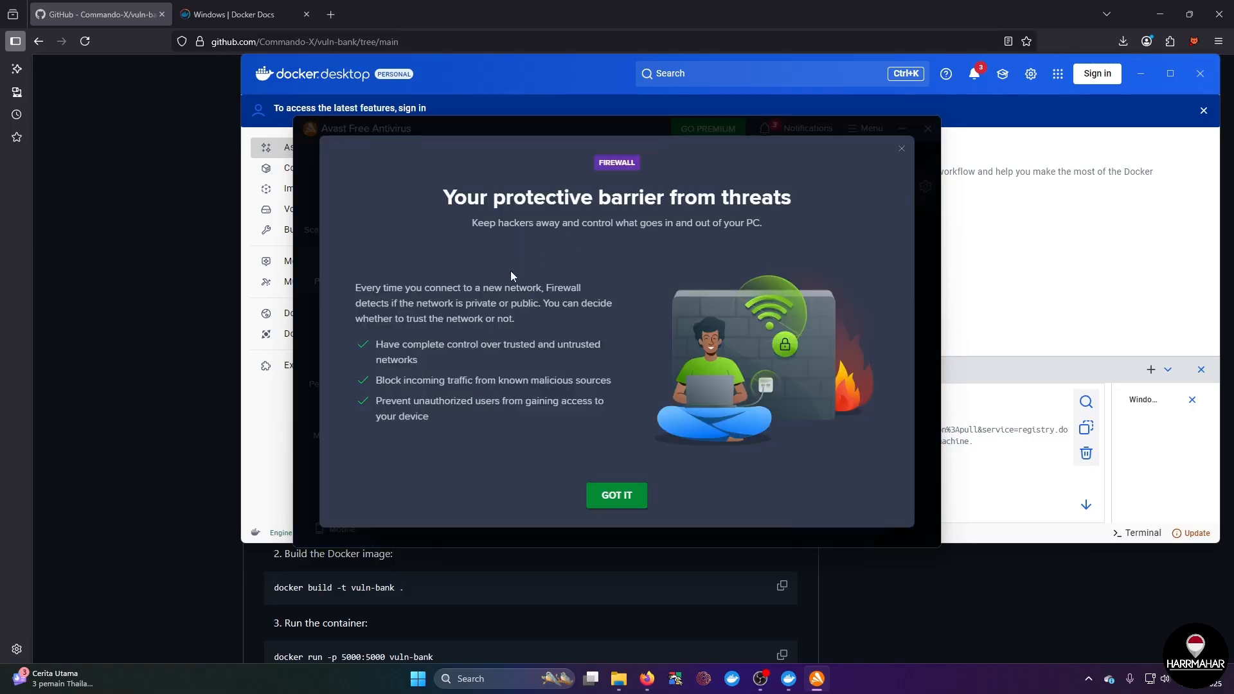
pyautogui.click(614, 495)
pyautogui.click(473, 177)
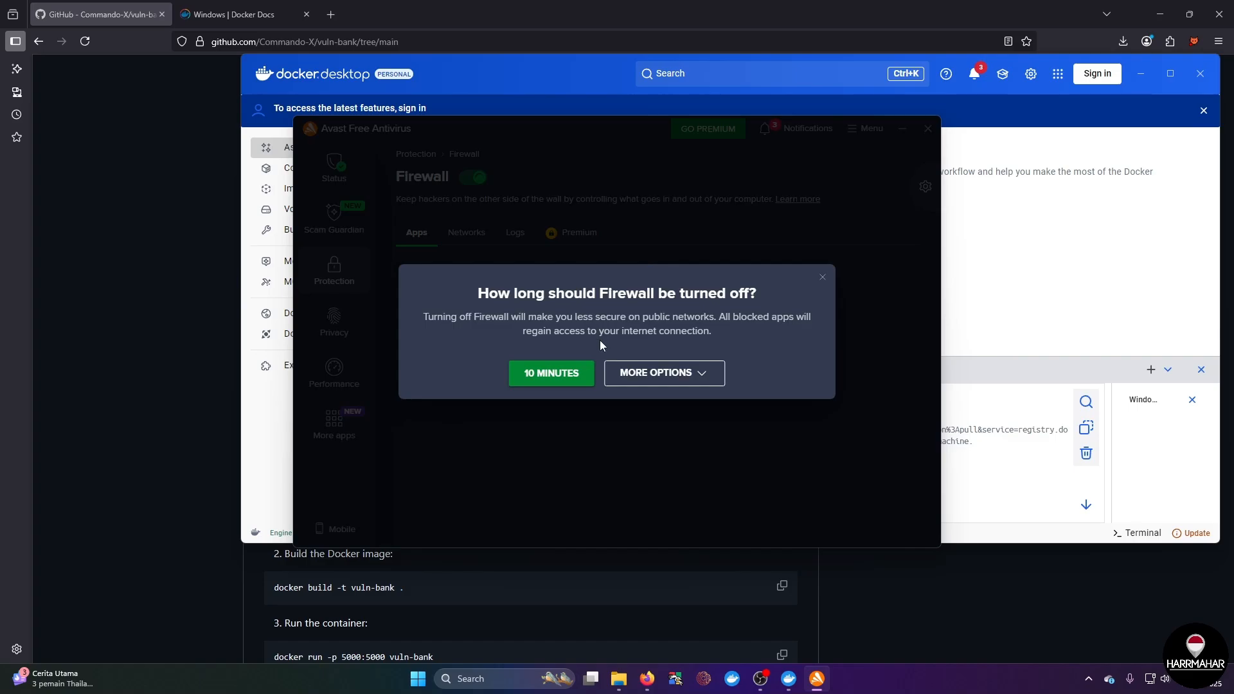
pyautogui.click(566, 376)
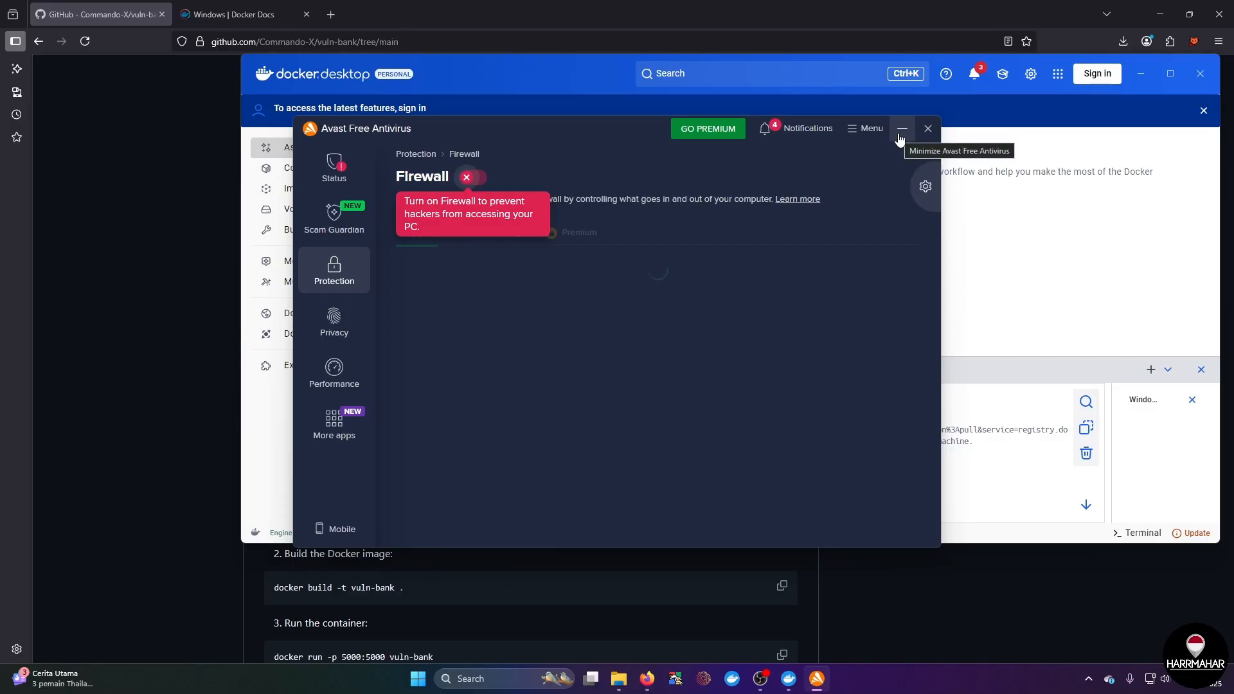
# Step: Minimize Avast and rerun docker-compose up --build in the Docker Desktop terminal
pyautogui.click(906, 127)
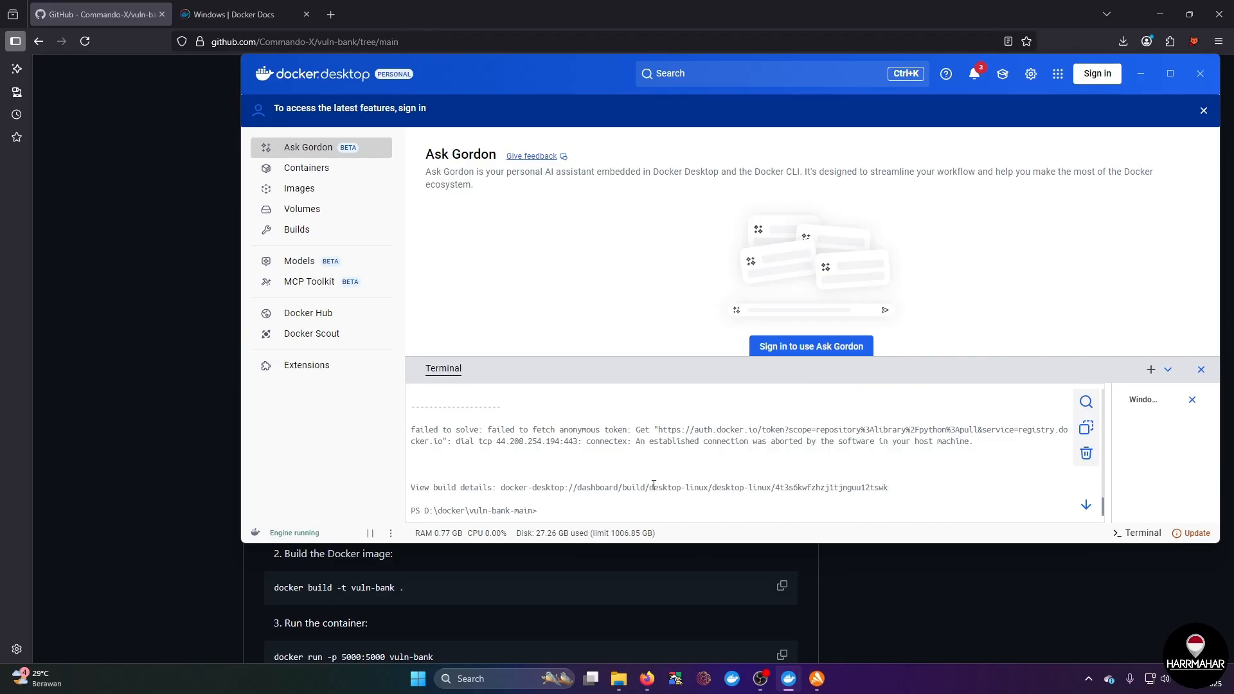
pyautogui.press('Up')
pyautogui.press('Return')
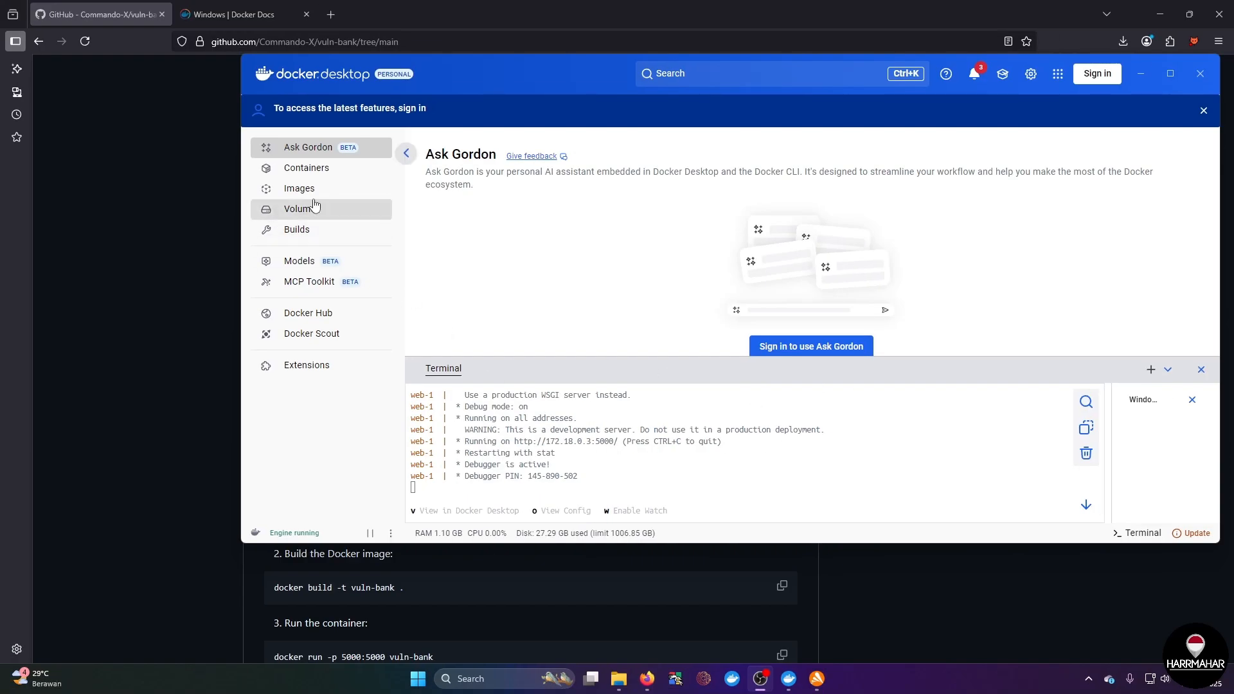
# Step: Check the Containers list for vuln-bank-main and expand it to view its individual containers
pyautogui.click(328, 175)
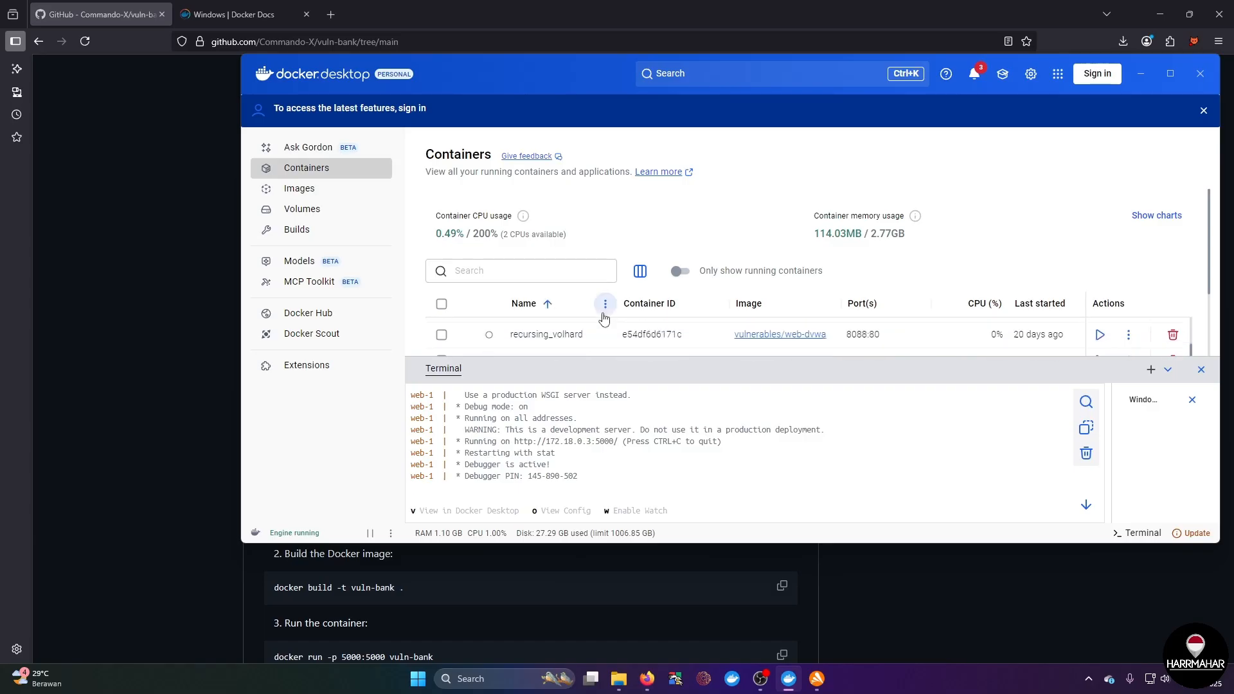
pyautogui.scroll(-3, 604, 320)
pyautogui.scroll(1, 490, 295)
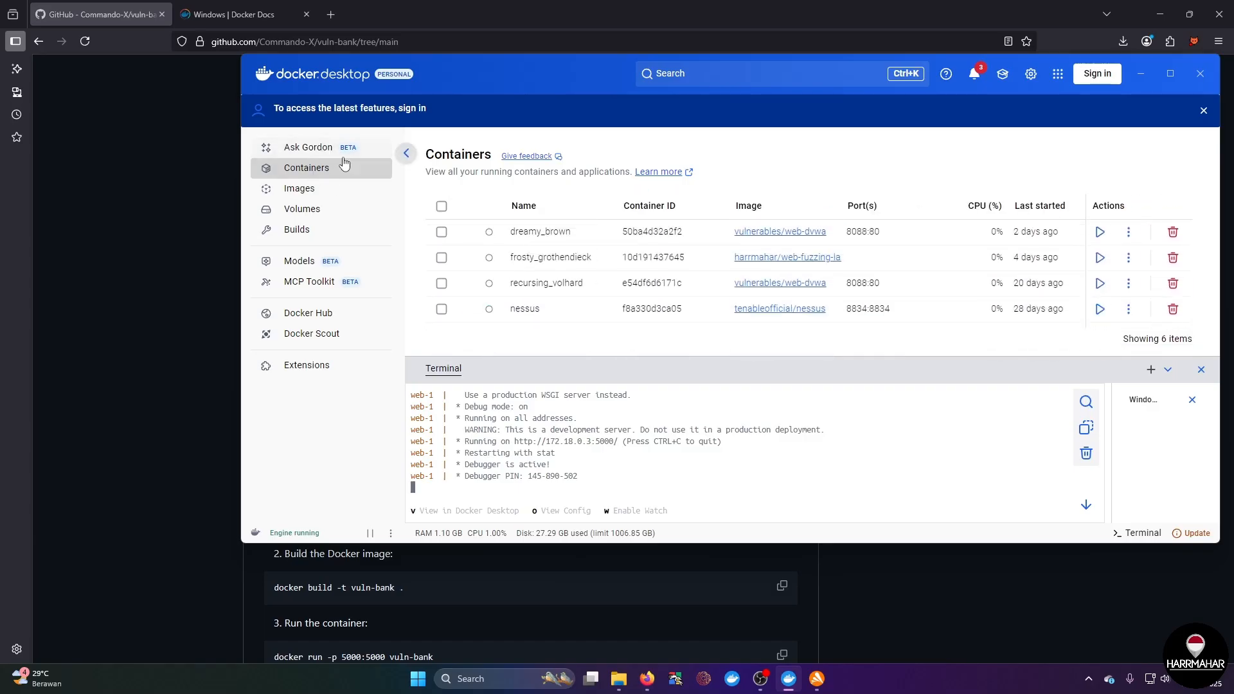
pyautogui.scroll(-1, 653, 302)
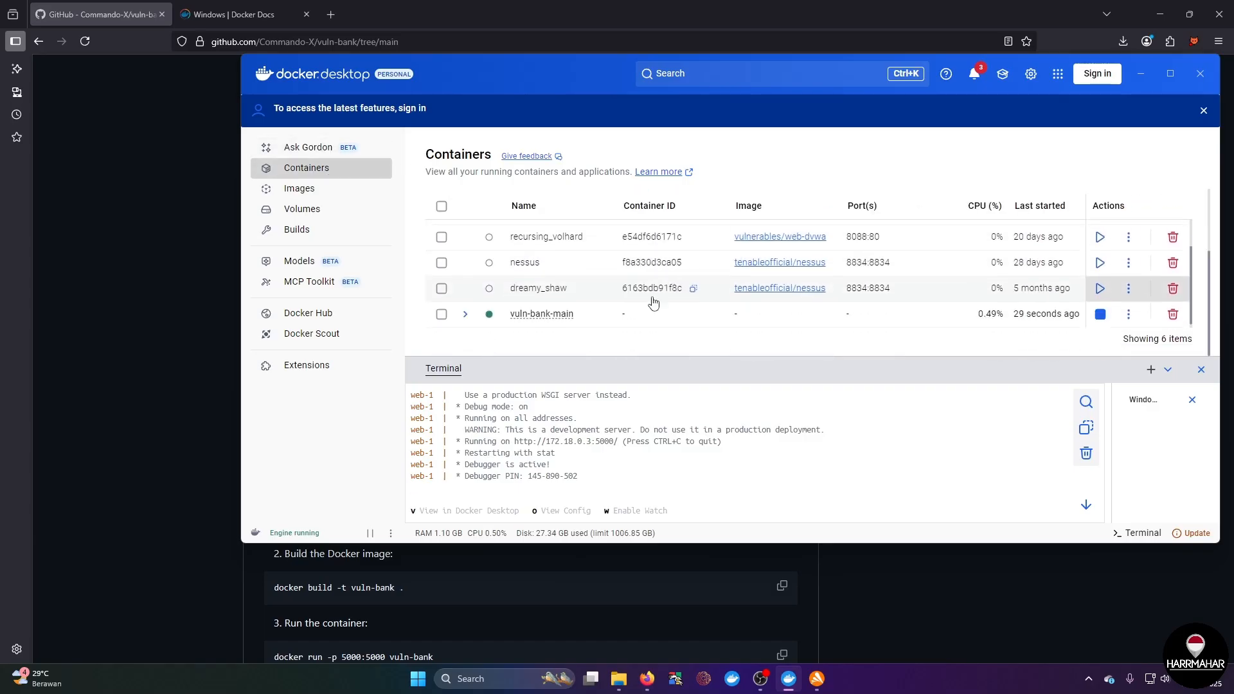
pyautogui.click(465, 315)
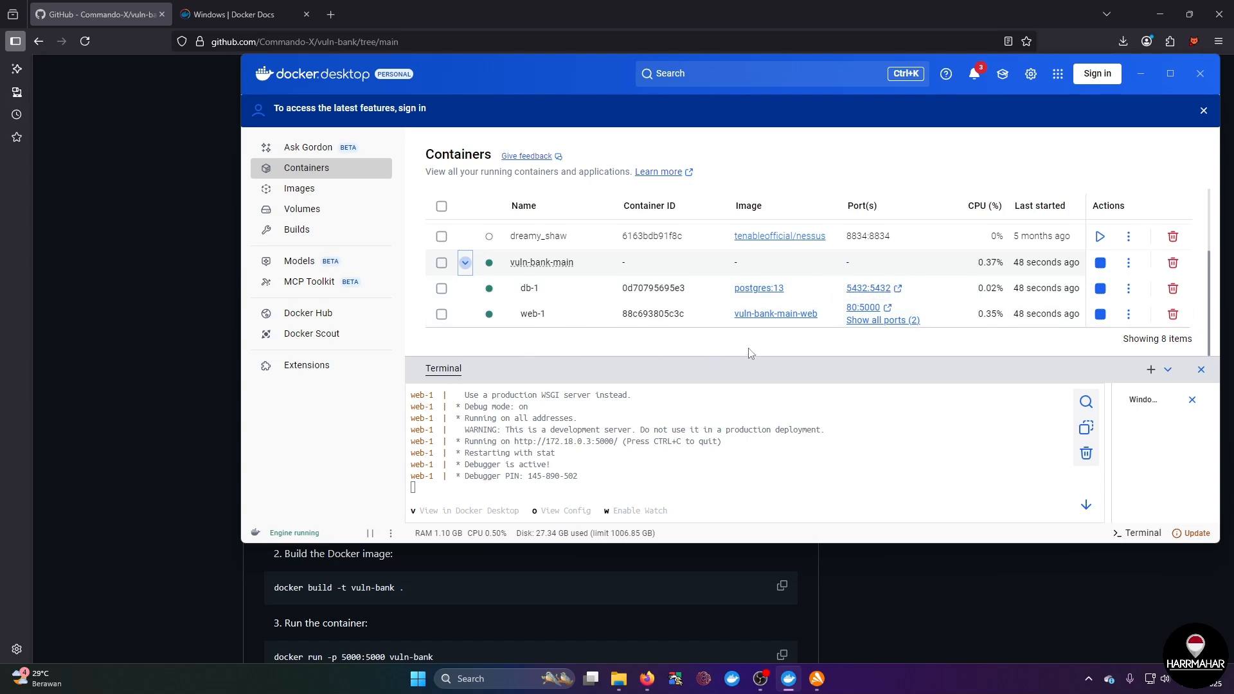
pyautogui.moveTo(647, 679)
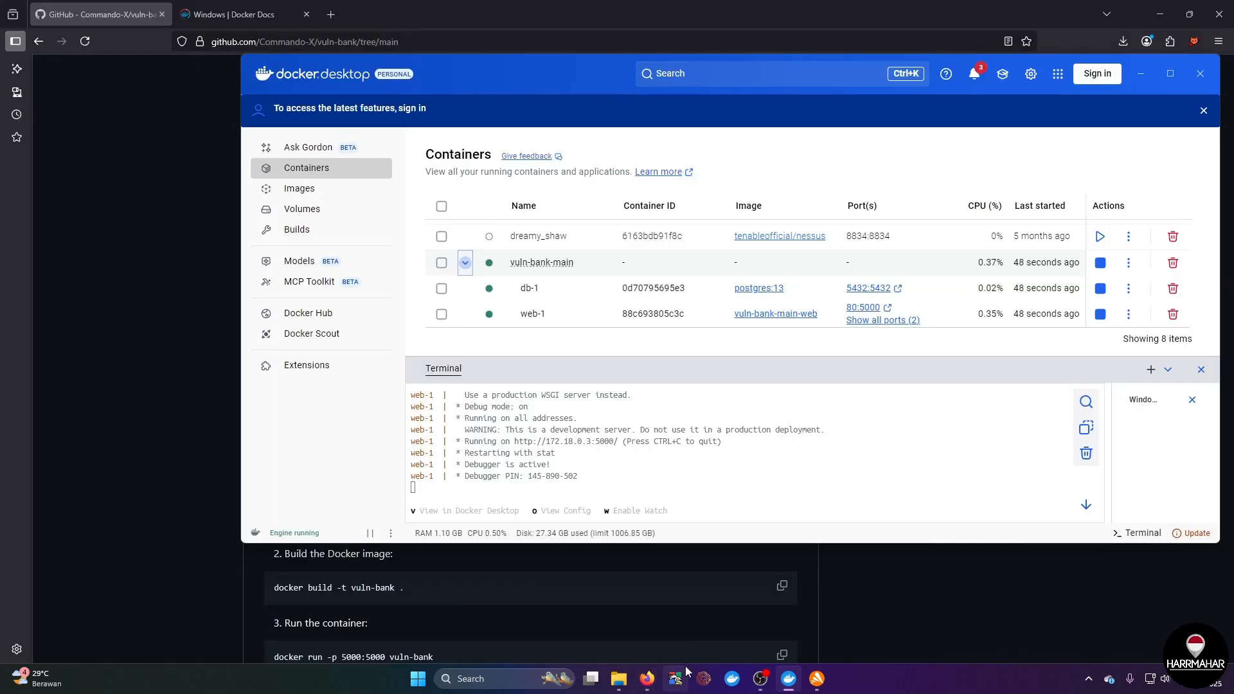
# Step: Switch to Firefox and open localhost in a new tab to load the Vulnerable Bank site
pyautogui.click(648, 678)
pyautogui.click(244, 14)
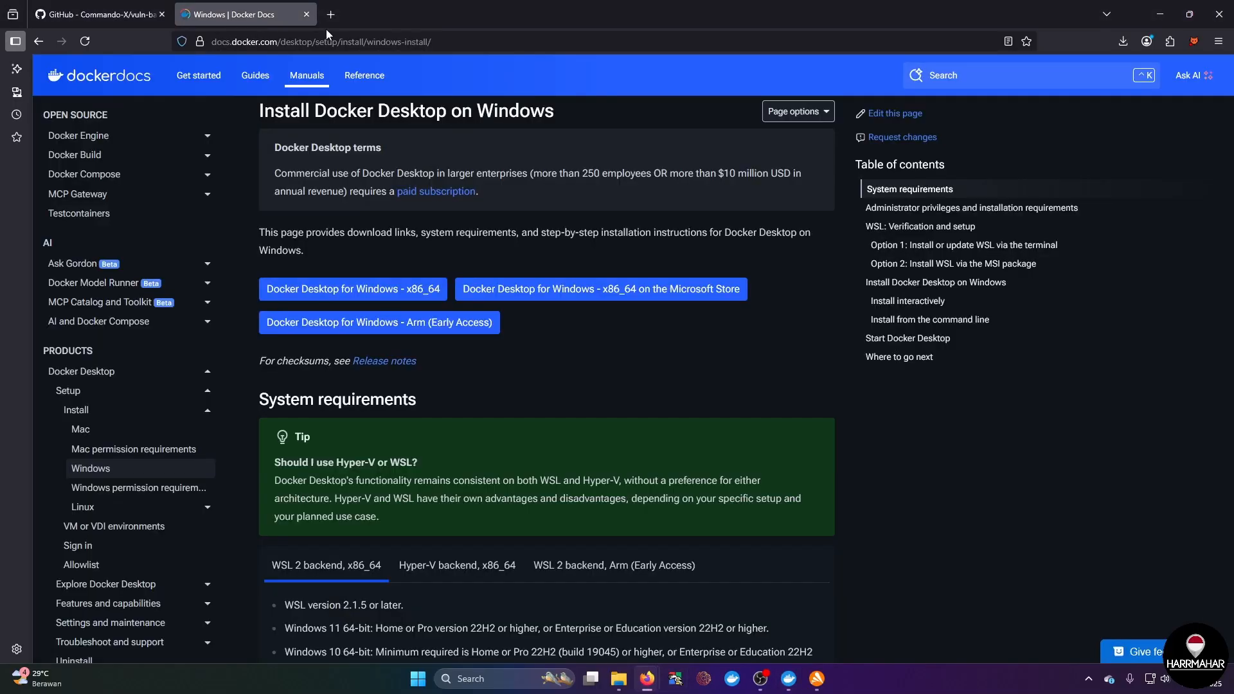
pyautogui.click(331, 15)
pyautogui.write('localhost')
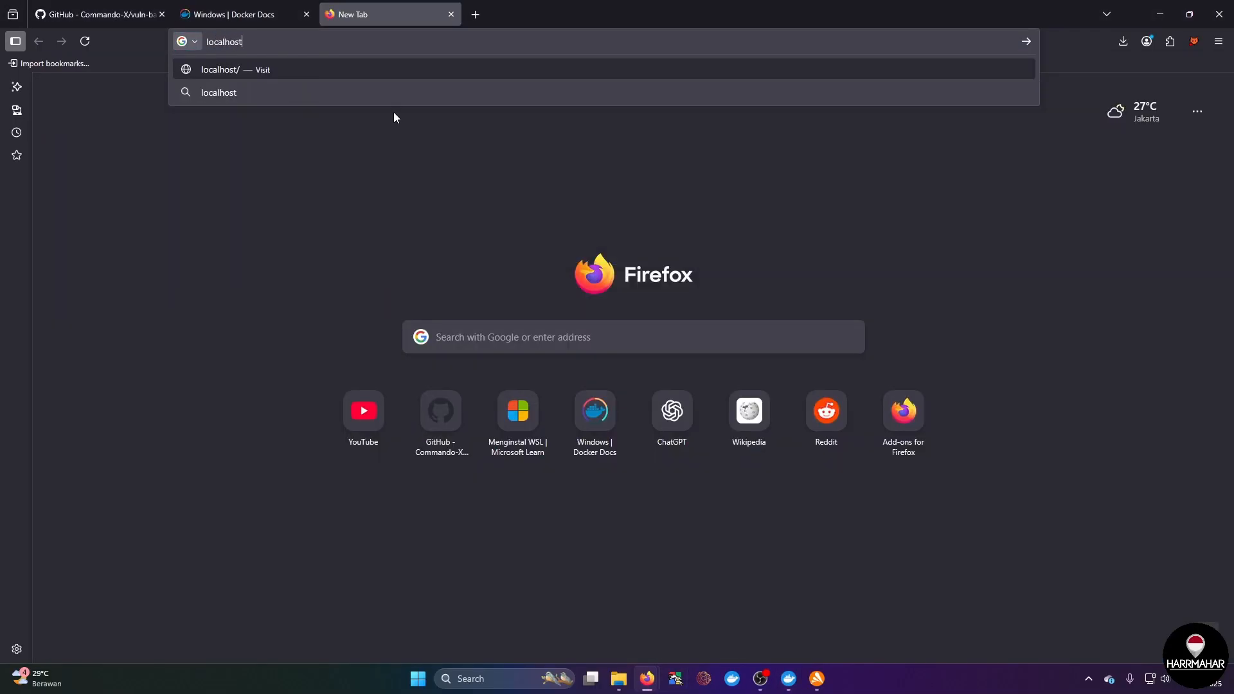
pyautogui.press('Return')
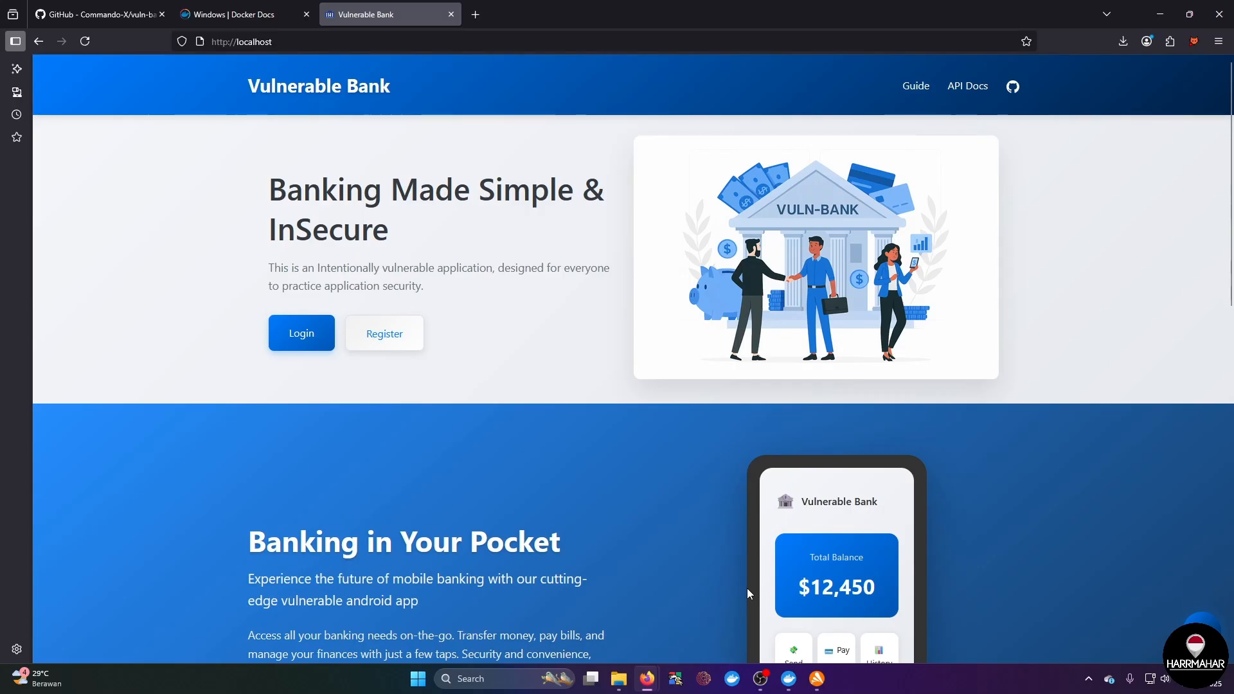
pyautogui.click(309, 40)
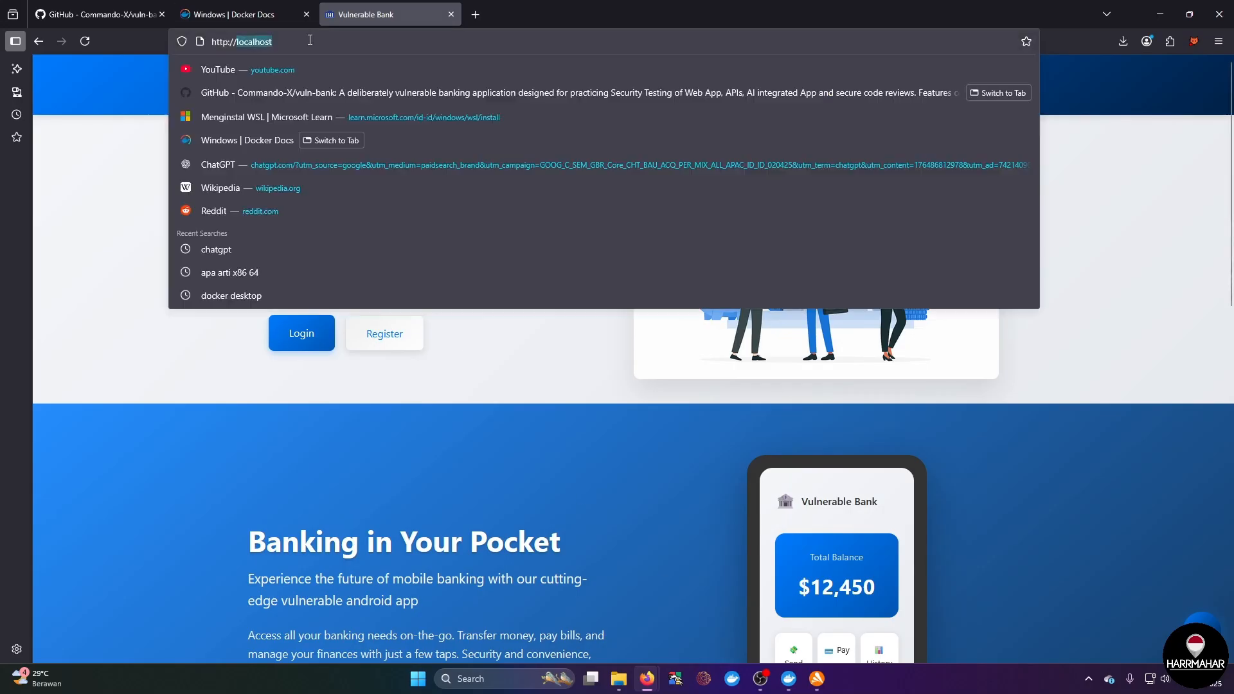
pyautogui.click(383, 346)
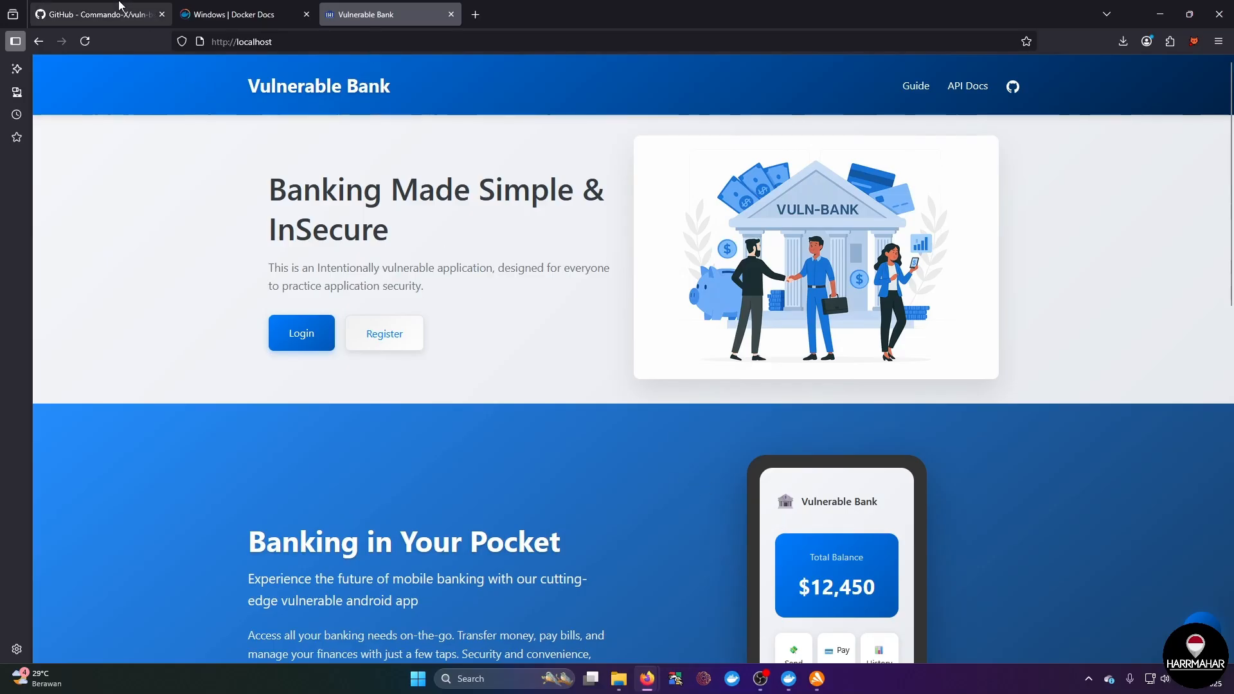
pyautogui.click(807, 636)
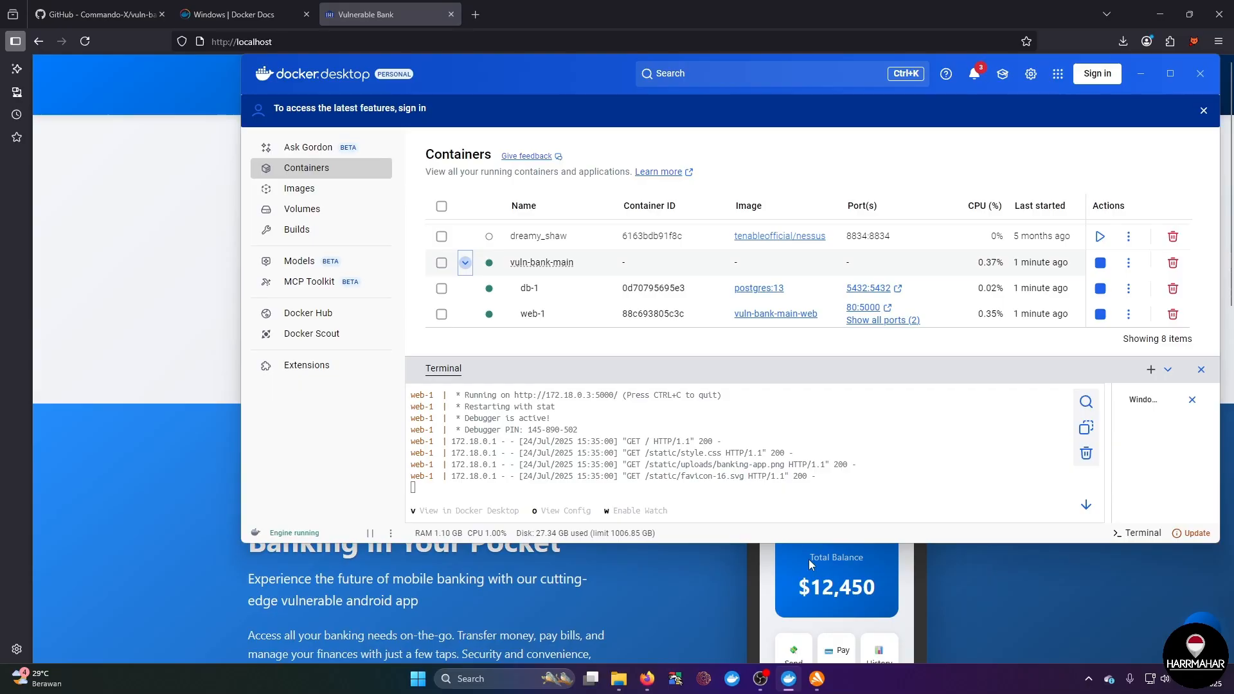
pyautogui.scroll(2, 668, 465)
pyautogui.scroll(-2, 602, 463)
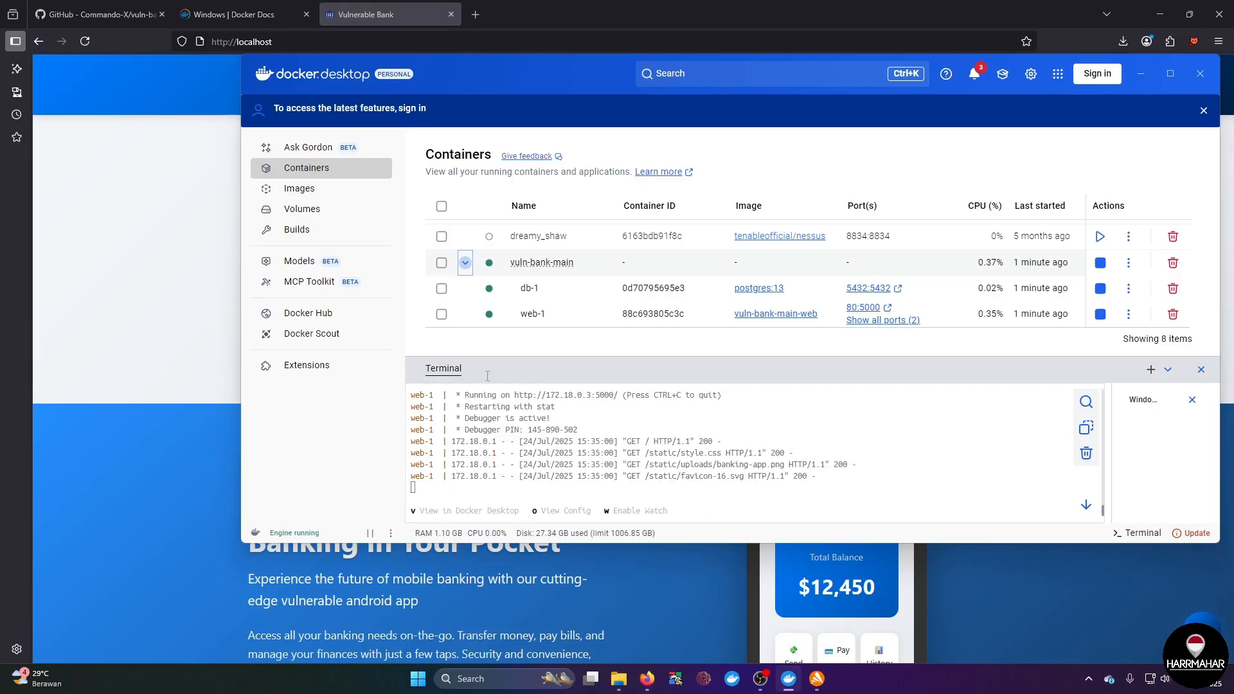
pyautogui.click(314, 51)
pyautogui.write('172')
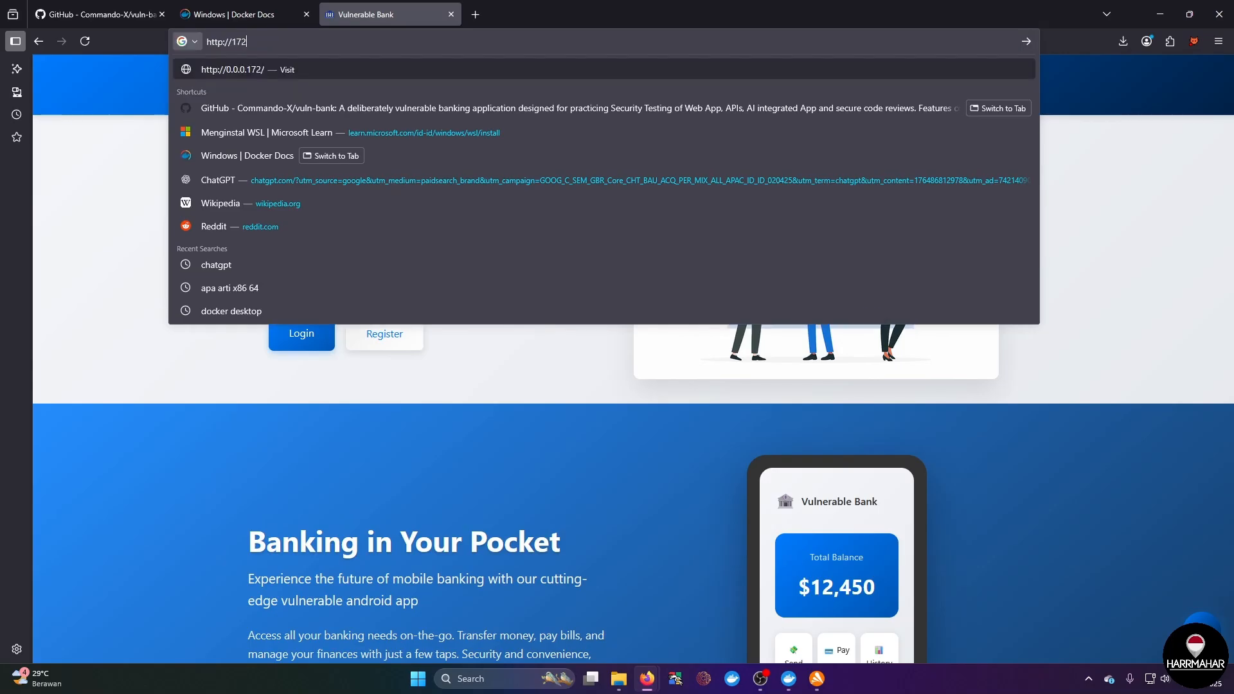
pyautogui.write('.18.0.3')
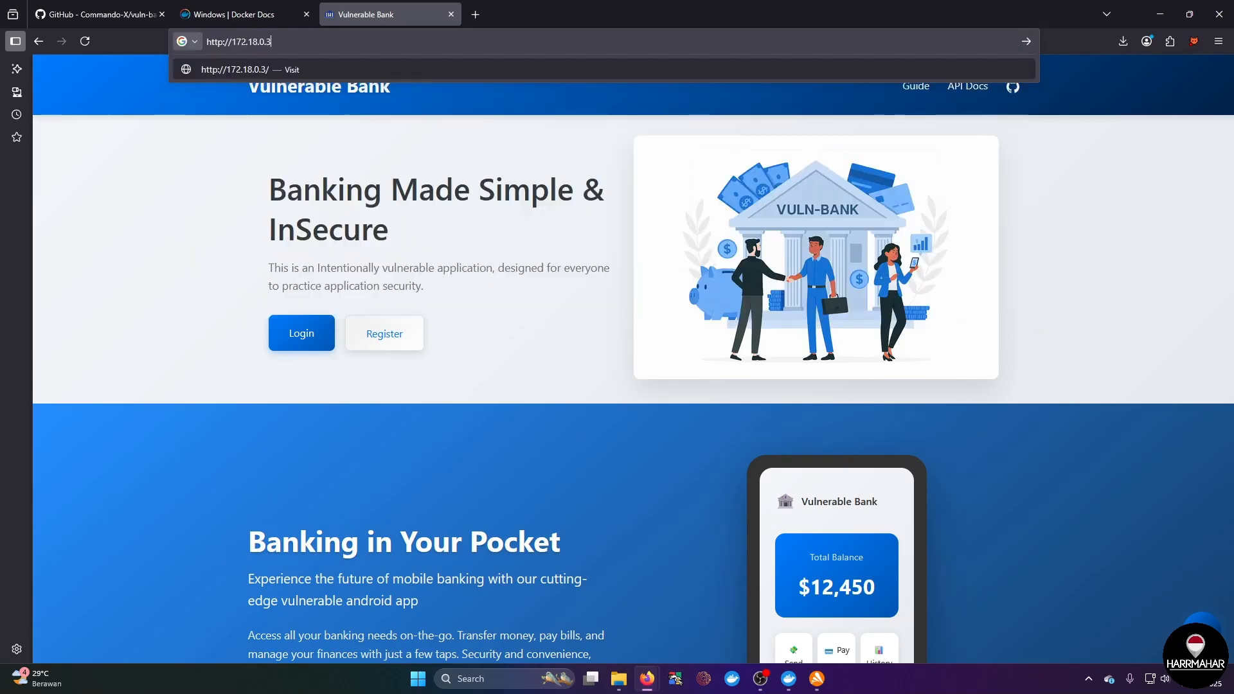
pyautogui.press('Return')
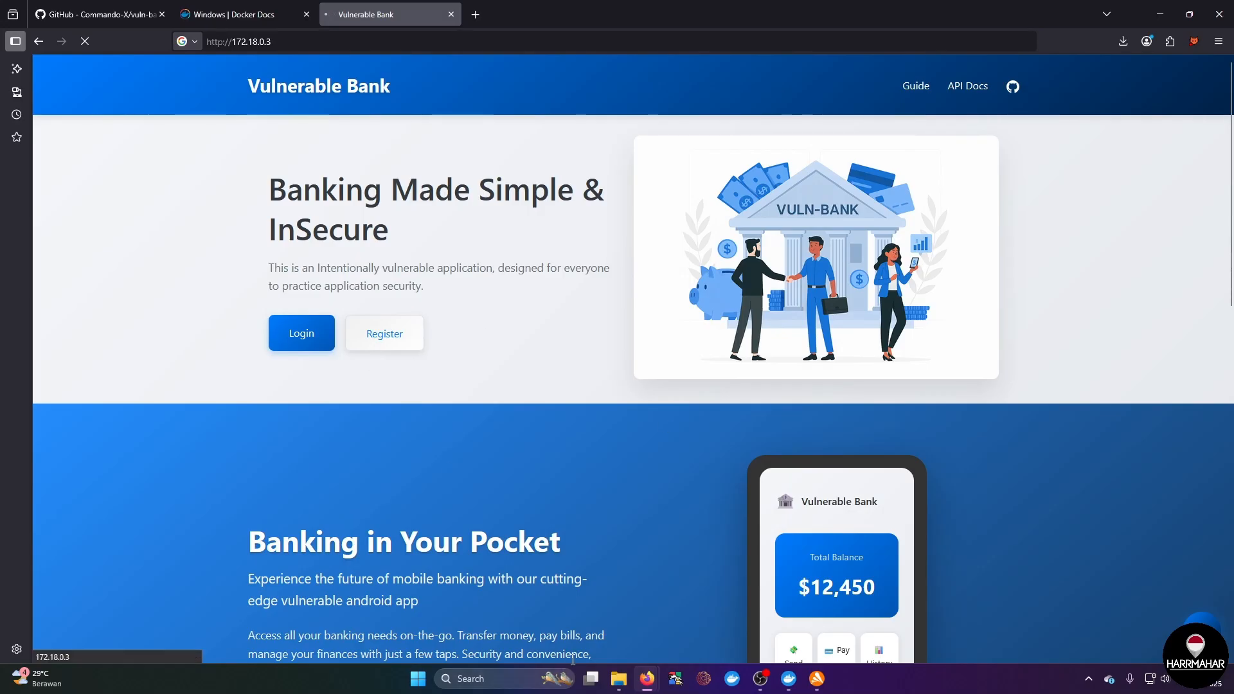
# Step: Open Command Prompt and run ipconfig to list the computer's network adapter addresses
pyautogui.click(495, 679)
pyautogui.write('cmd')
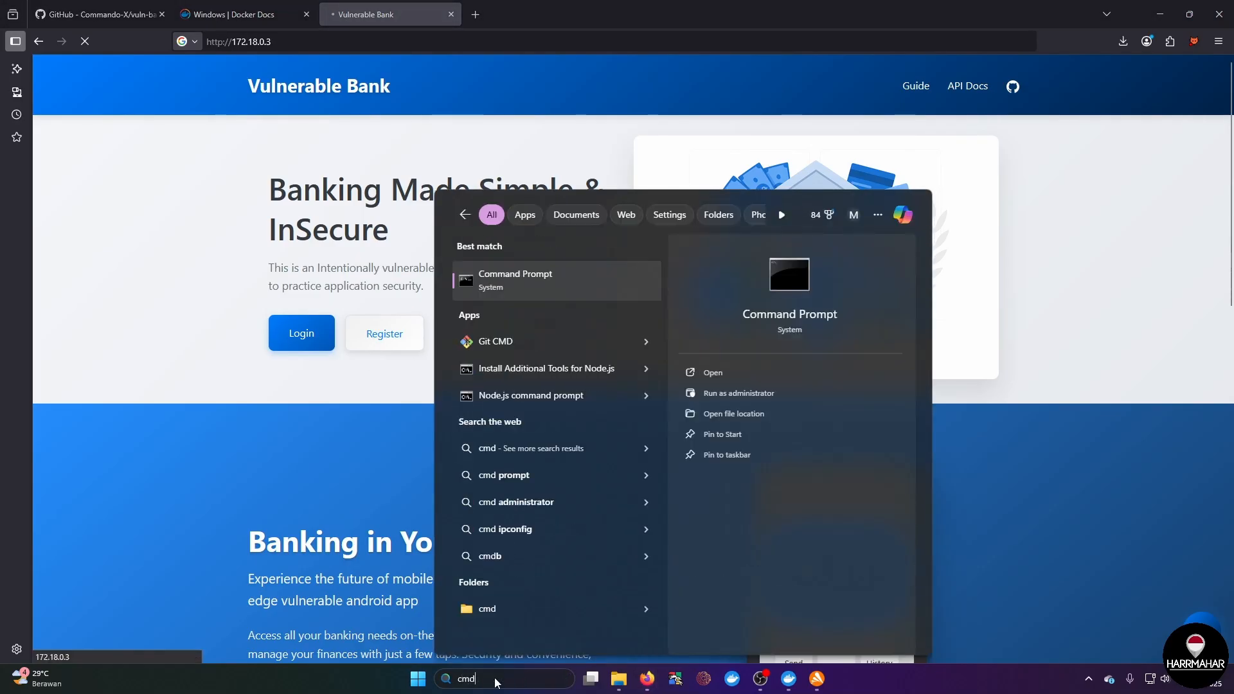
pyautogui.press('Return')
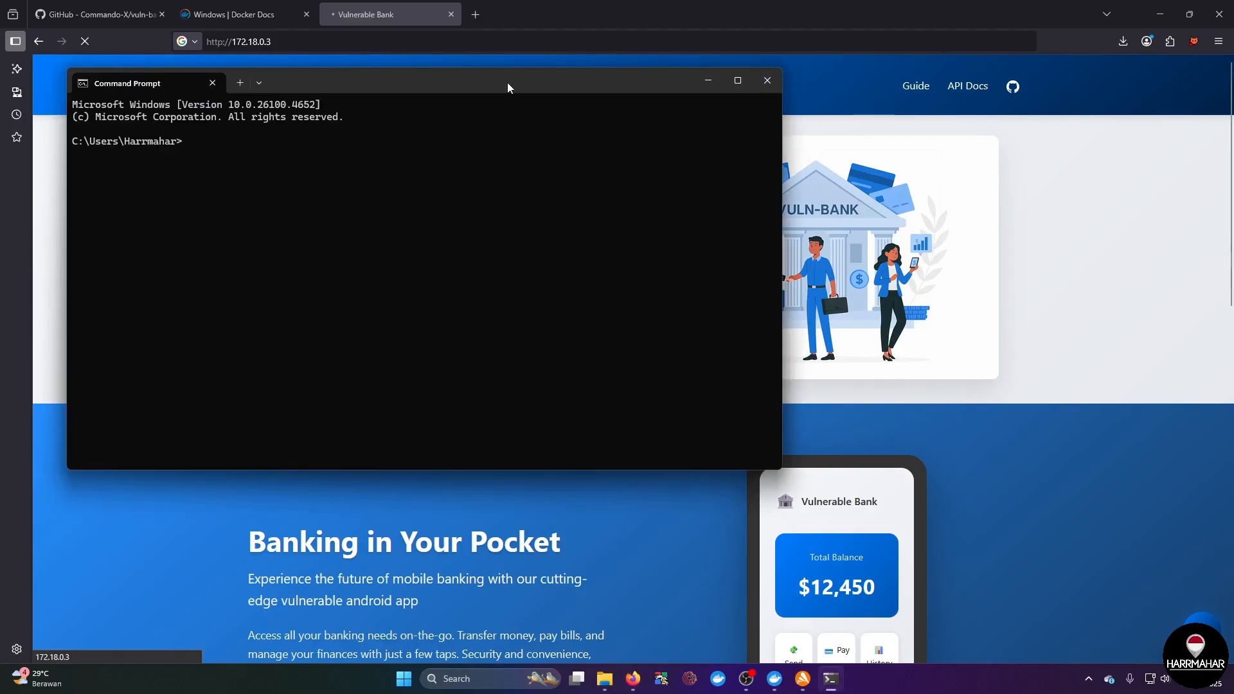
pyautogui.moveTo(507, 83); pyautogui.dragTo(760, 176)
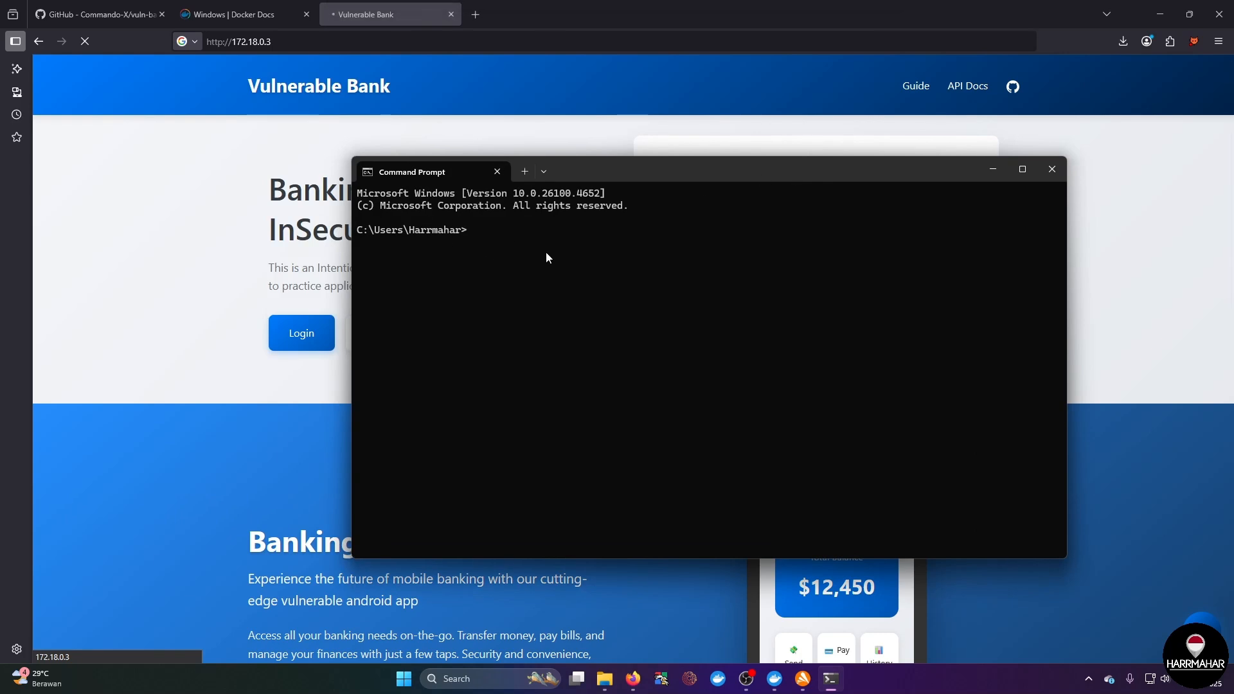
pyautogui.write('ipconfig')
pyautogui.press('Return')
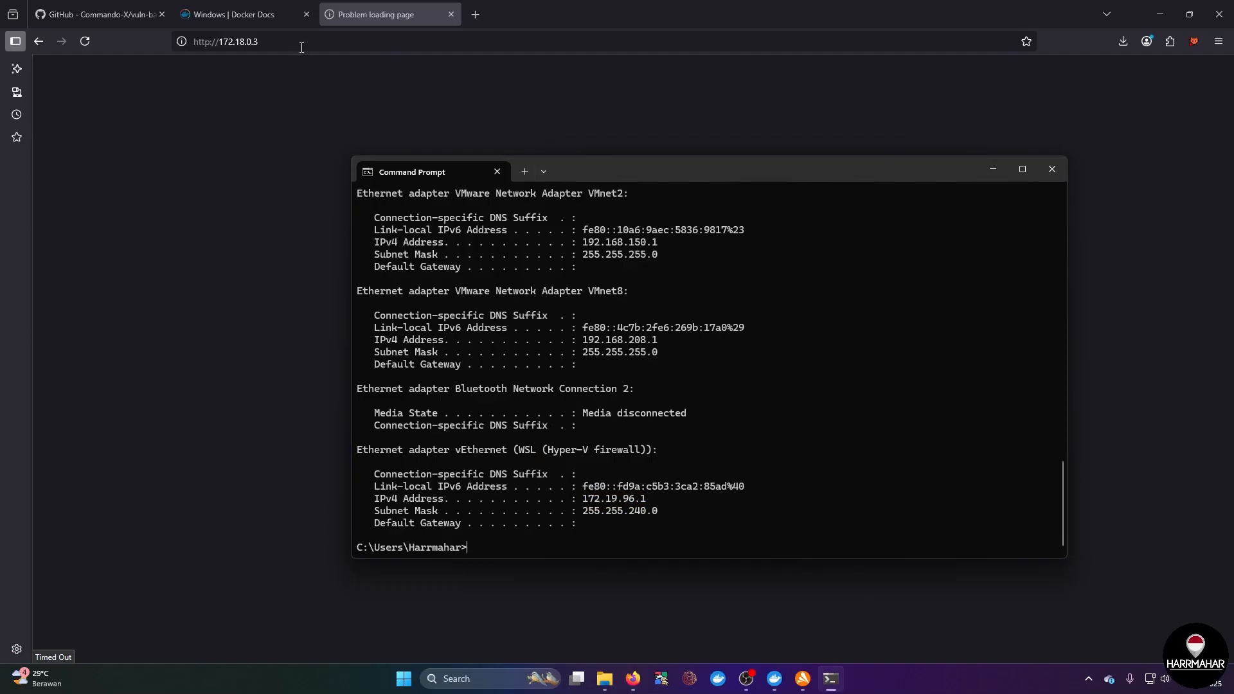
pyautogui.click(301, 47)
pyautogui.moveTo(259, 41); pyautogui.dragTo(220, 41)
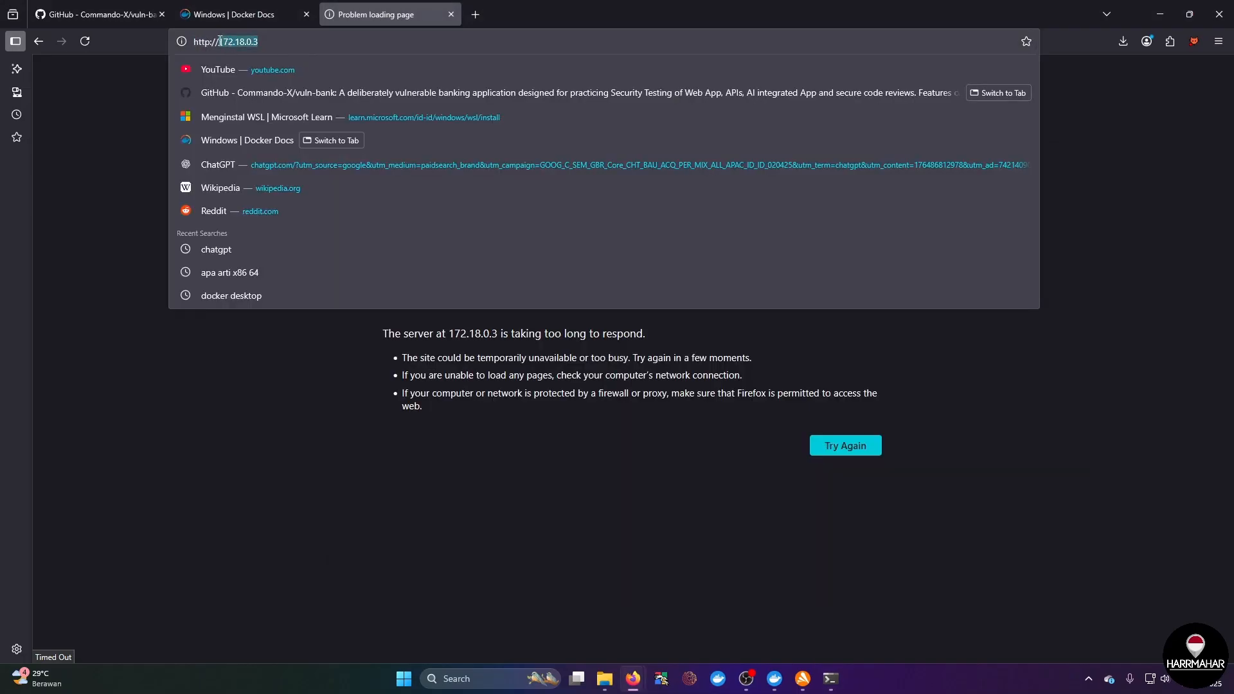
pyautogui.write('172.19.')
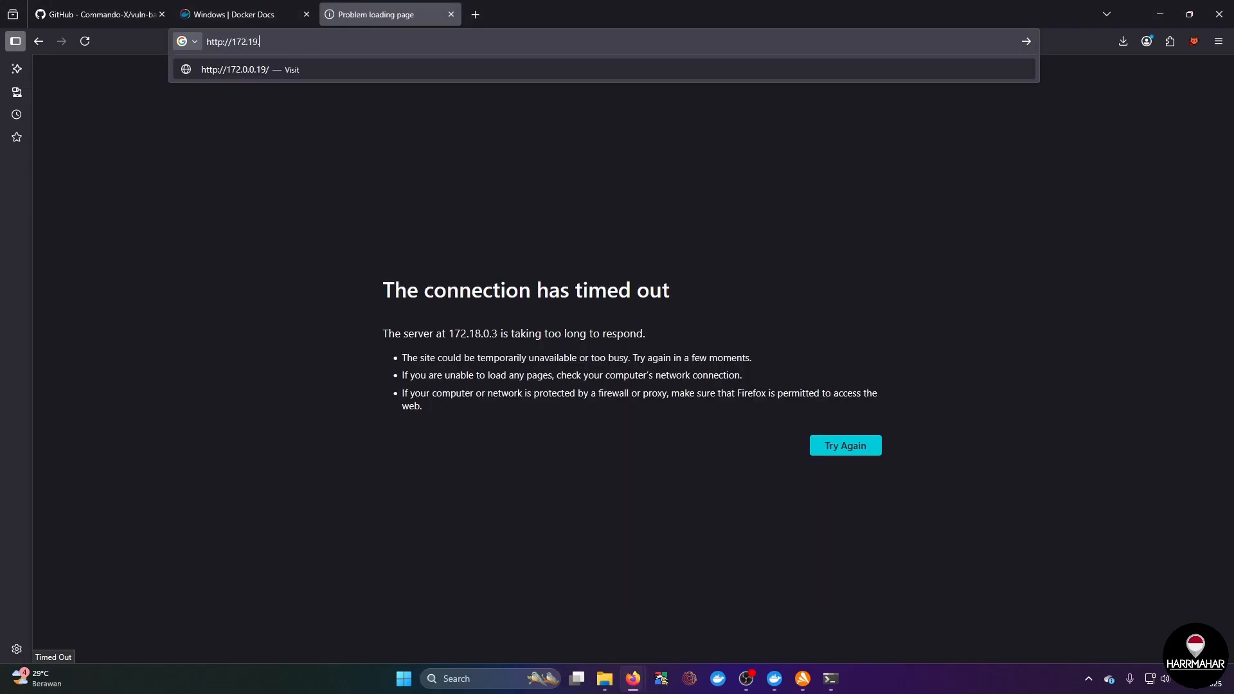
pyautogui.write('96.1')
pyautogui.press('Return')
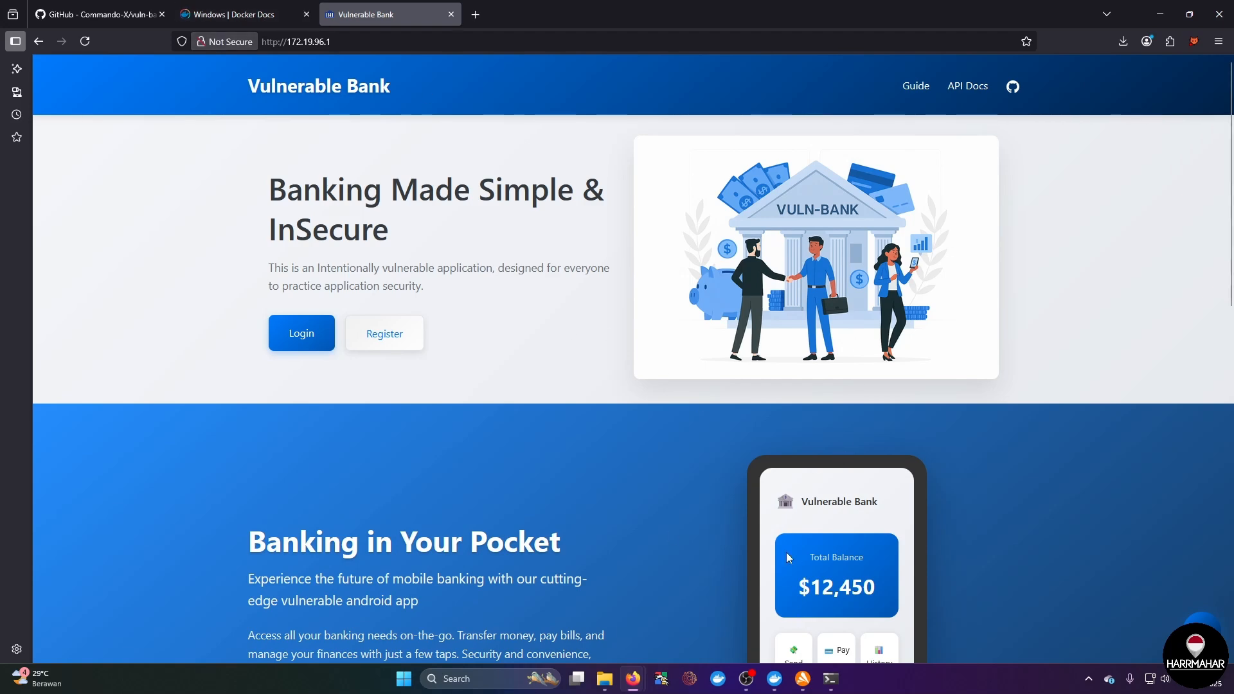
pyautogui.click(831, 679)
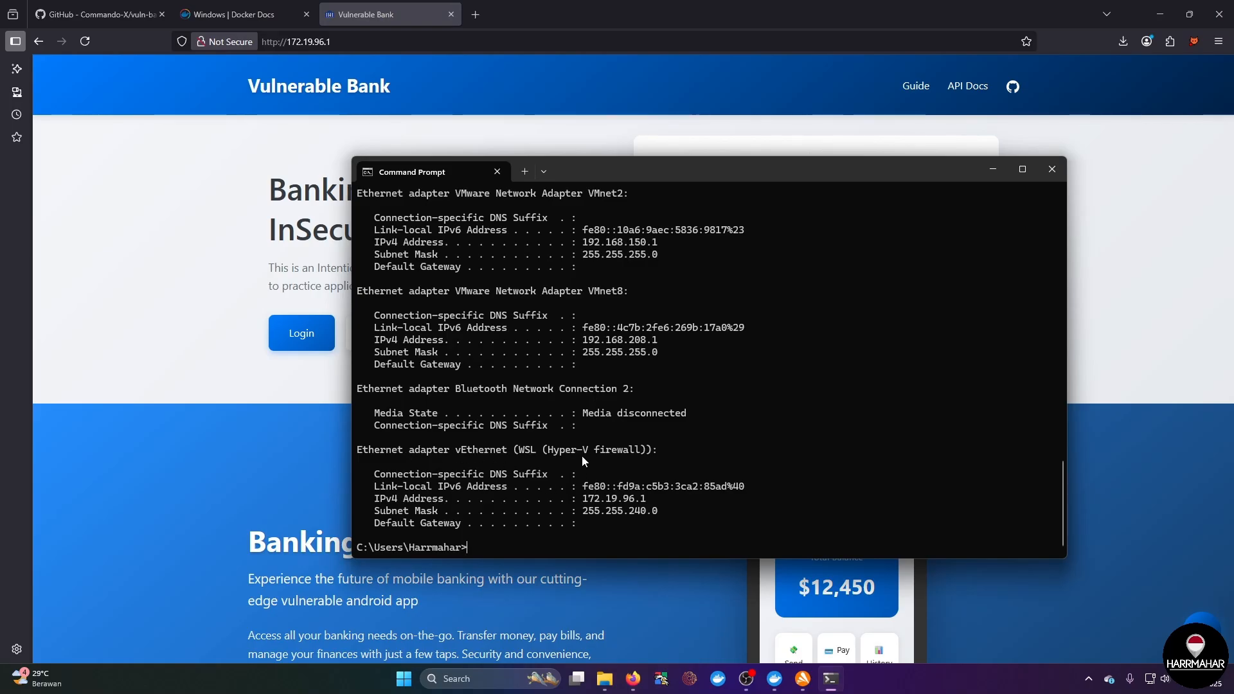
pyautogui.click(1122, 286)
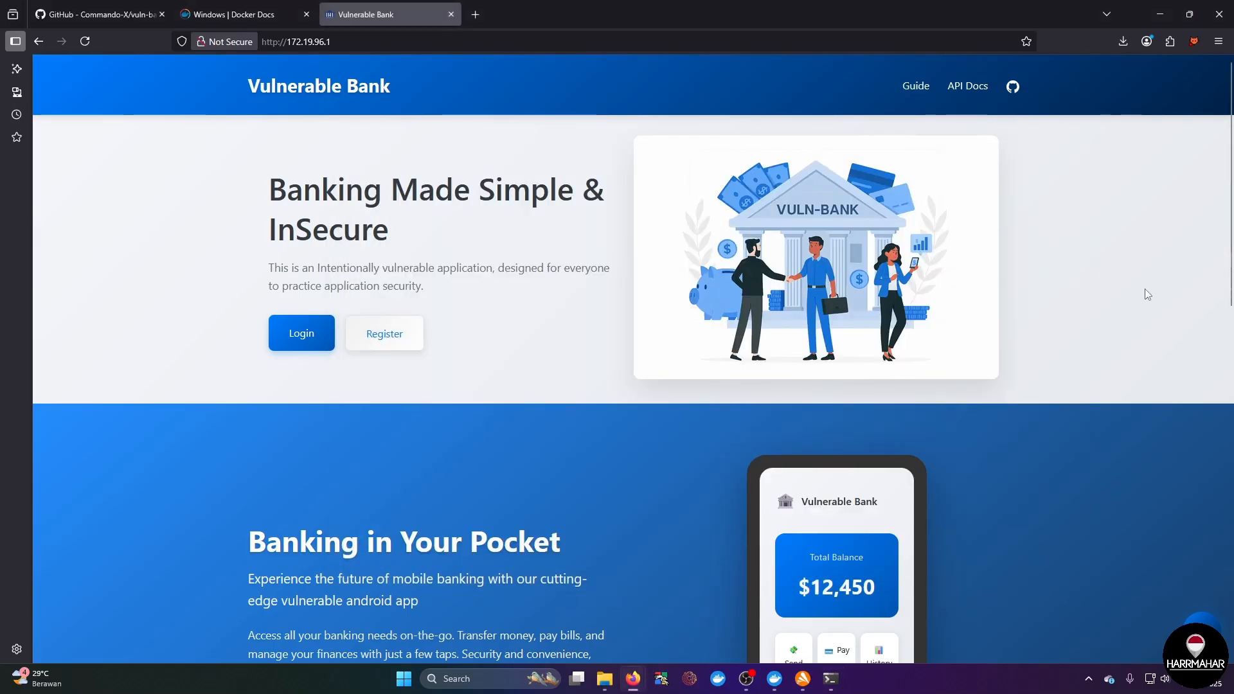
# Step: Enable the PwnFox extension in Firefox and launch Caido
pyautogui.click(1194, 42)
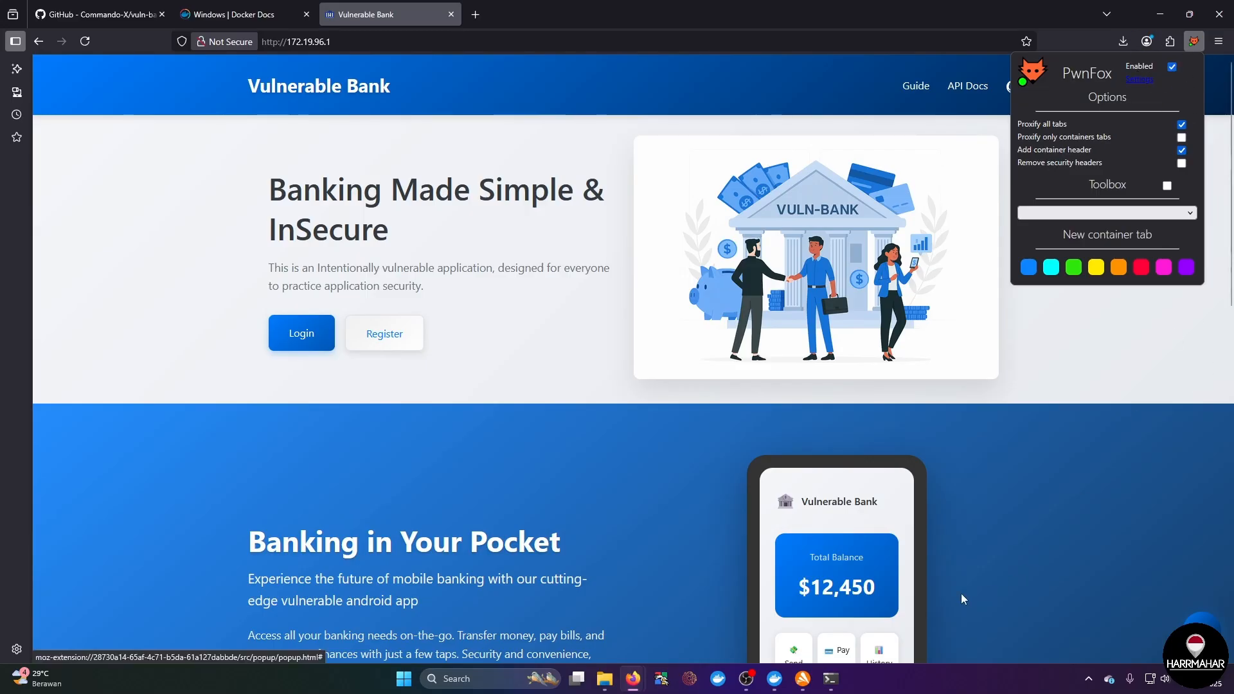
pyautogui.click(1049, 578)
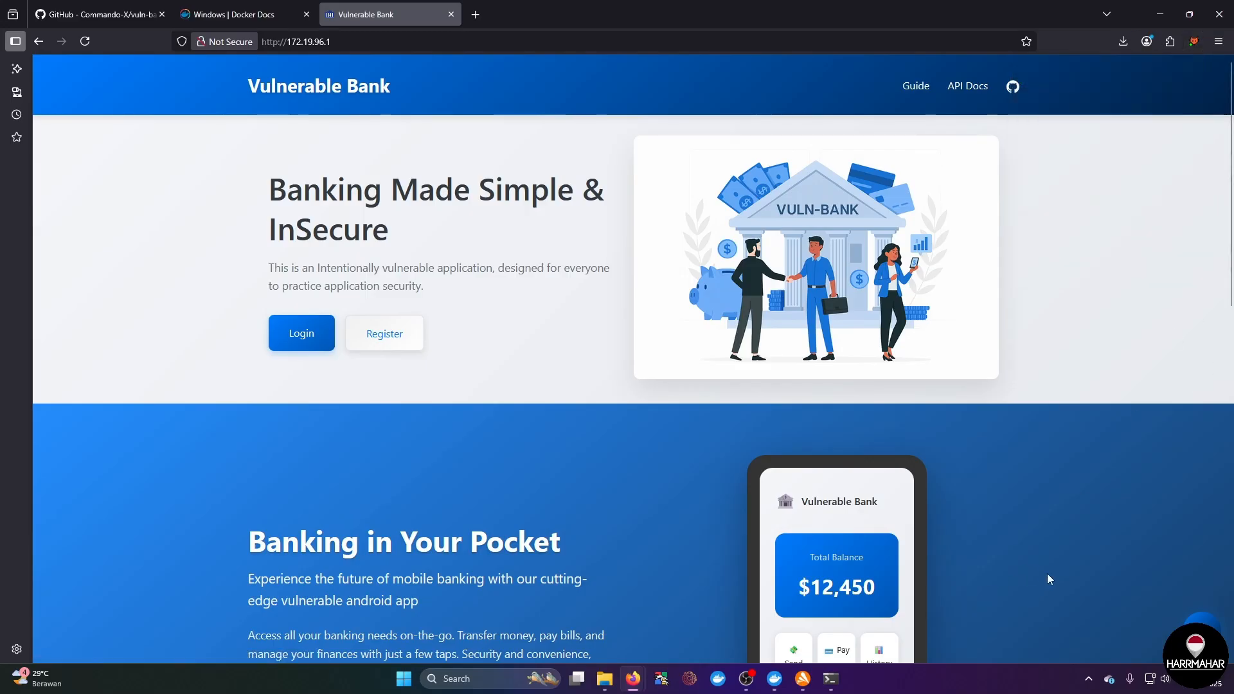
pyautogui.click(690, 685)
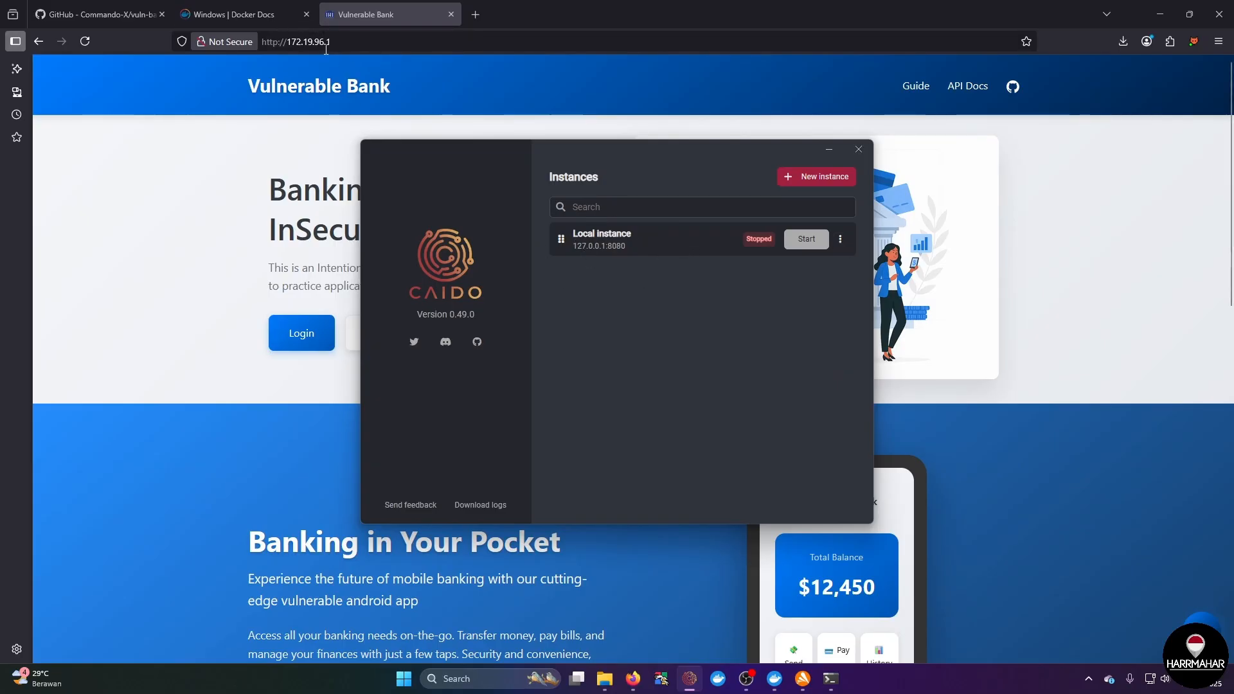
# Step: Edit the local Caido instance to listen on all interfaces (0.0.0.0) and save it
pyautogui.click(842, 244)
pyautogui.click(815, 248)
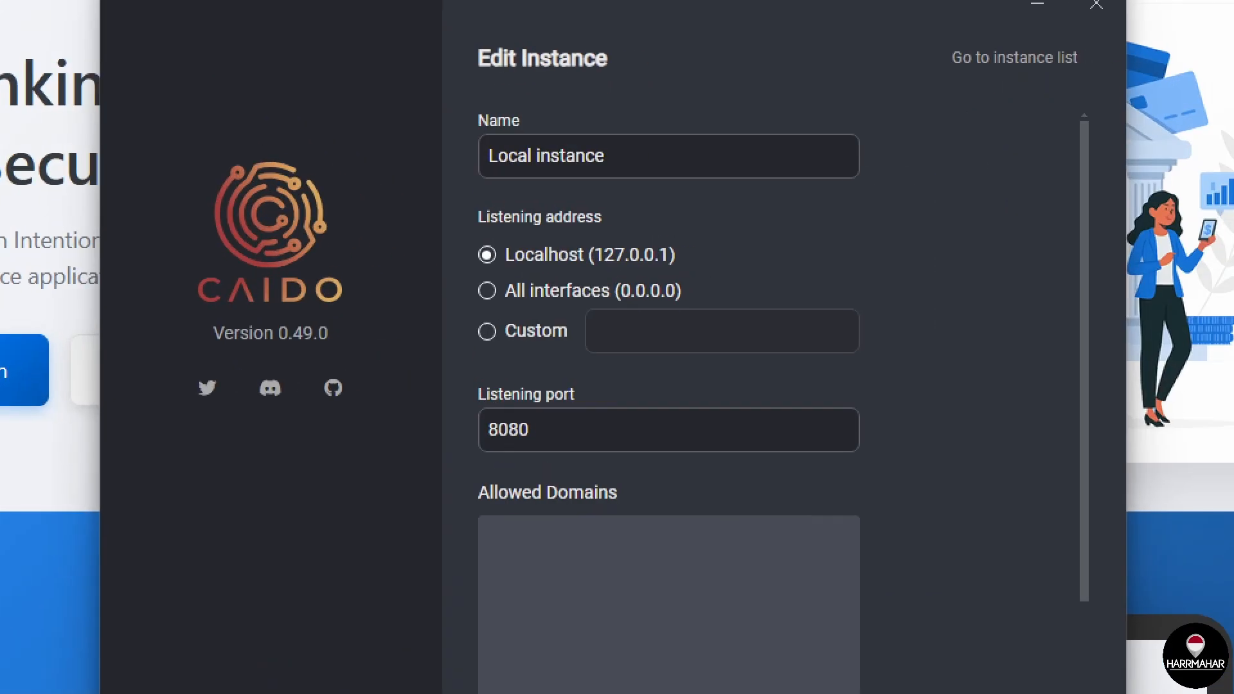
pyautogui.moveTo(512, 303); pyautogui.dragTo(721, 305)
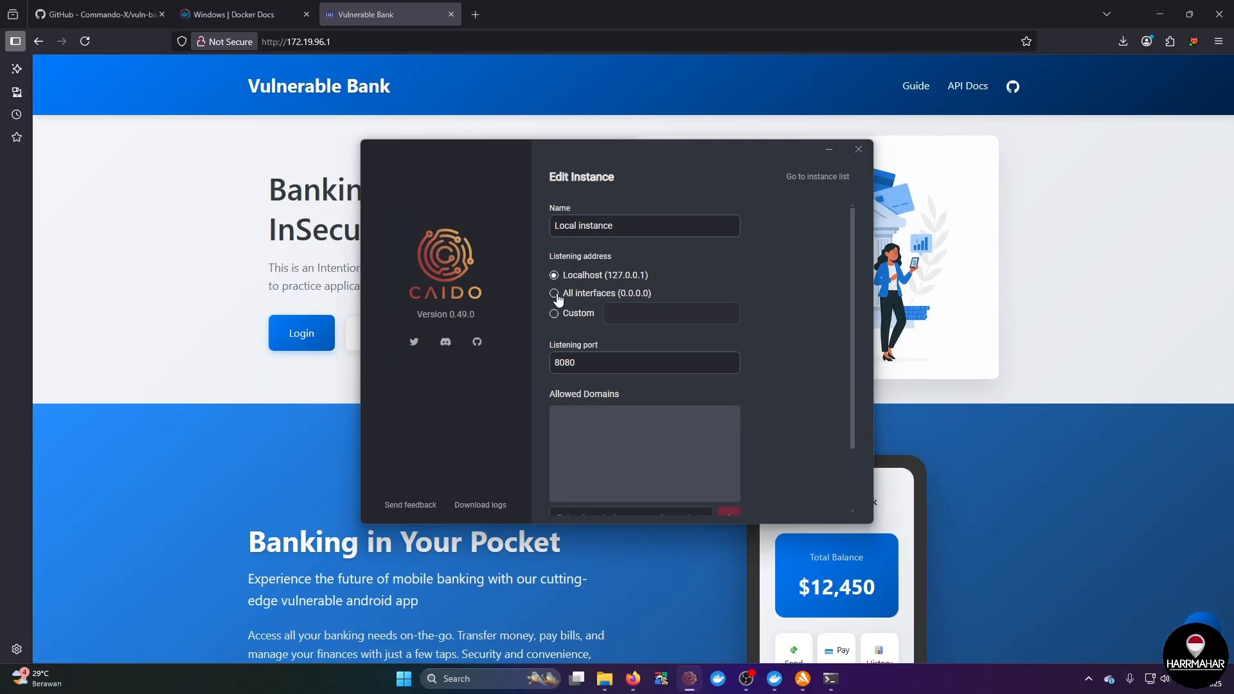
pyautogui.click(554, 294)
pyautogui.scroll(-3, 719, 350)
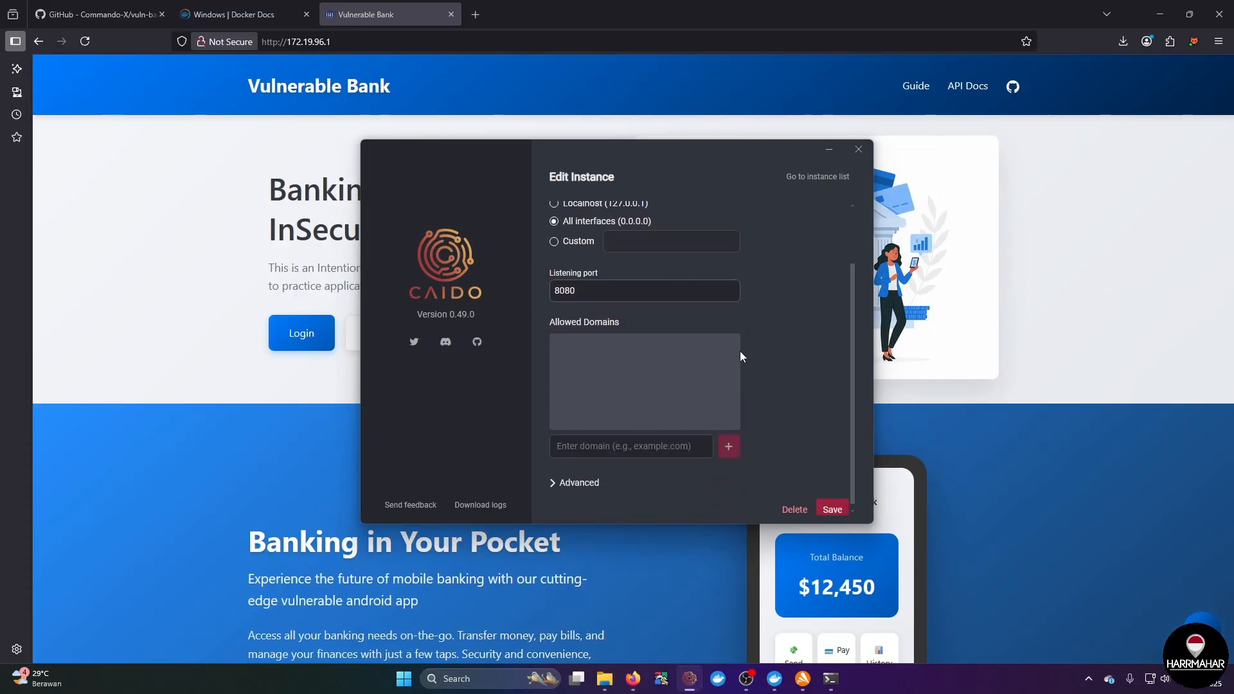
pyautogui.click(829, 506)
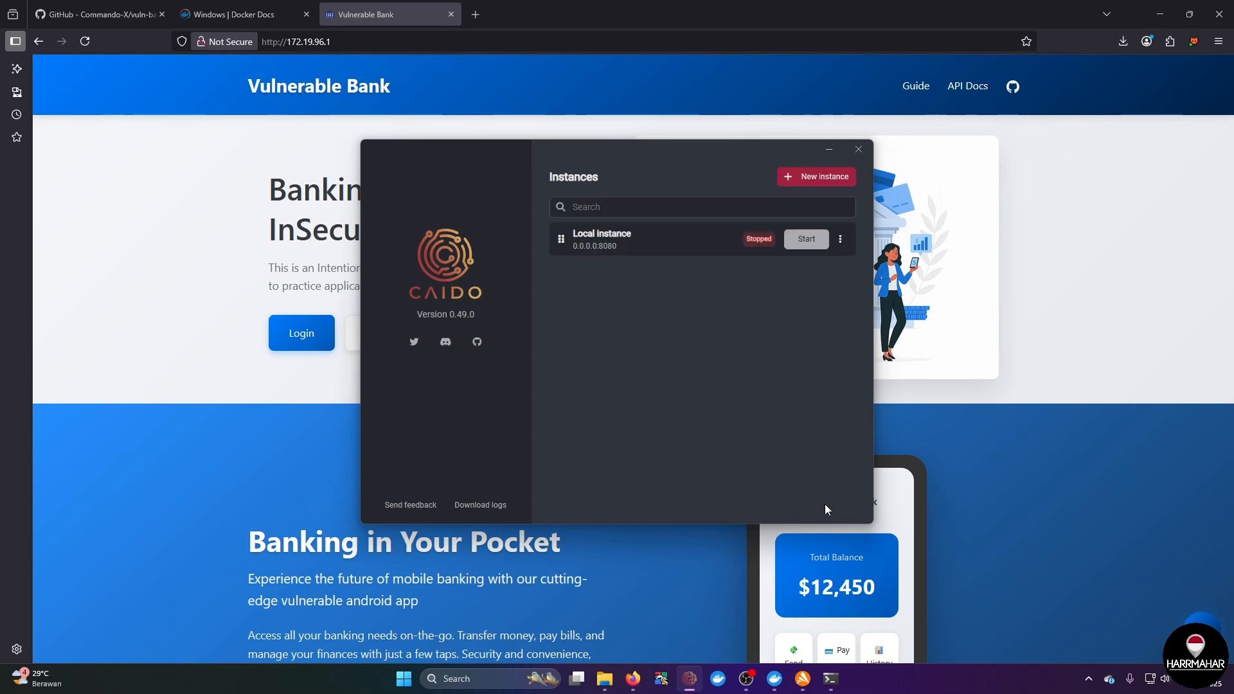
# Step: Start the local Caido instance and connect to it
pyautogui.click(803, 244)
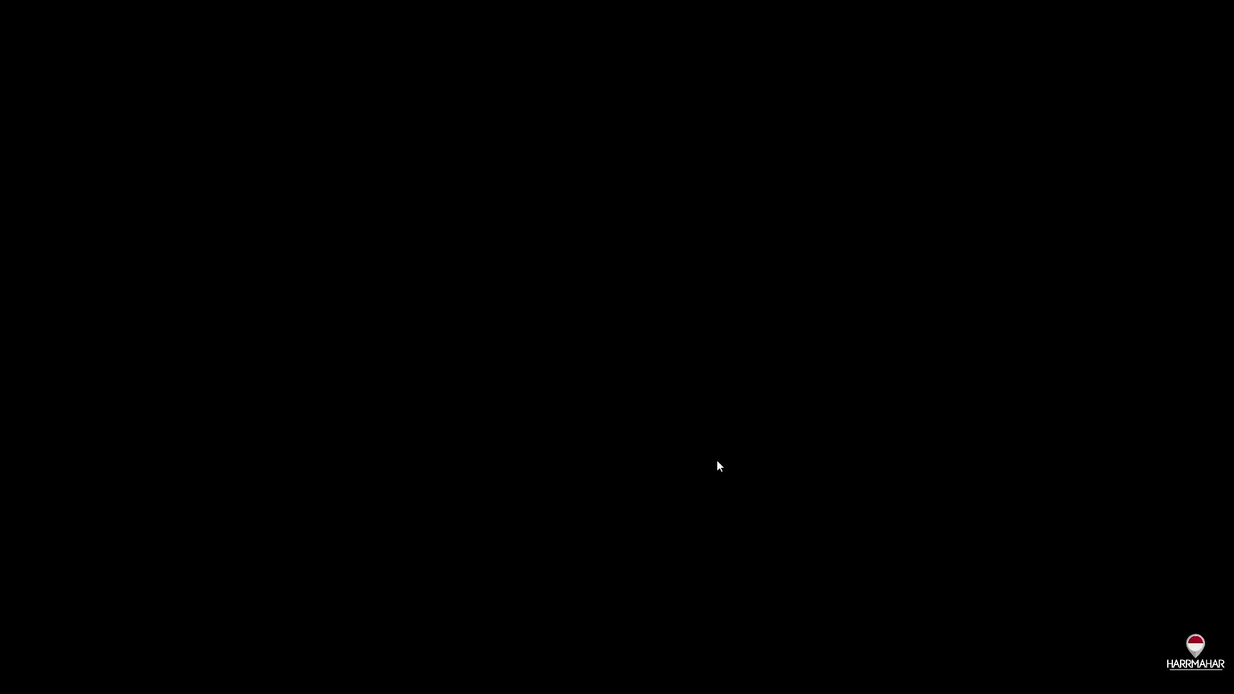
pyautogui.click(574, 440)
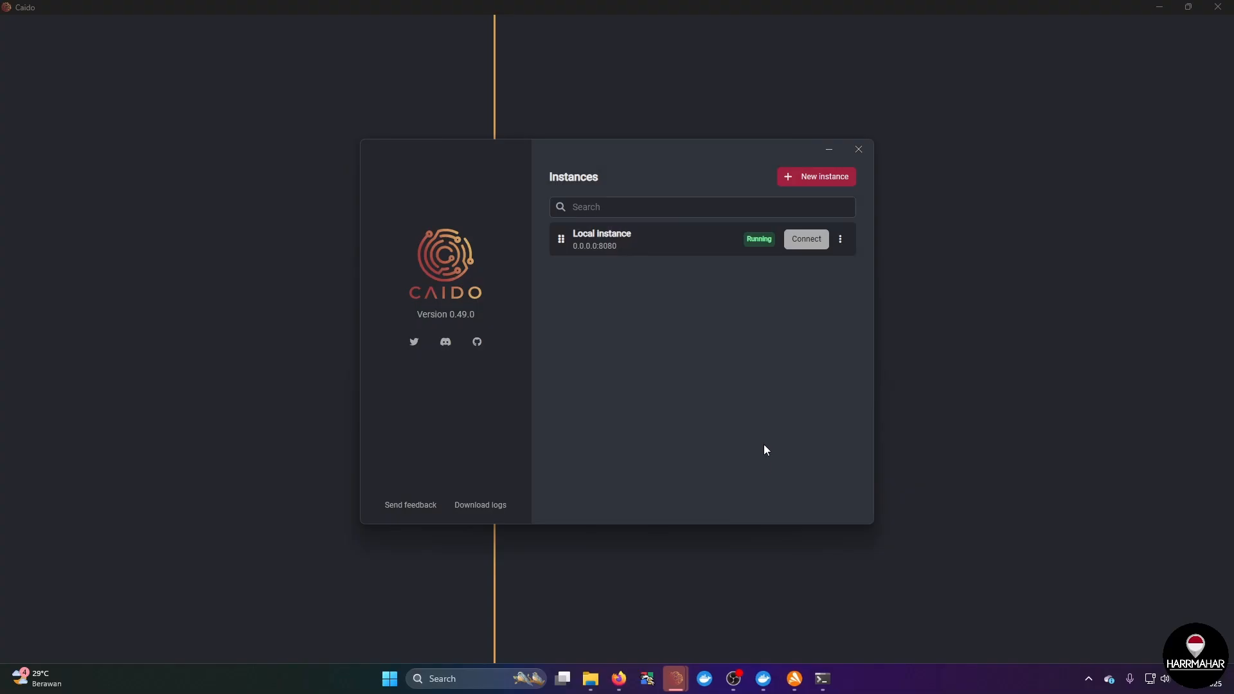
pyautogui.click(807, 239)
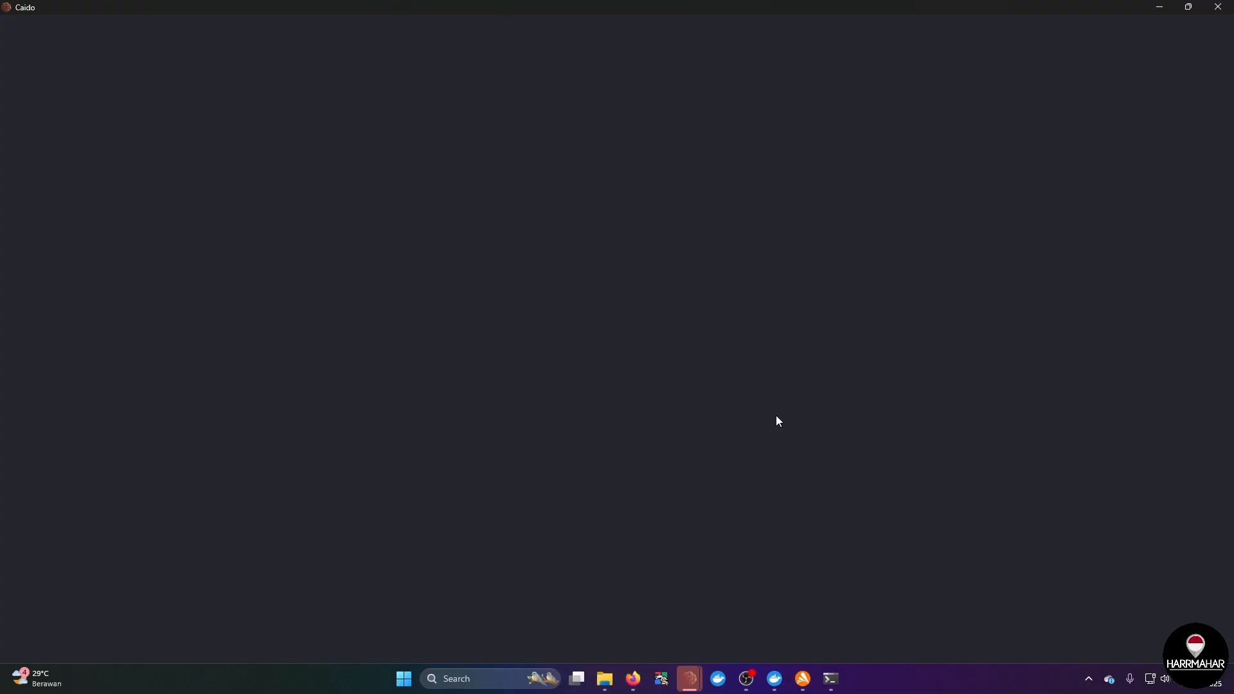
pyautogui.click(672, 429)
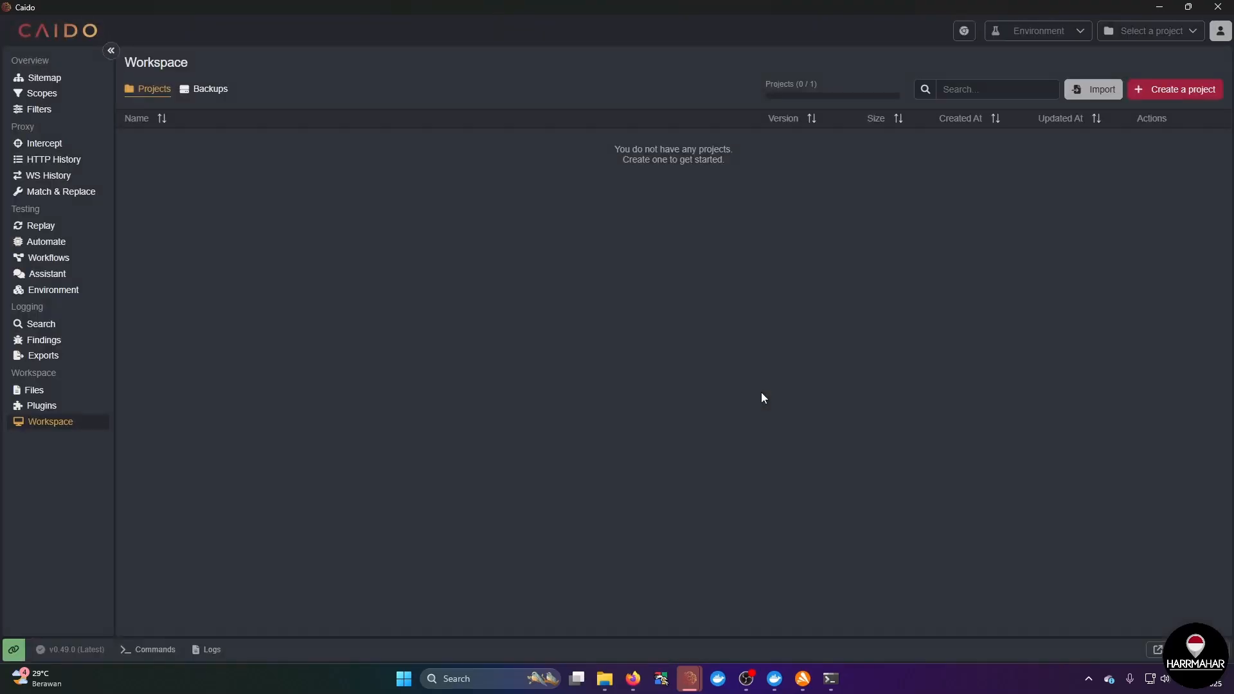
# Step: Create a temporary Caido project named Vulnbank
pyautogui.click(82, 172)
pyautogui.click(1175, 89)
pyautogui.click(662, 313)
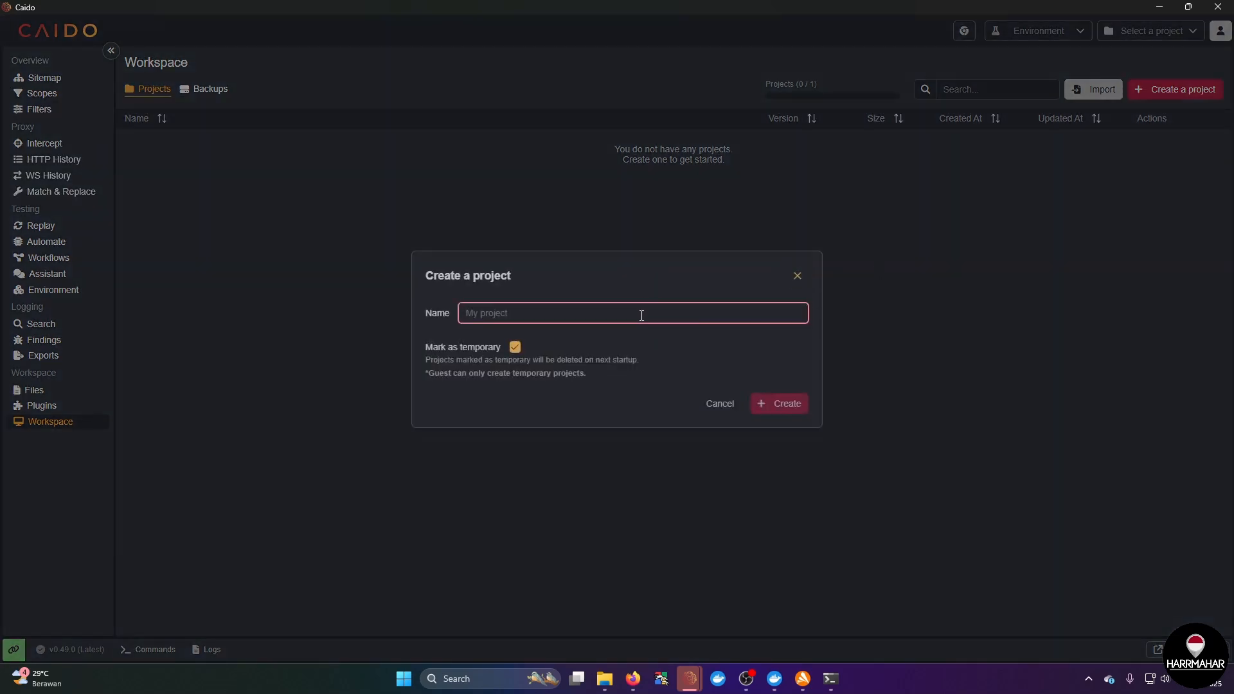
pyautogui.write('Vulnbank')
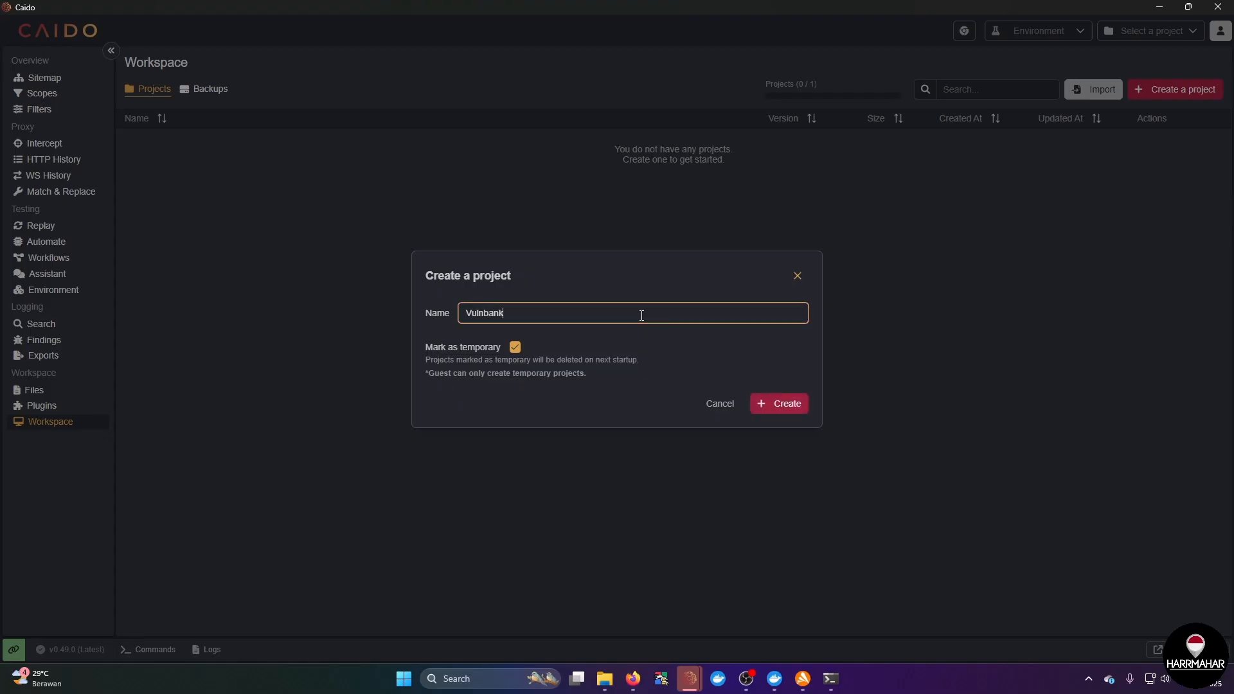
pyautogui.press('Return')
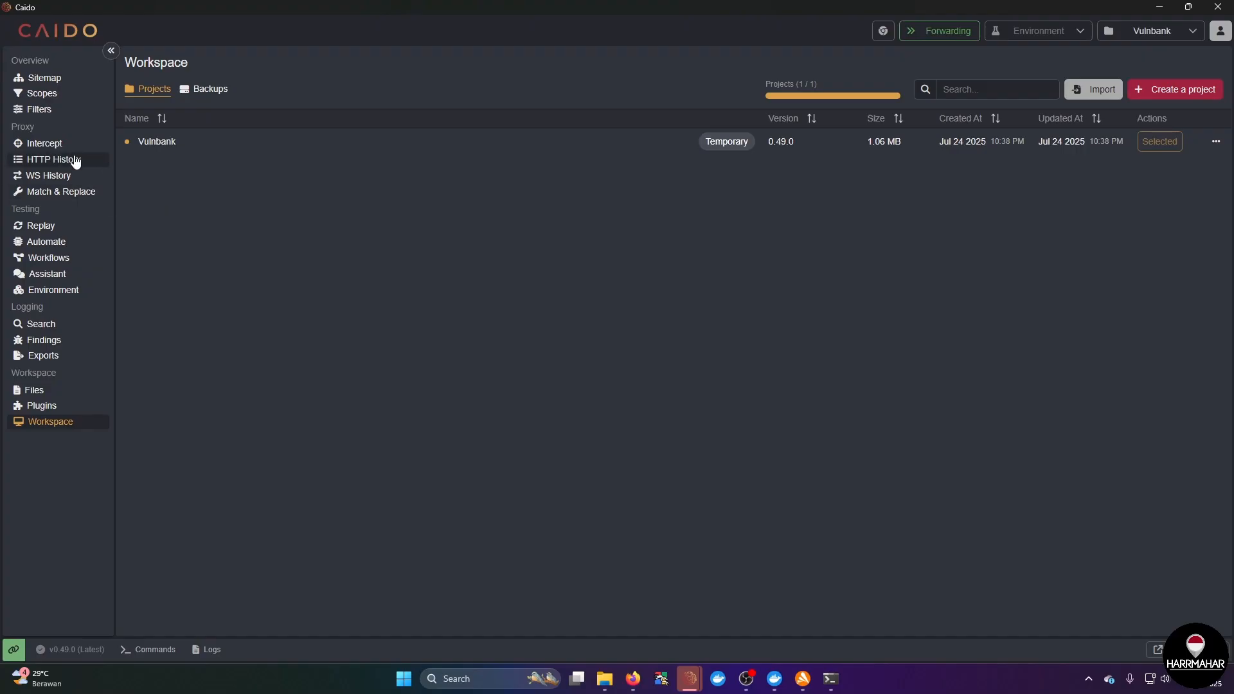
# Step: Start a new scope preset in Caido and name it Vulnbank
pyautogui.click(42, 94)
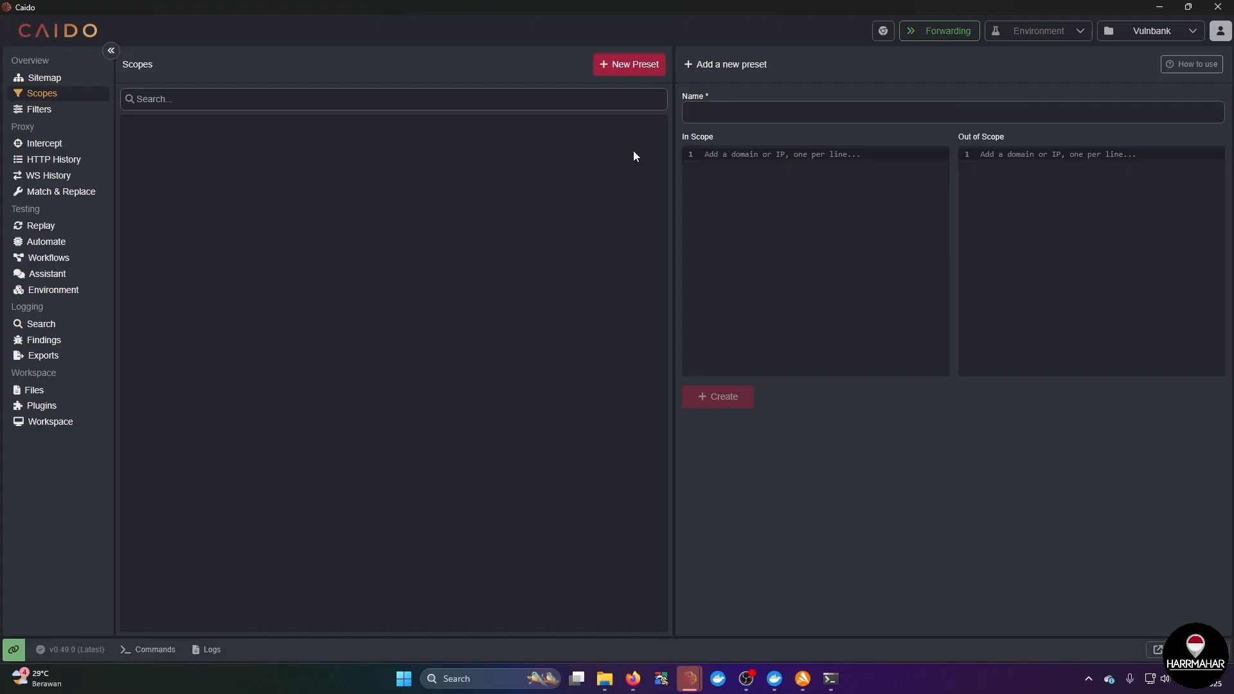
pyautogui.click(739, 115)
pyautogui.write('Vu')
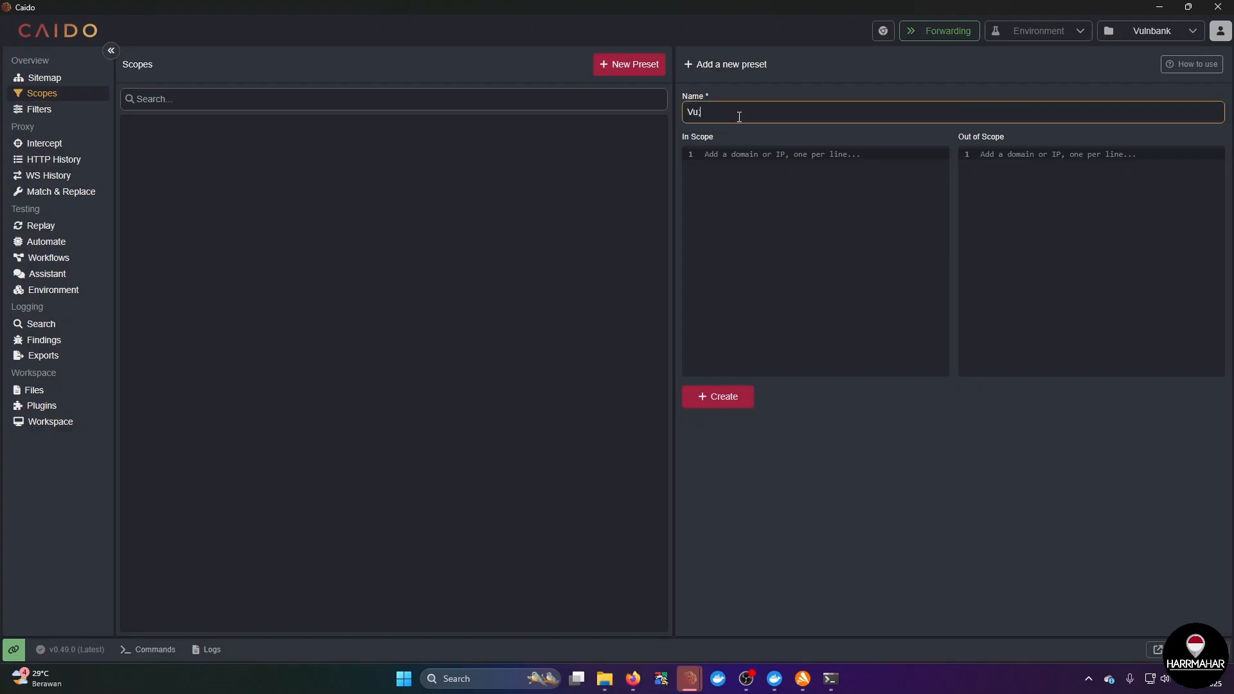
pyautogui.write('lnbank')
pyautogui.press('Tab')
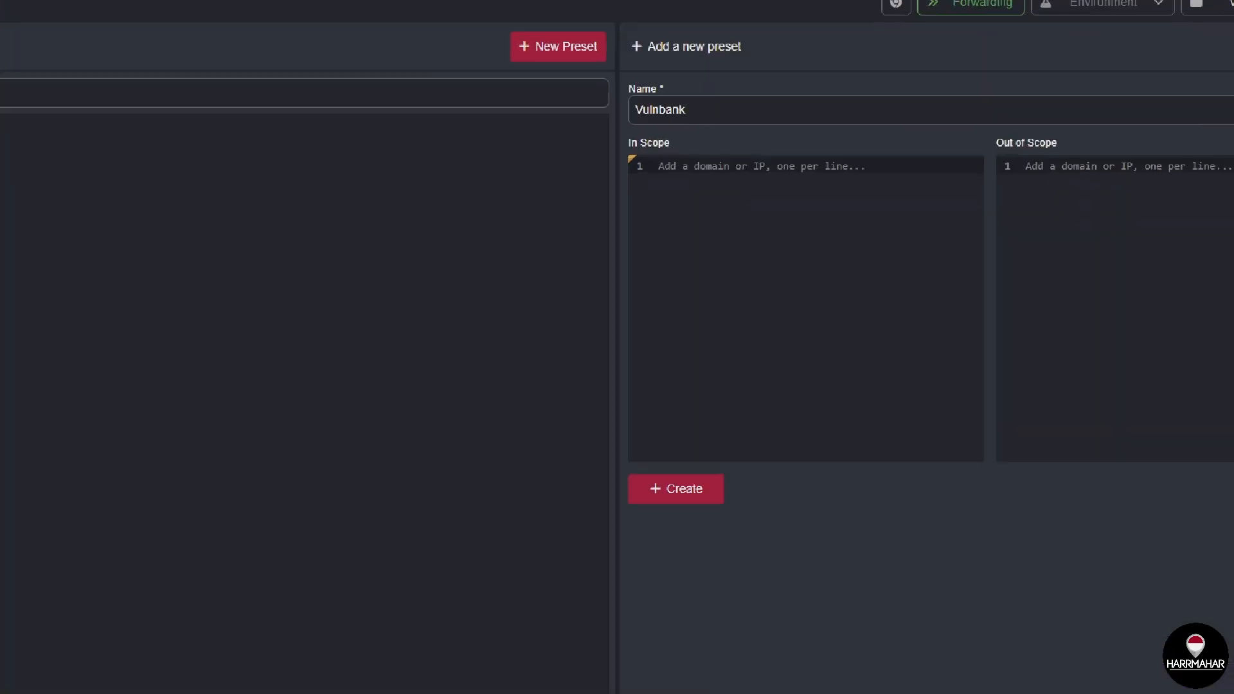
pyautogui.click(874, 112)
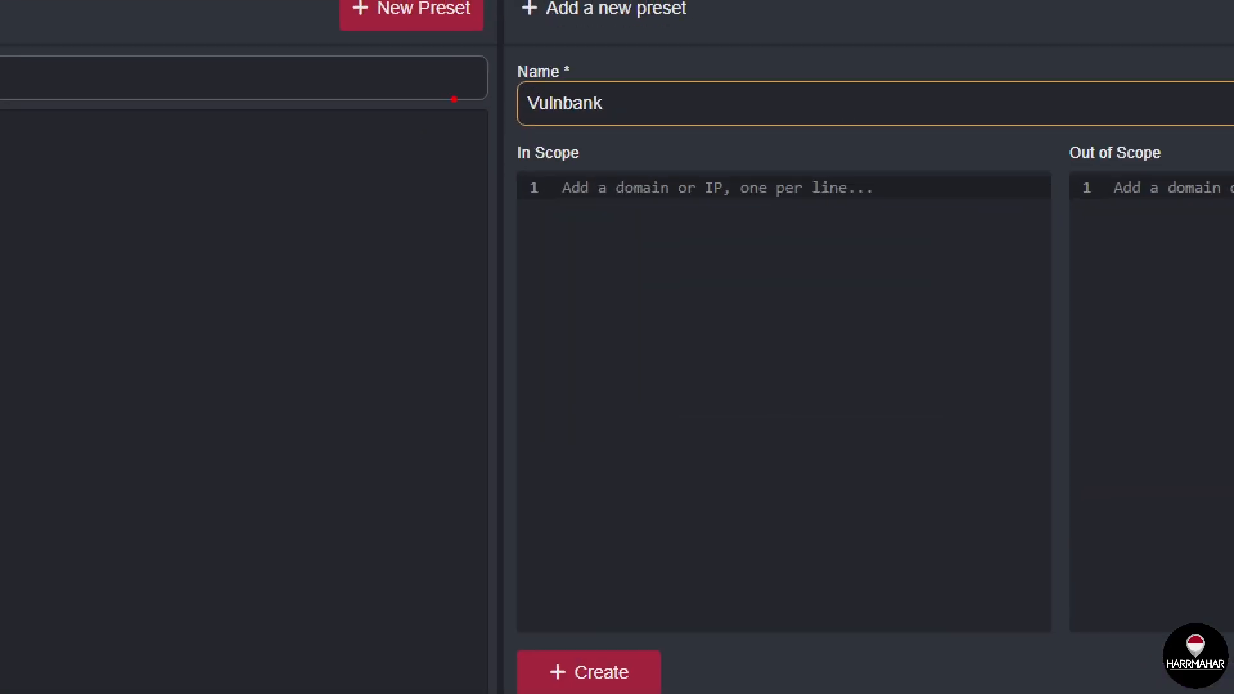
pyautogui.moveTo(493, 72)
pyautogui.mouseDown()
pyautogui.moveTo(630, 111)
pyautogui.moveTo(461, 66)
pyautogui.mouseUp()
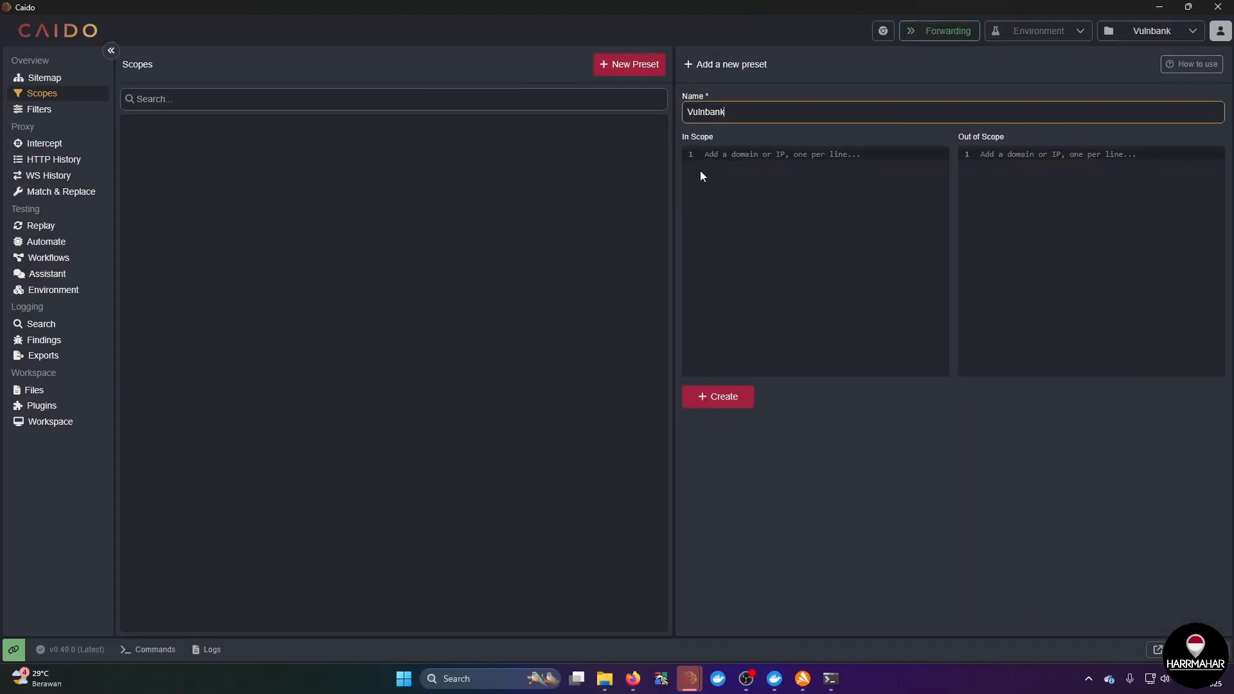
pyautogui.click(623, 194)
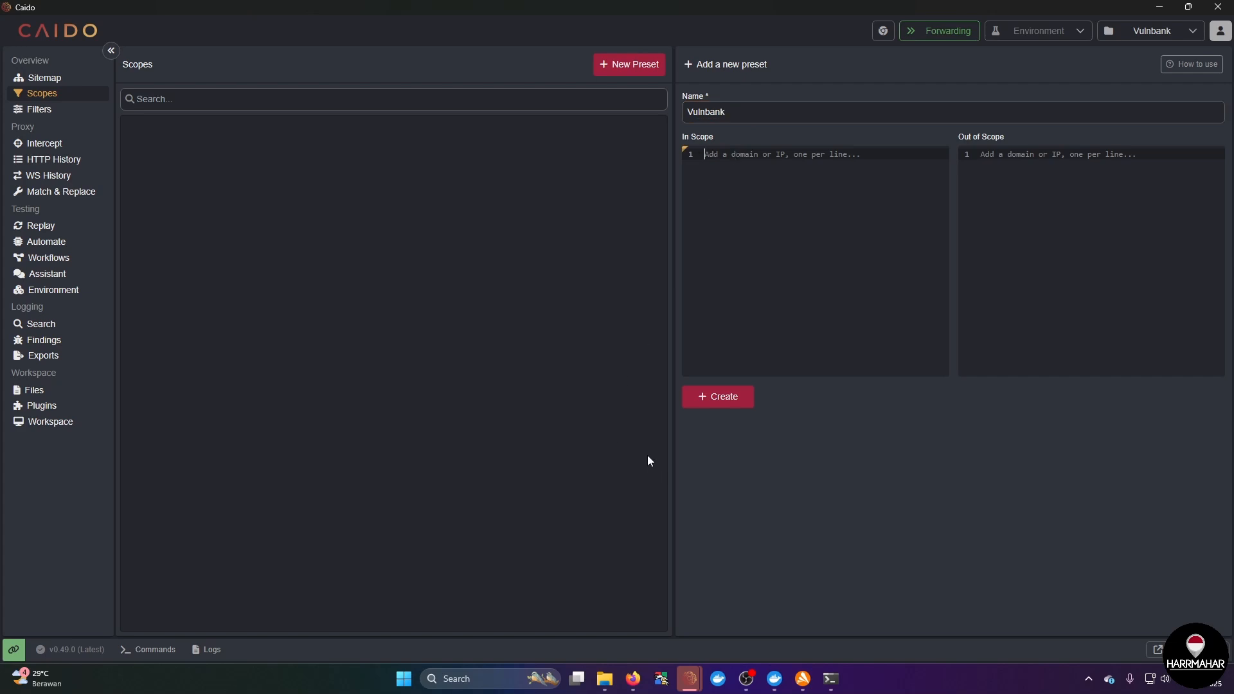
# Step: Copy the address 172.19.96.1 from the Vulnerable Bank page in Firefox into the preset's In Scope list and create the preset
pyautogui.moveTo(633, 679)
pyautogui.click(638, 635)
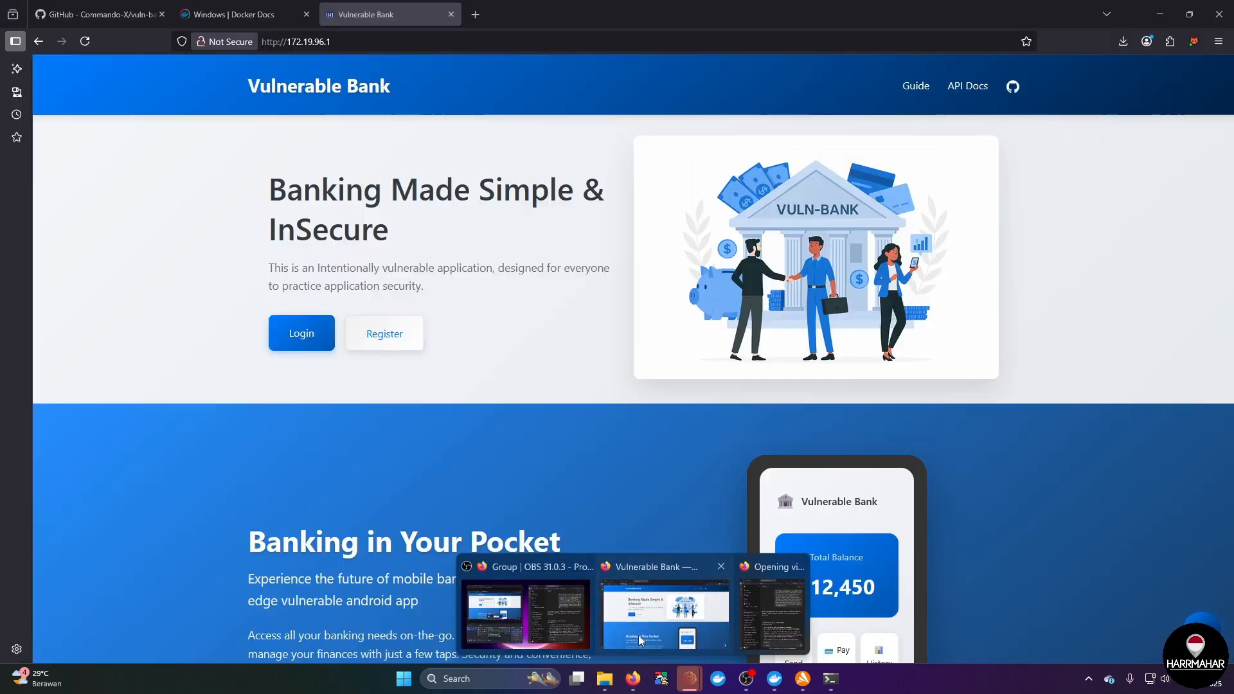
pyautogui.moveTo(345, 40); pyautogui.dragTo(287, 42)
pyautogui.hotkey('ctrl', 'c')
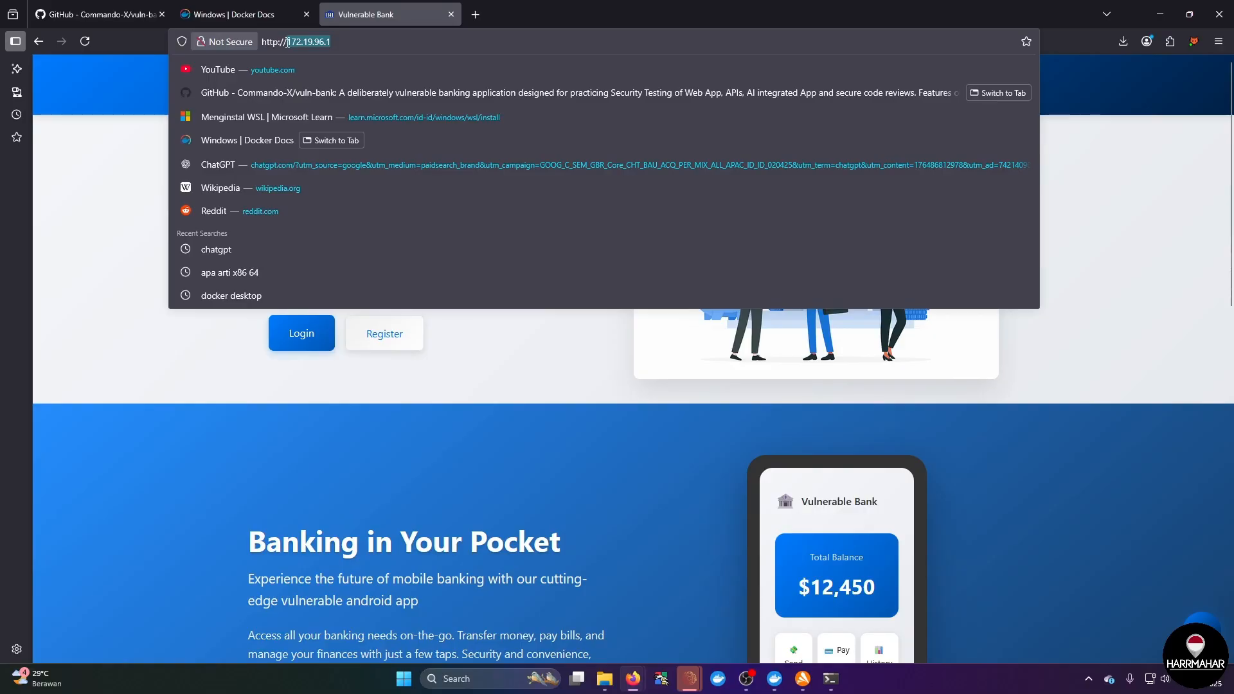
pyautogui.hotkey('alt', 'Tab')
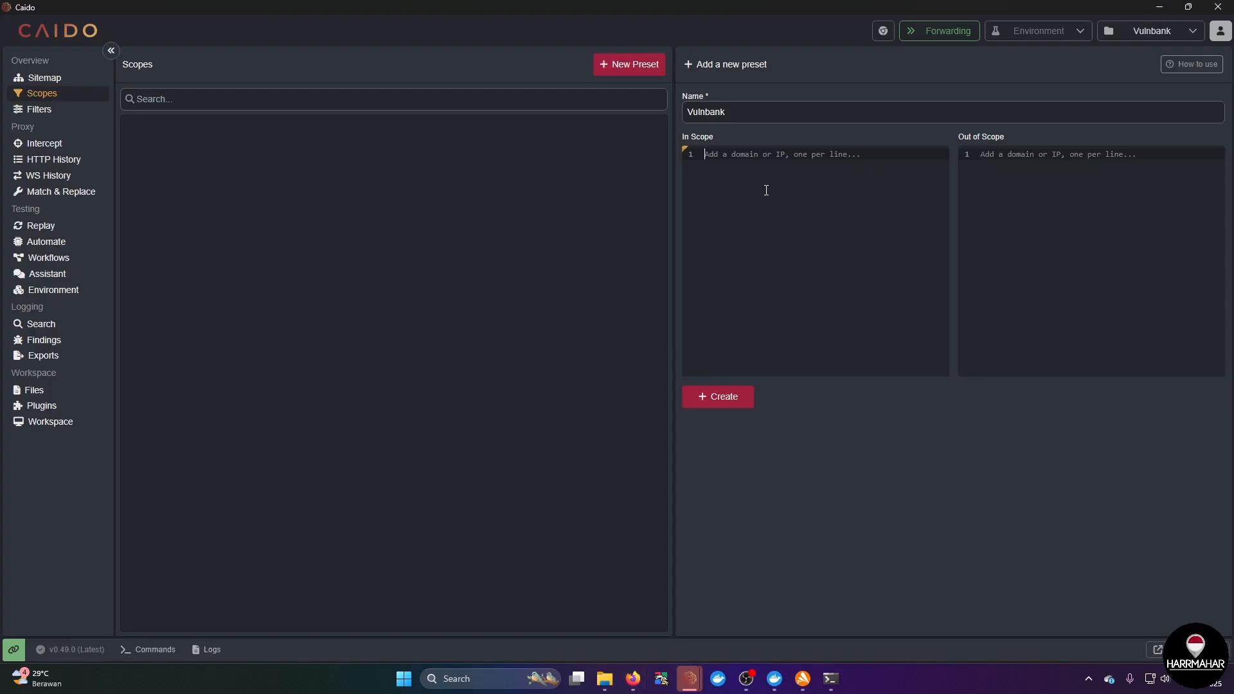
pyautogui.hotkey('ctrl', 'v')
pyautogui.click(719, 403)
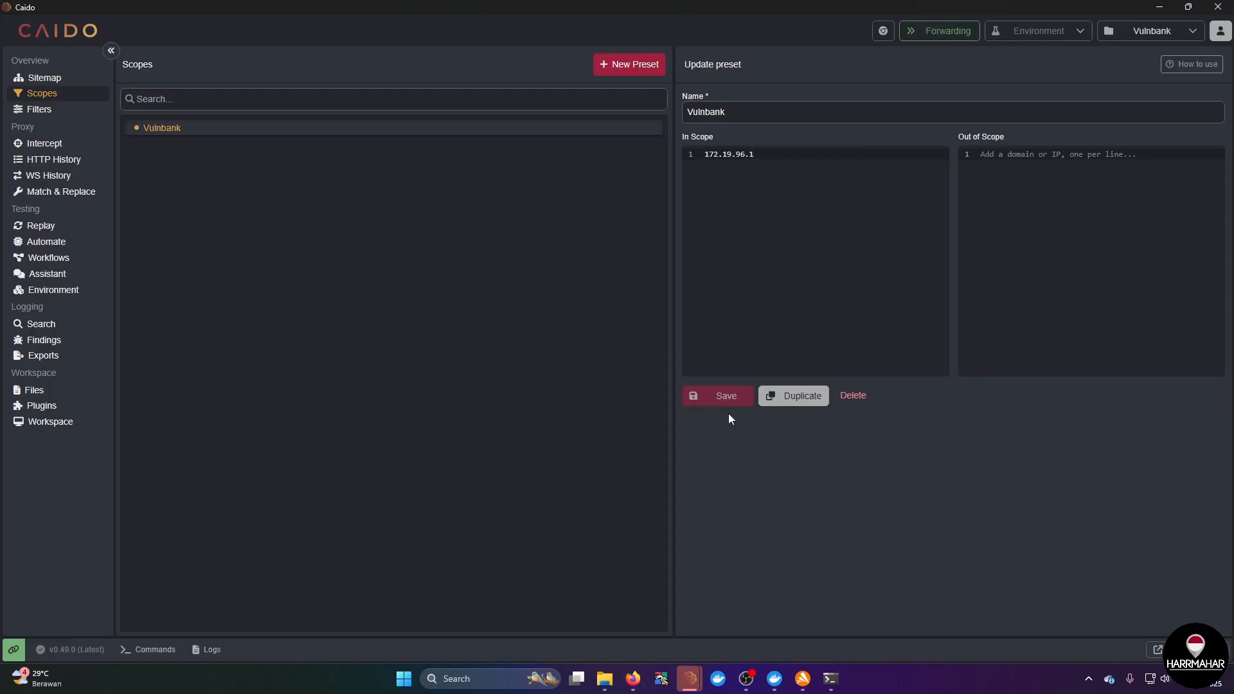
# Step: Show Caido's HTTP History and tile the Caido window side by side with the Firefox Vulnerable Bank window
pyautogui.click(86, 161)
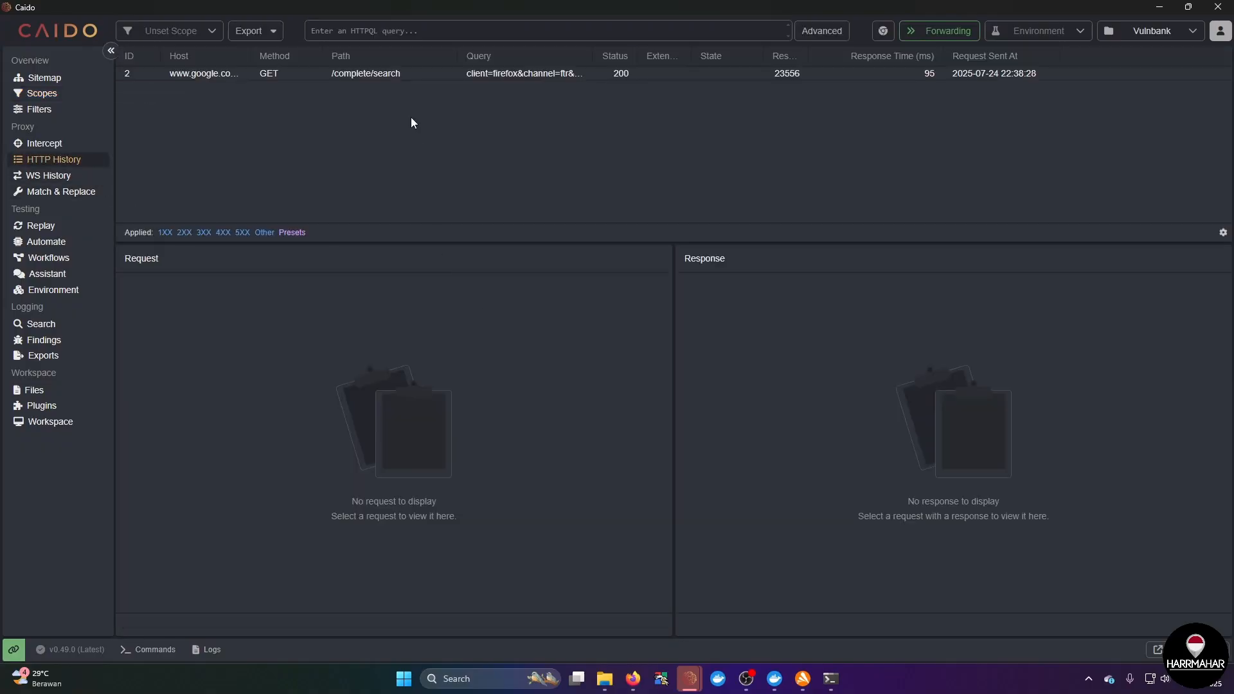
pyautogui.moveTo(326, 7); pyautogui.dragTo(754, 196)
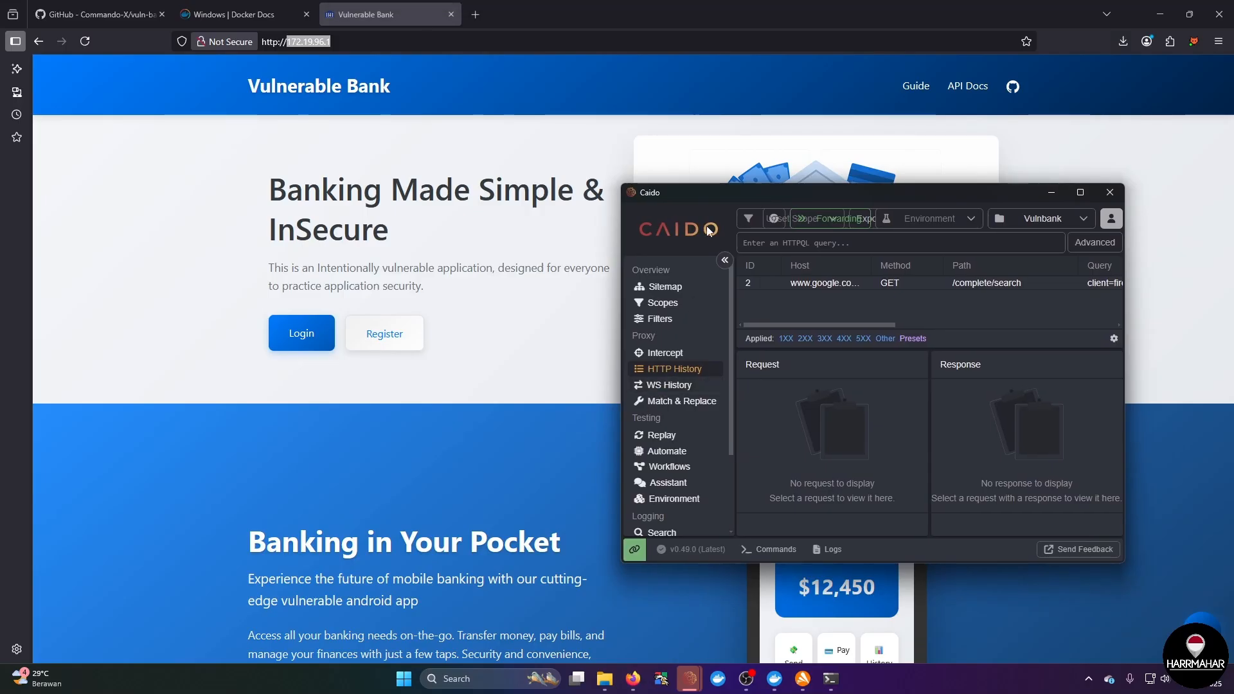
pyautogui.moveTo(716, 199); pyautogui.dragTo(1233, 238)
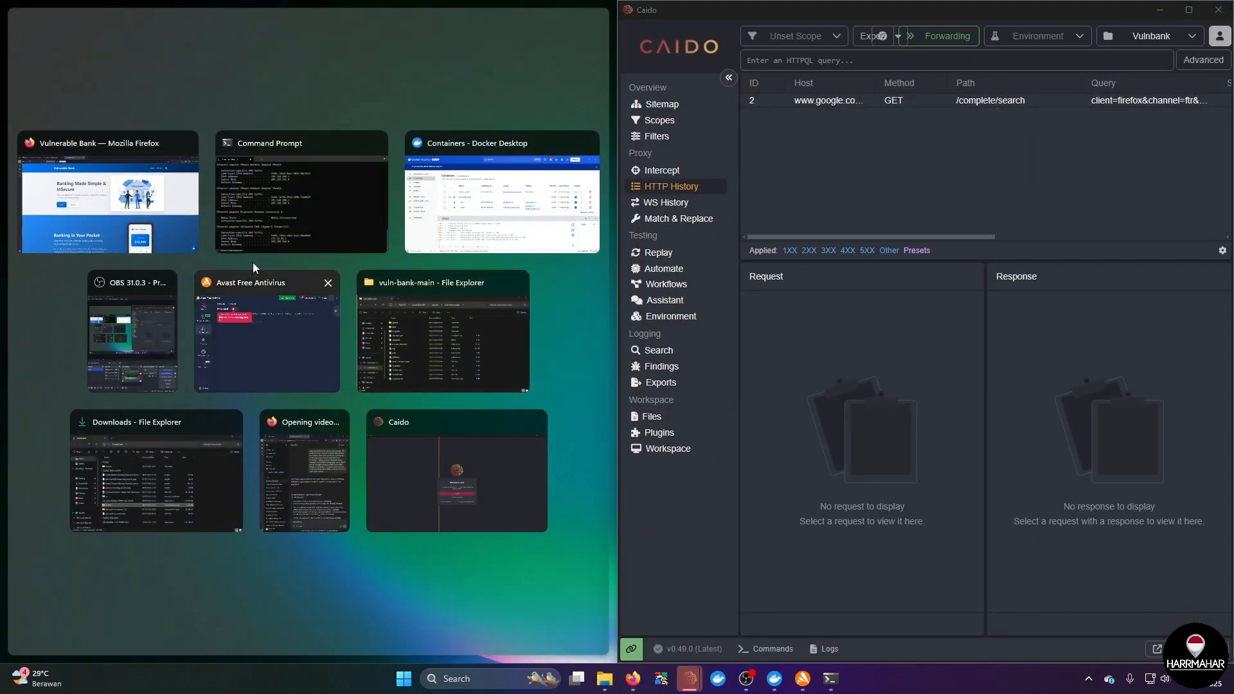
pyautogui.click(63, 193)
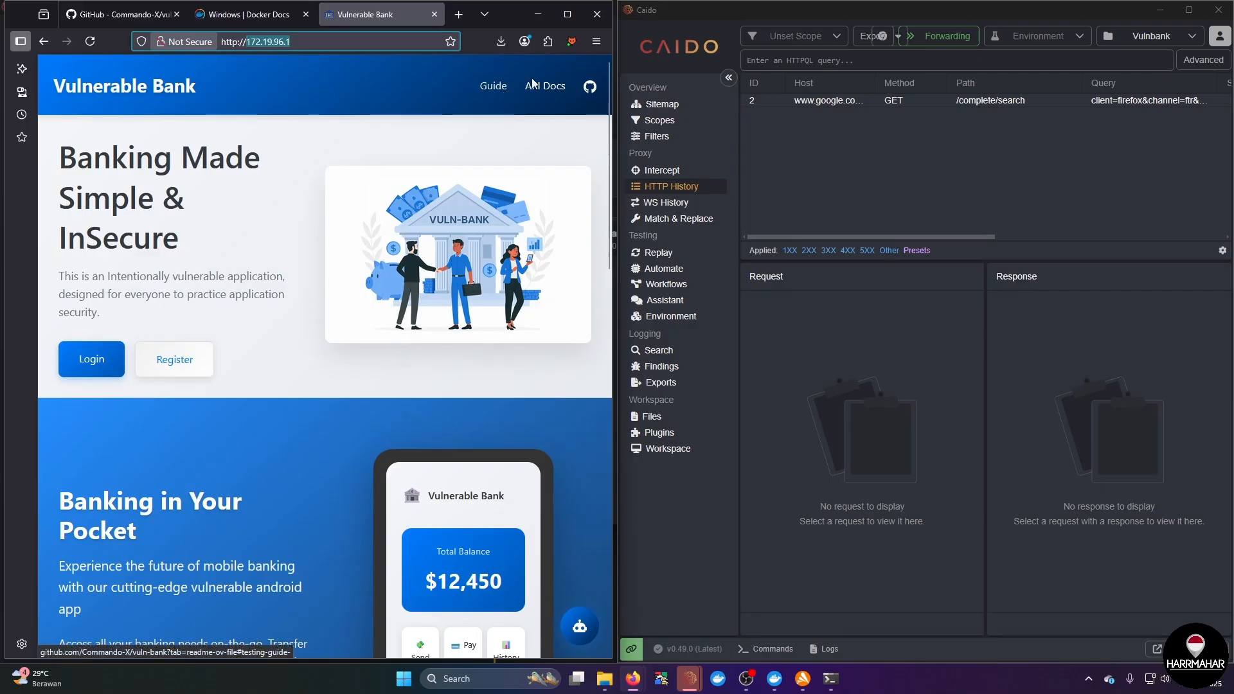
pyautogui.click(571, 42)
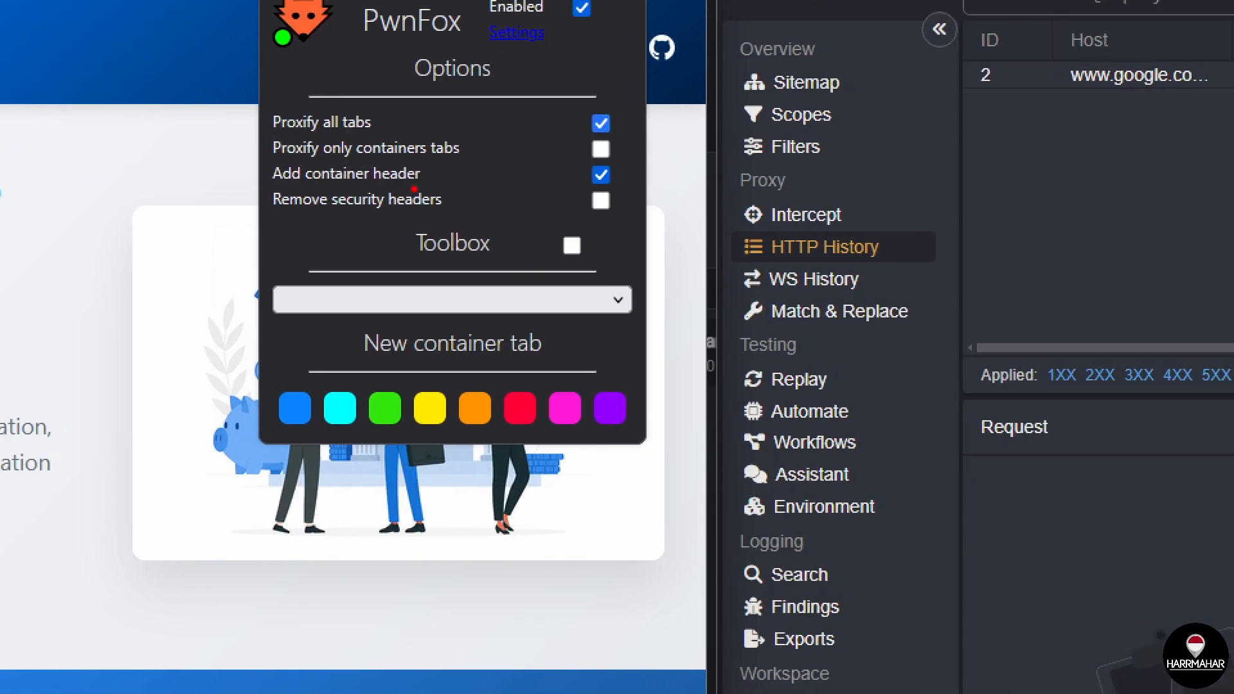
pyautogui.moveTo(414, 188); pyautogui.dragTo(530, 192)
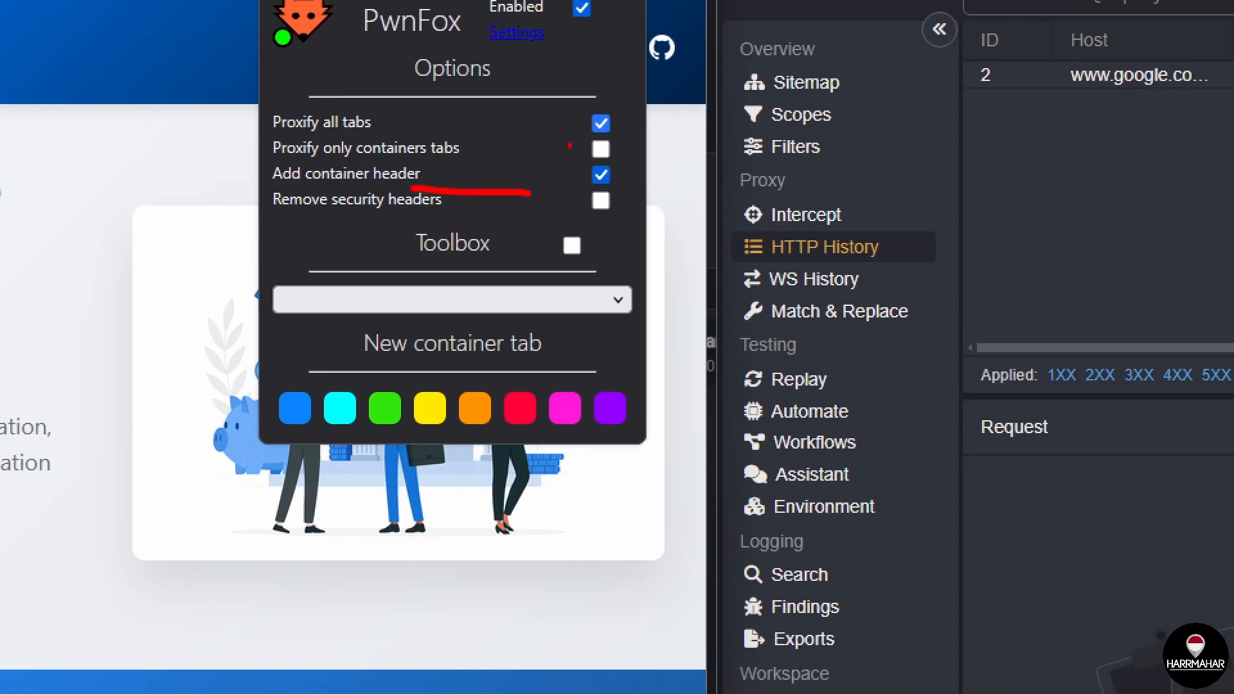
pyautogui.press('Escape')
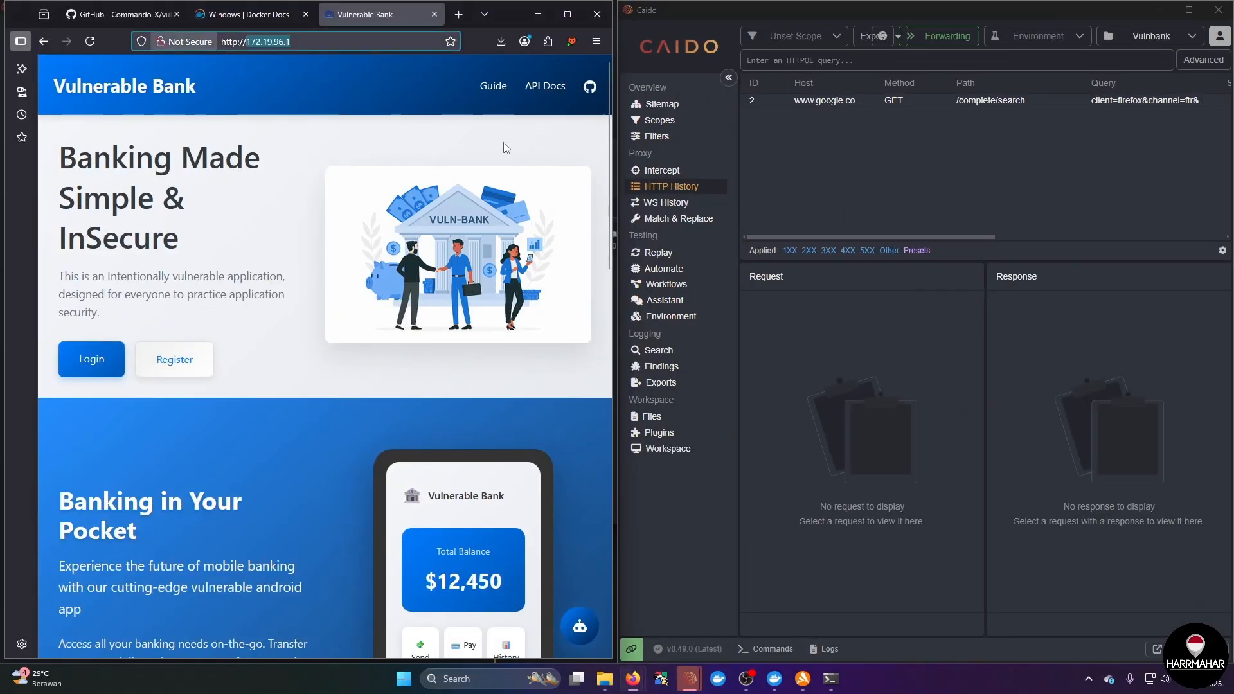
pyautogui.click(303, 49)
pyautogui.press('Return')
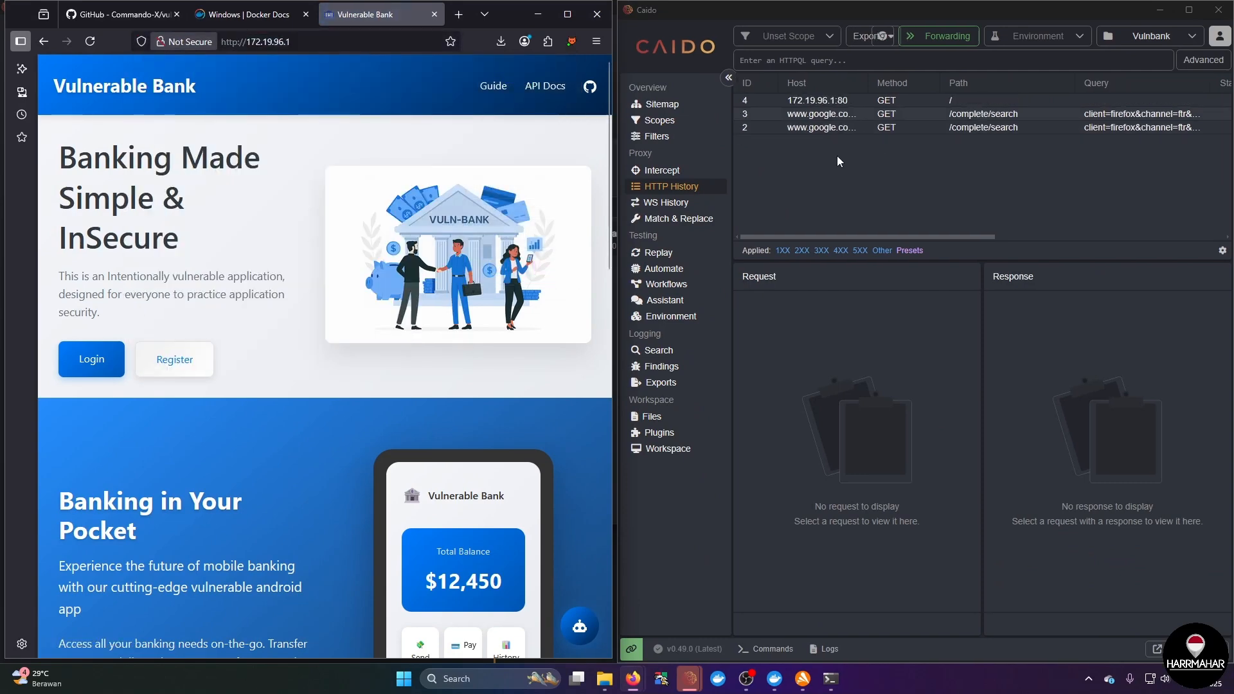
pyautogui.click(837, 101)
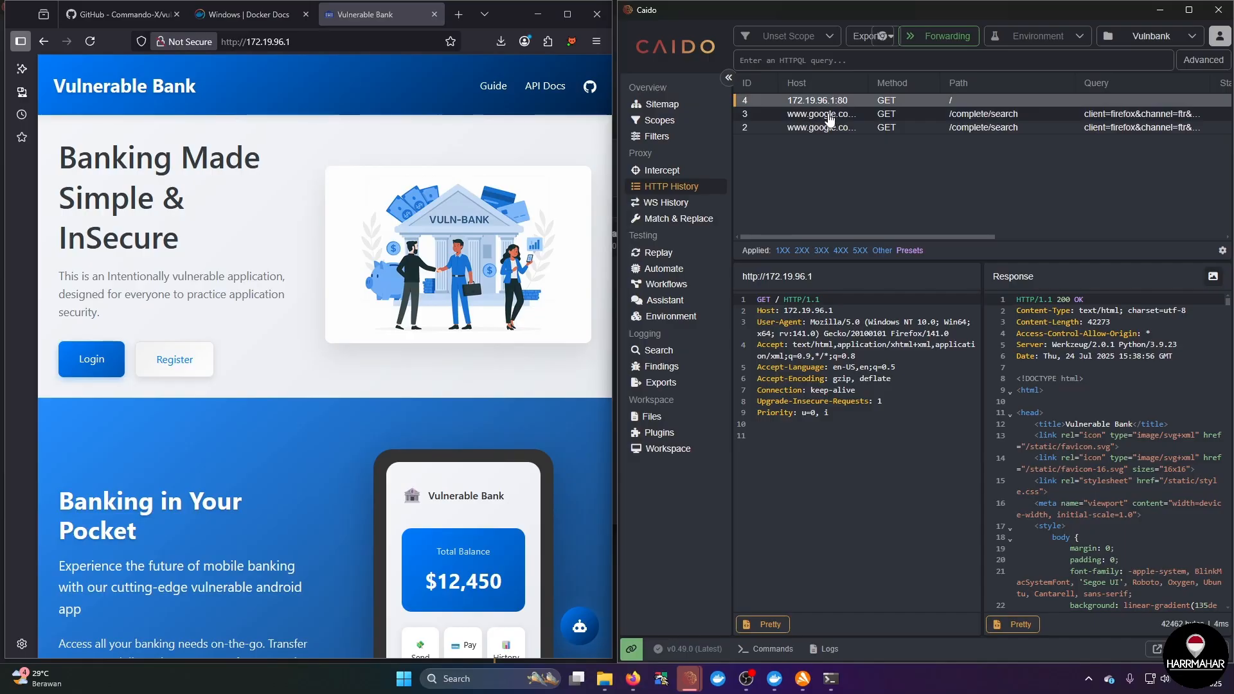
pyautogui.click(811, 36)
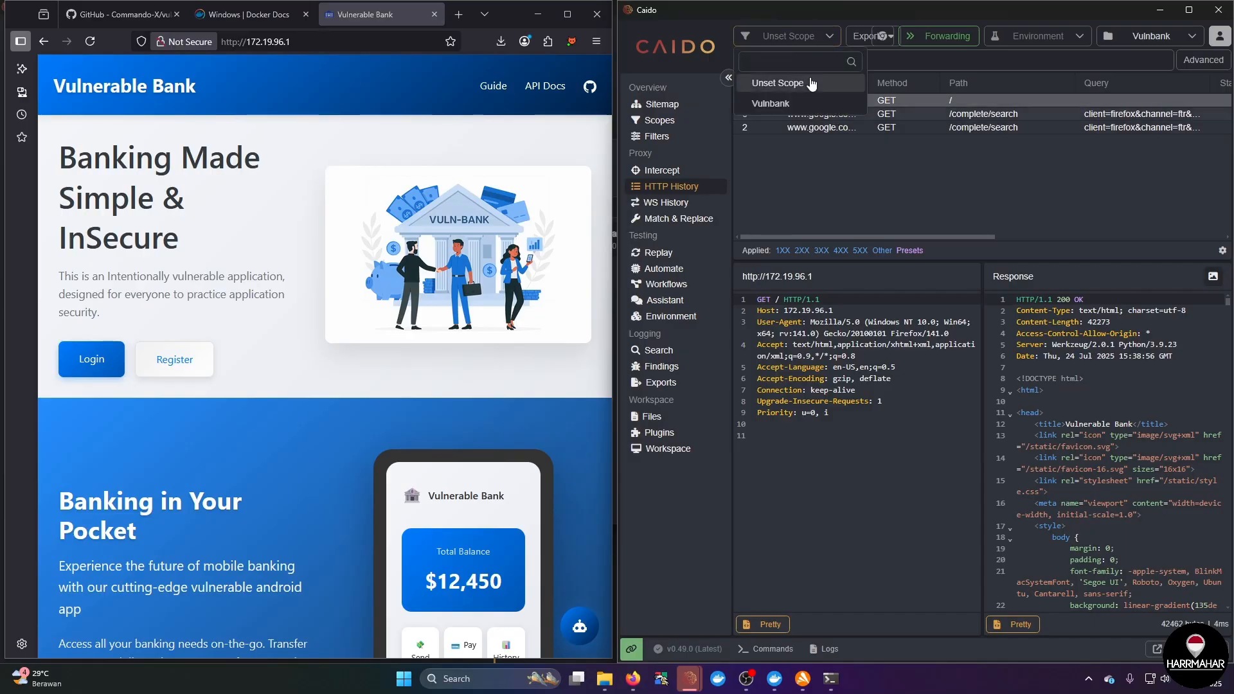
pyautogui.click(815, 157)
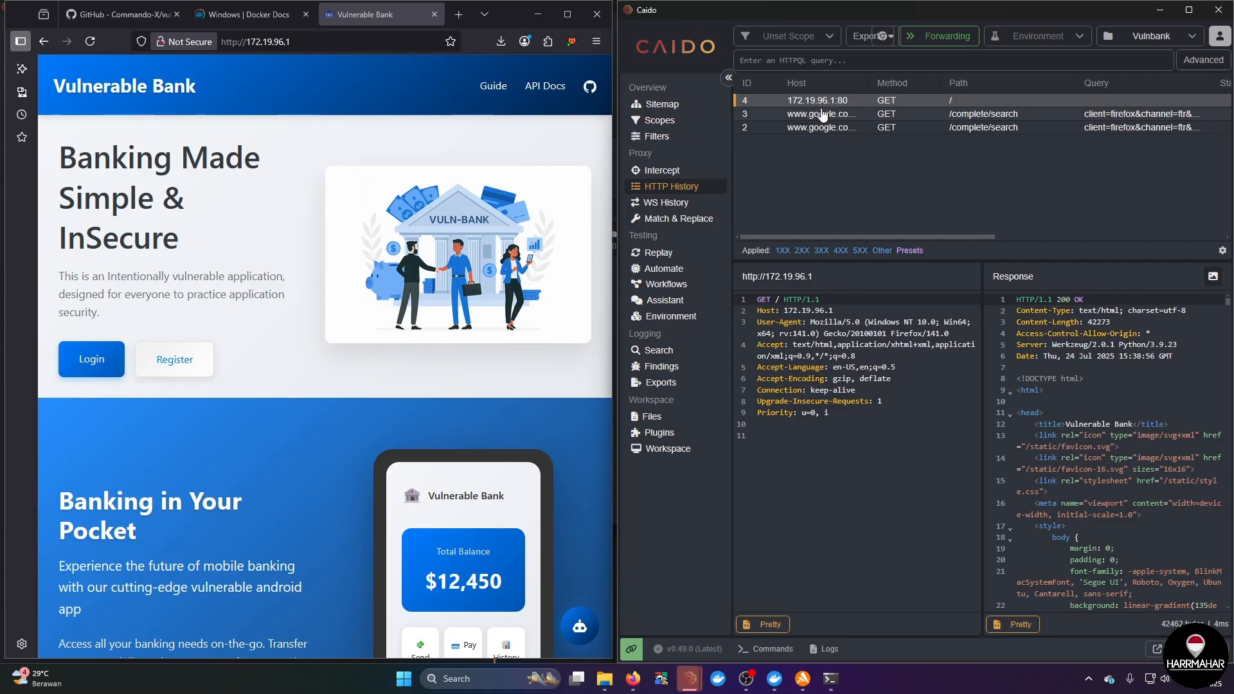
pyautogui.click(822, 114)
pyautogui.click(829, 128)
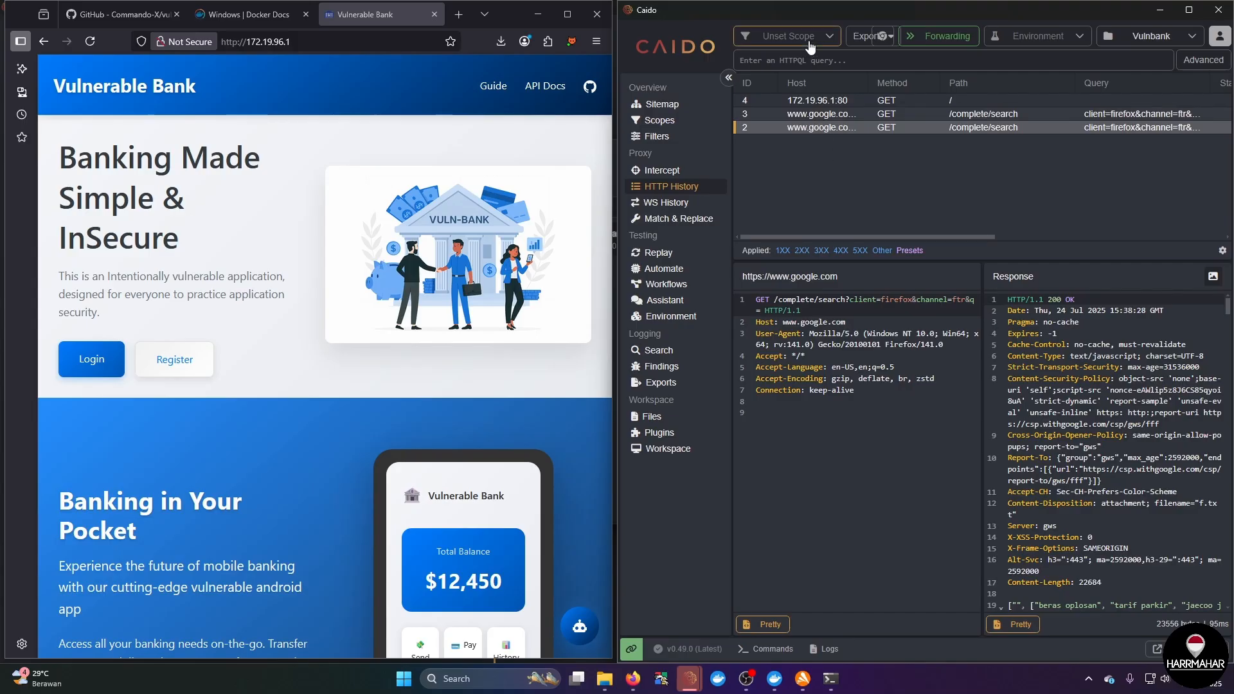
pyautogui.click(809, 42)
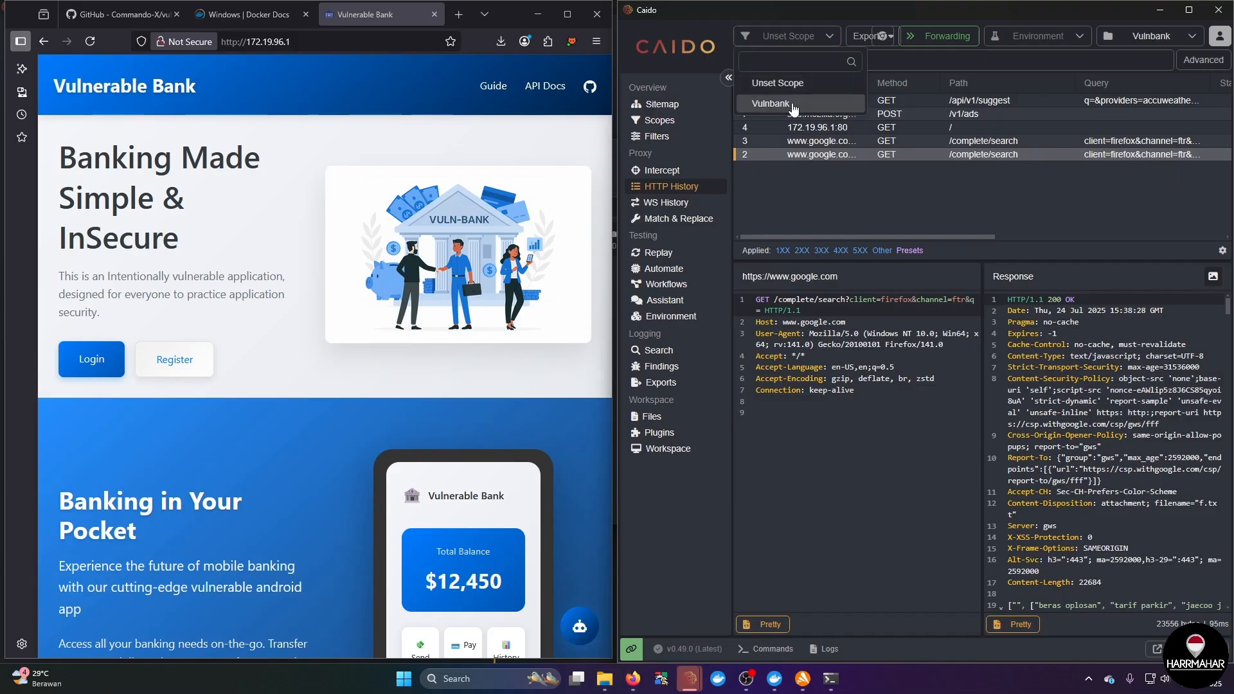
pyautogui.click(771, 104)
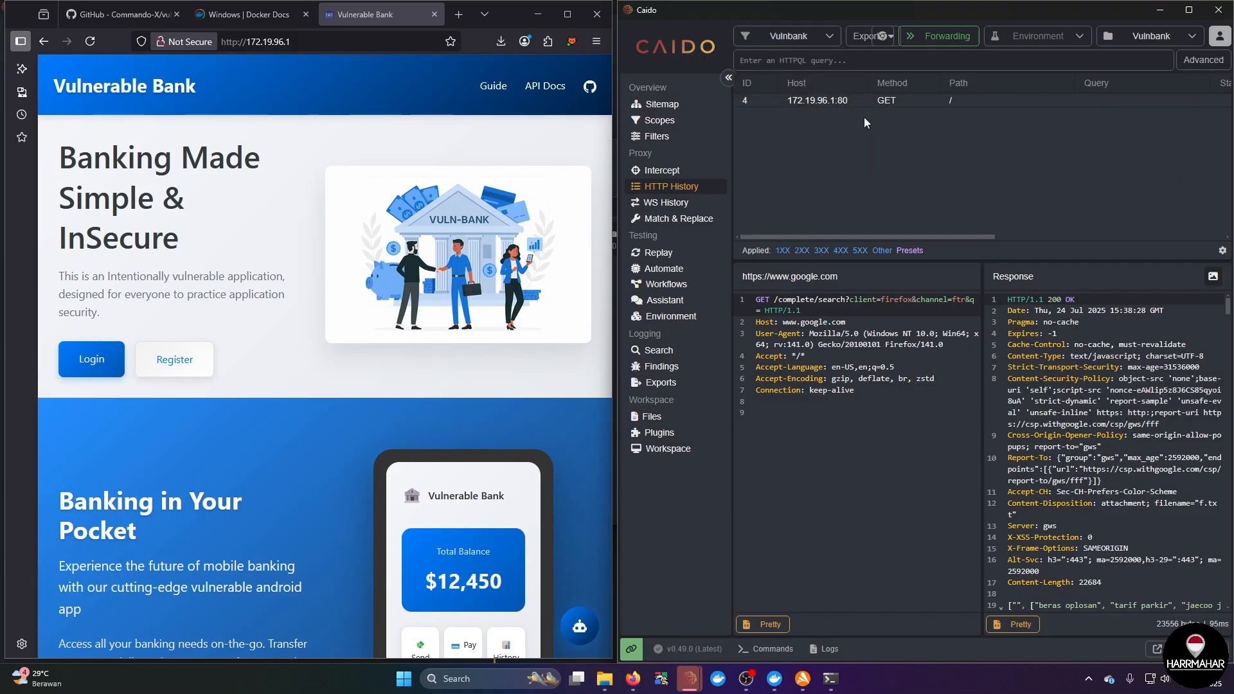